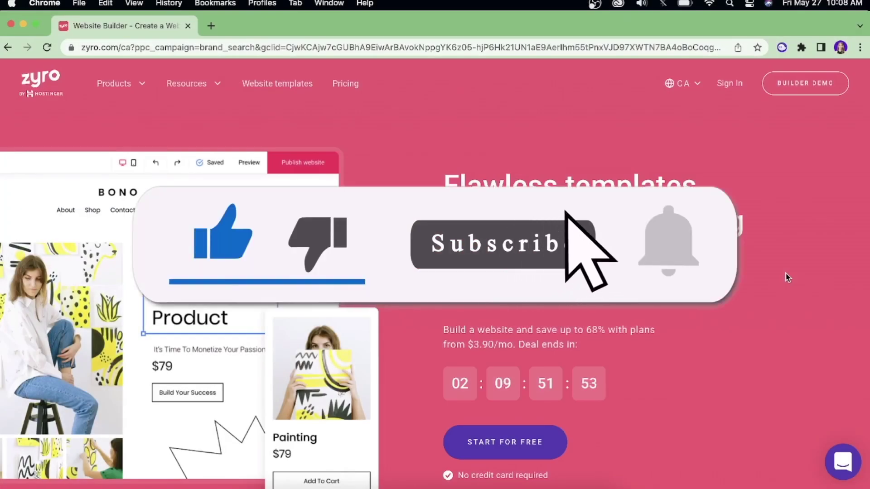
- Scroll the Niqvistlite template preview's home page down to the Other releases section
scroll(787, 278, "down", 5)
scroll(786, 276, "down", 4)
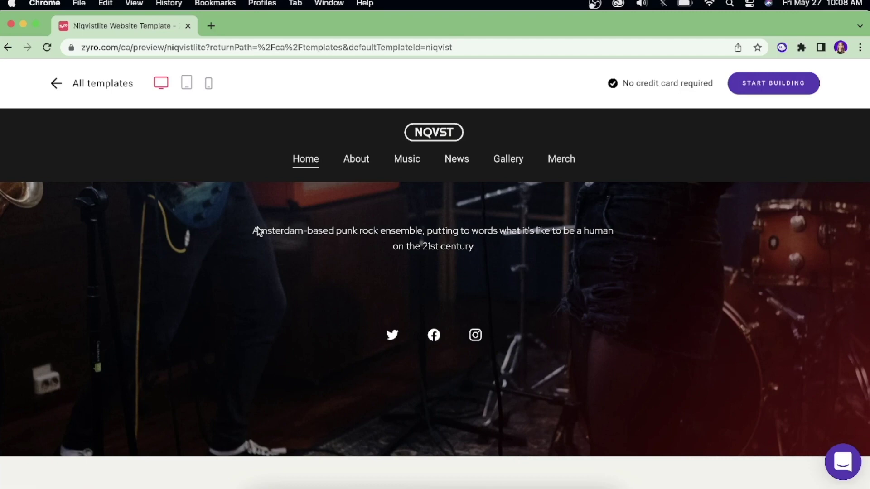
scroll(257, 231, "down", 8)
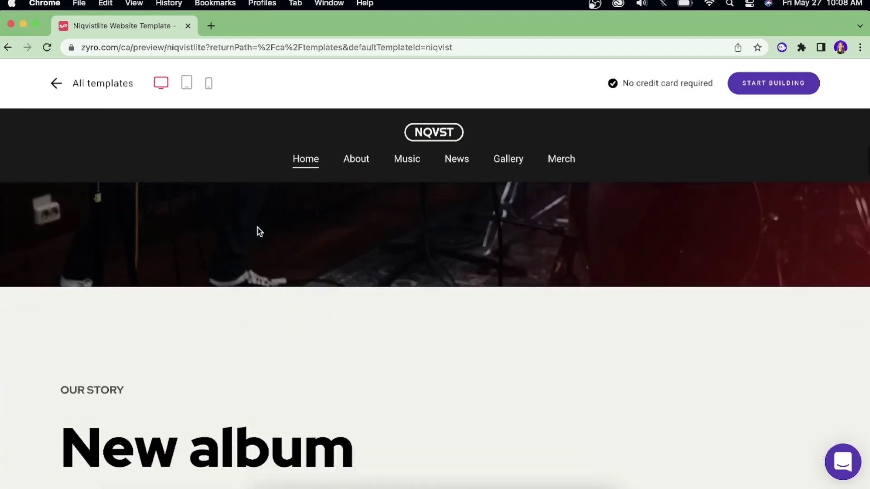
scroll(258, 232, "down", 2)
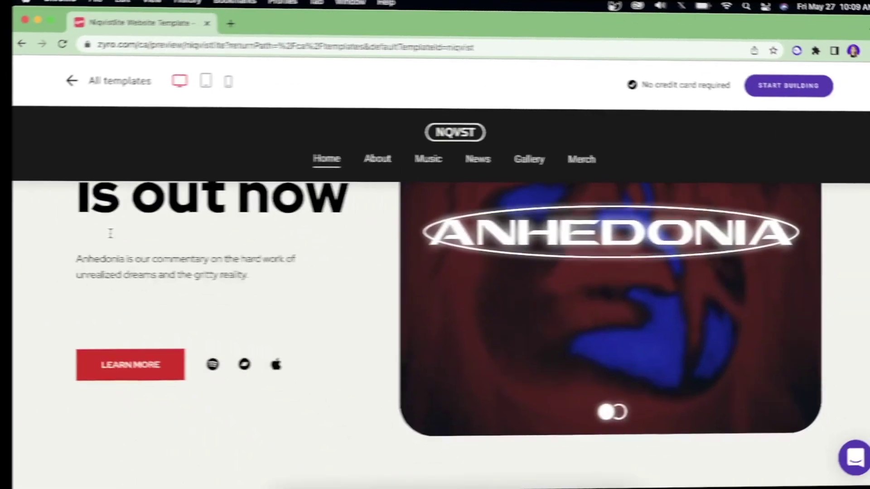
scroll(108, 233, "down", 5)
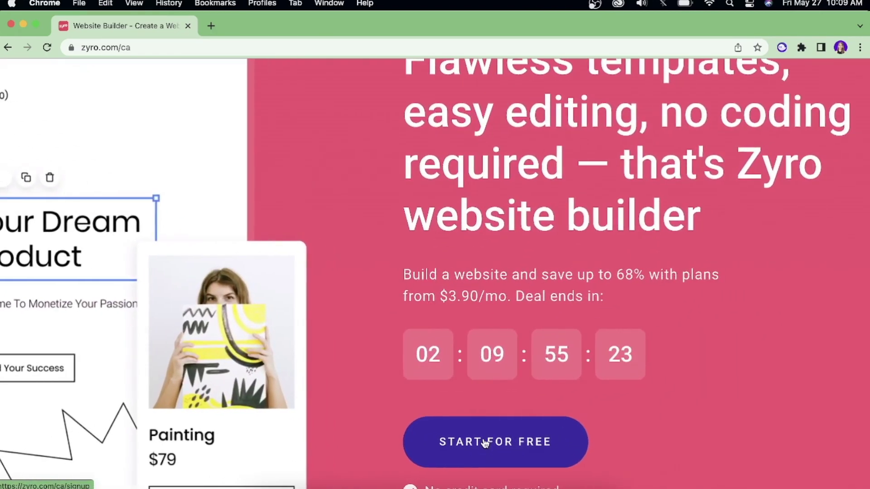
- Launch the AI website generator, dismiss the translation prompt, and answer Yes to selling online
left_click(484, 443)
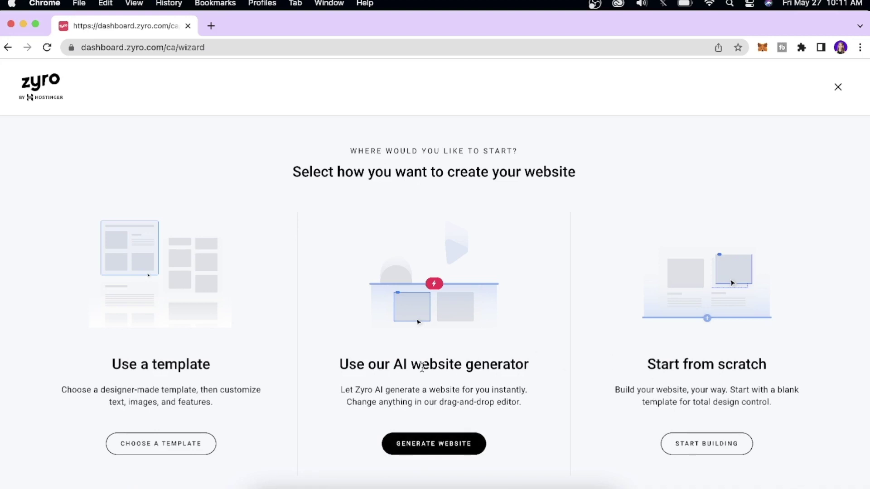
left_click(436, 445)
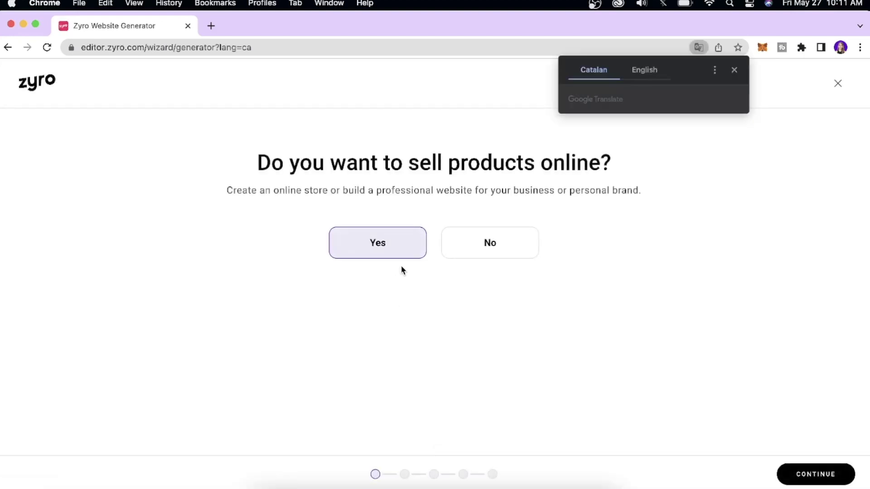
left_click(735, 71)
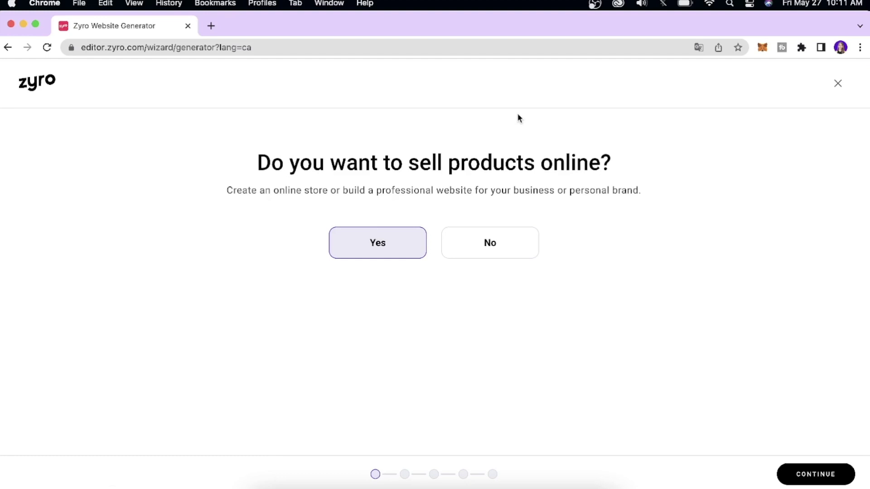
left_click(400, 245)
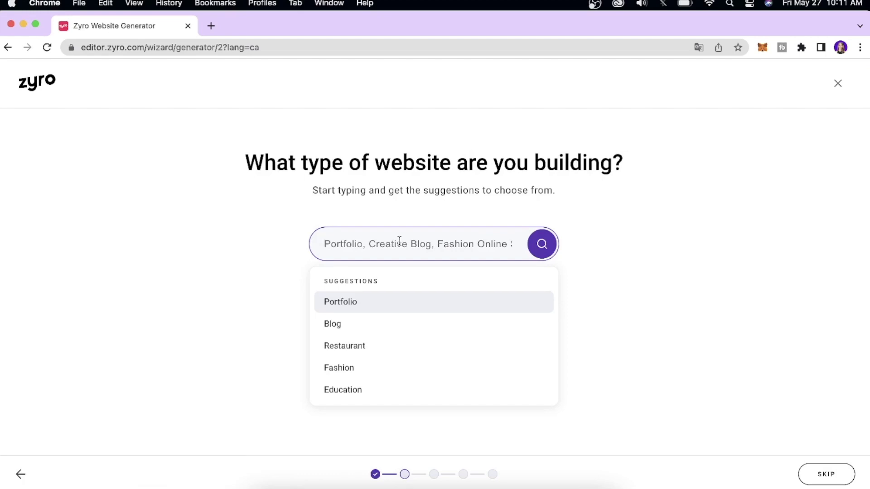
- Choose Fashion as the website type
scroll(381, 359, "down", 1)
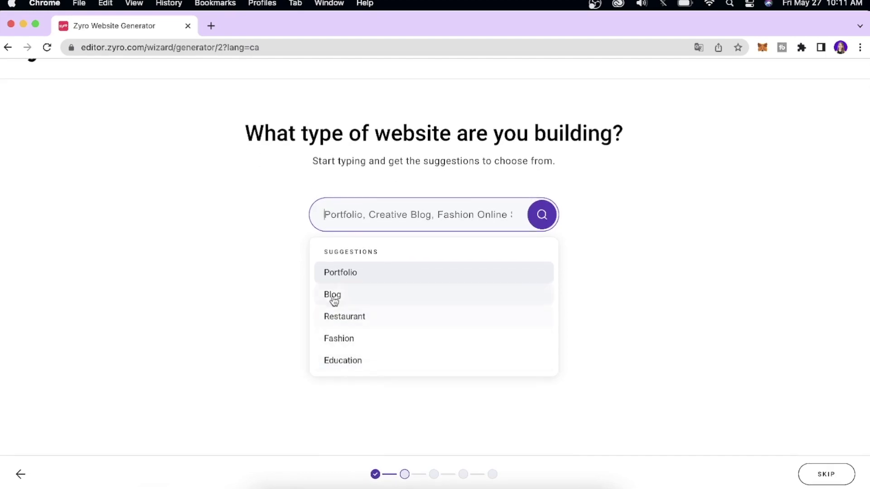
left_click(335, 344)
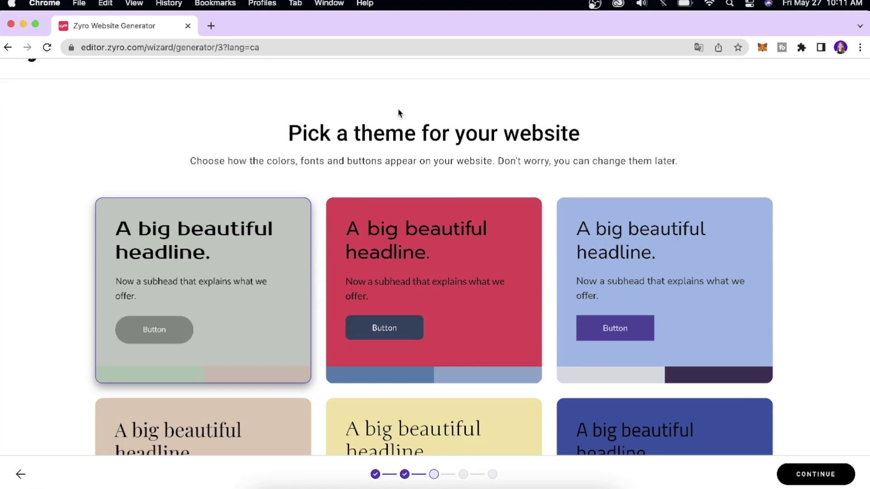
scroll(399, 113, "down", 5)
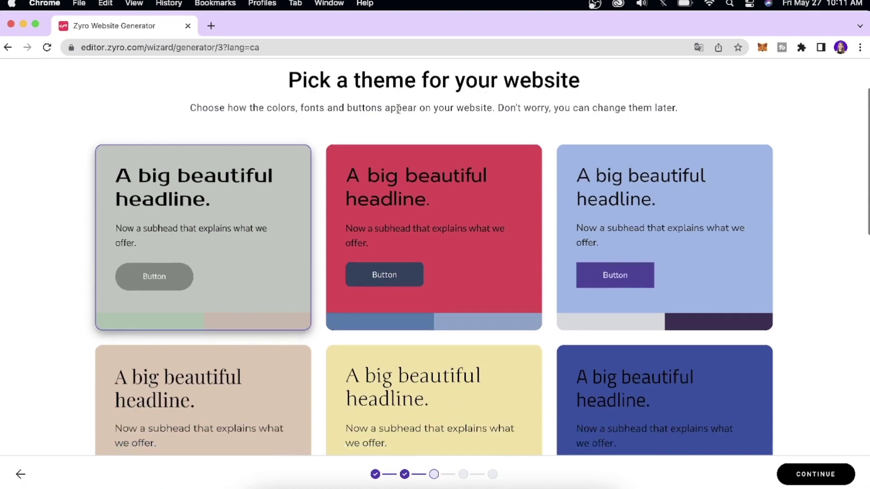
scroll(444, 227, "down", 8)
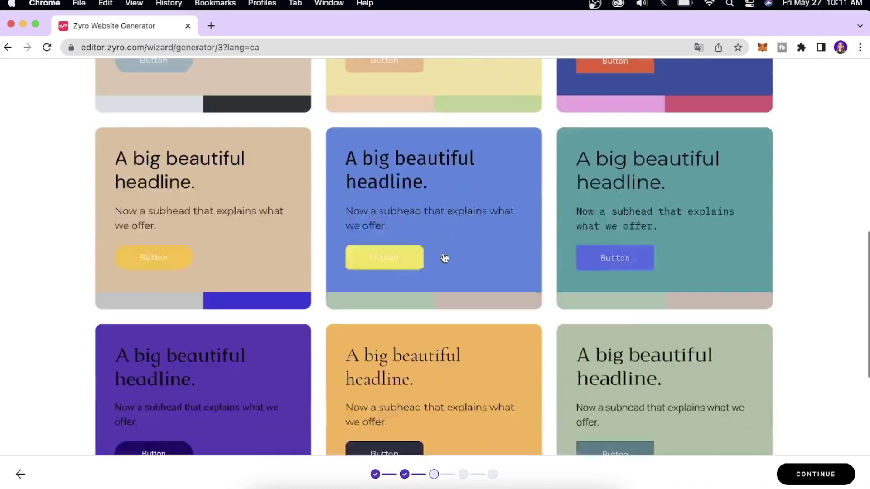
- Add Subscription form alongside online store, slideshow, contact form and Instagram feed features, then continue
scroll(444, 258, "up", 10)
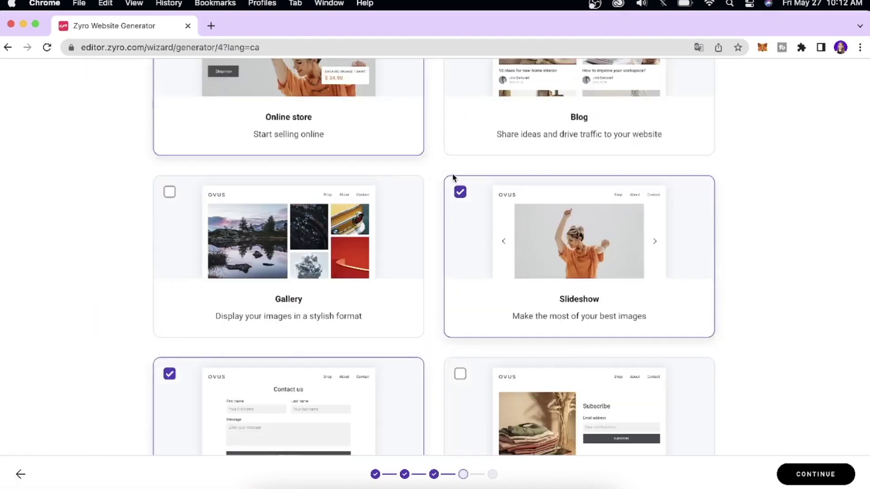
scroll(452, 178, "up", 6)
scroll(202, 189, "down", 1)
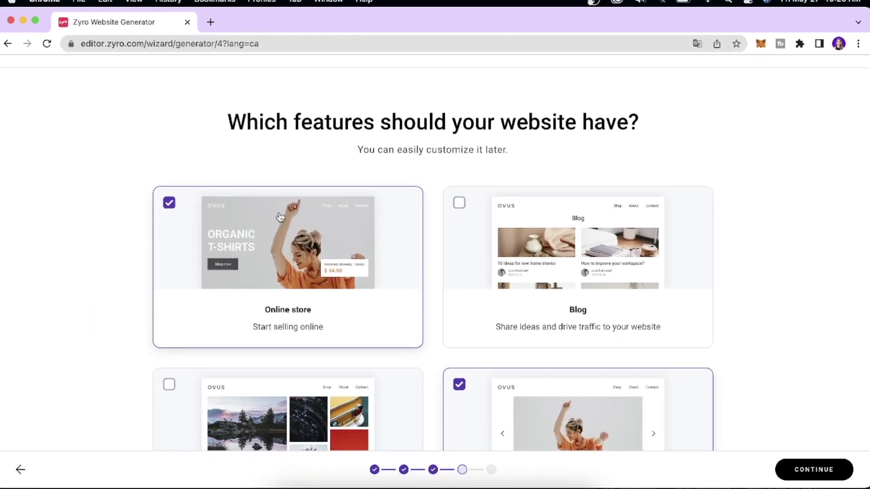
scroll(281, 217, "down", 1)
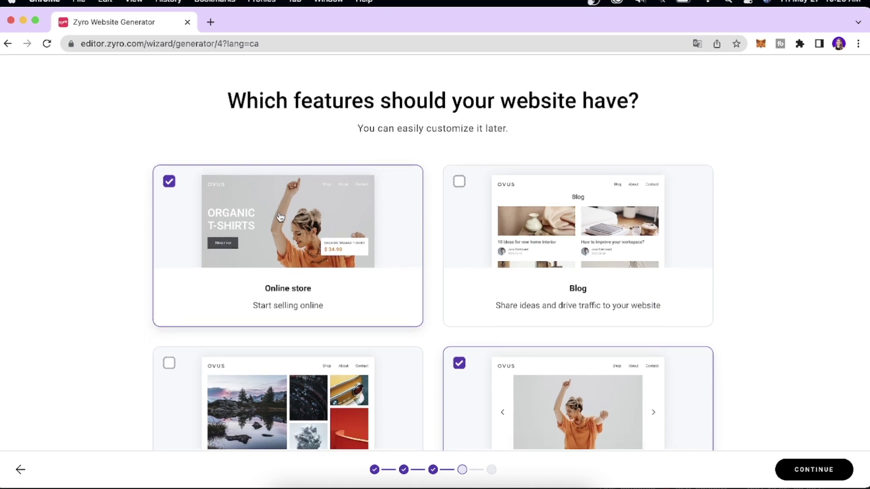
scroll(525, 228, "down", 5)
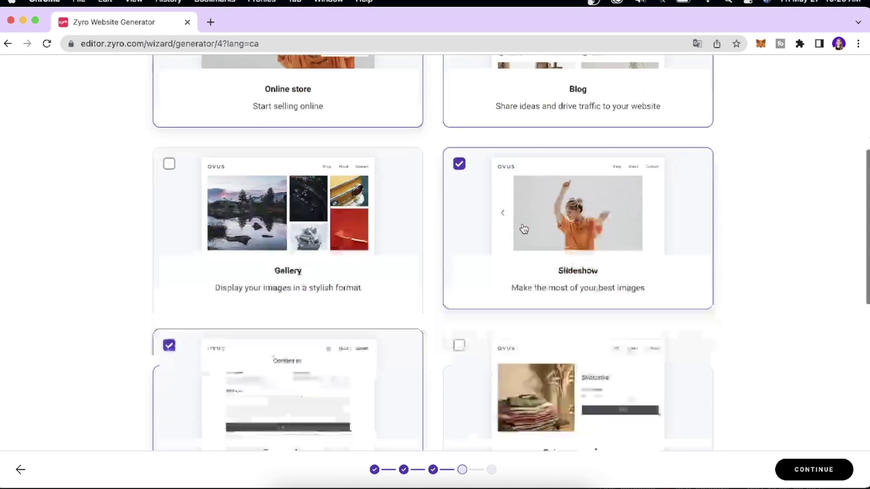
scroll(555, 203, "down", 2)
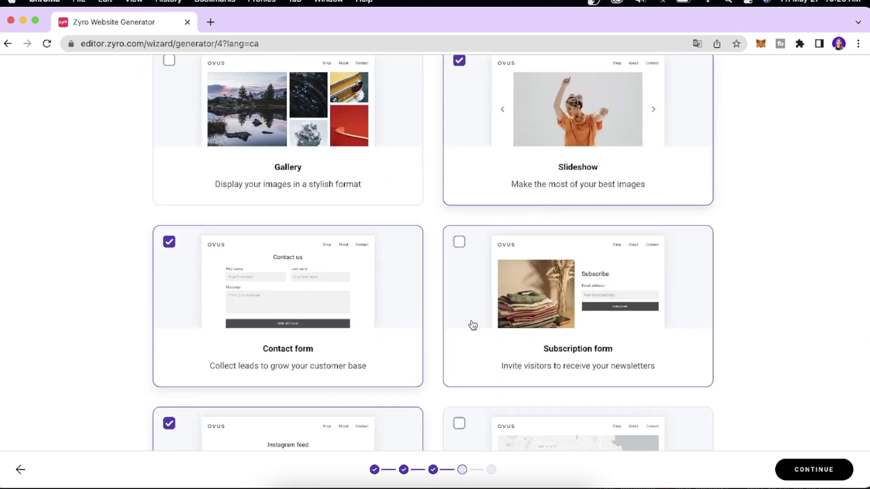
scroll(400, 252, "up", 5)
scroll(400, 253, "down", 8)
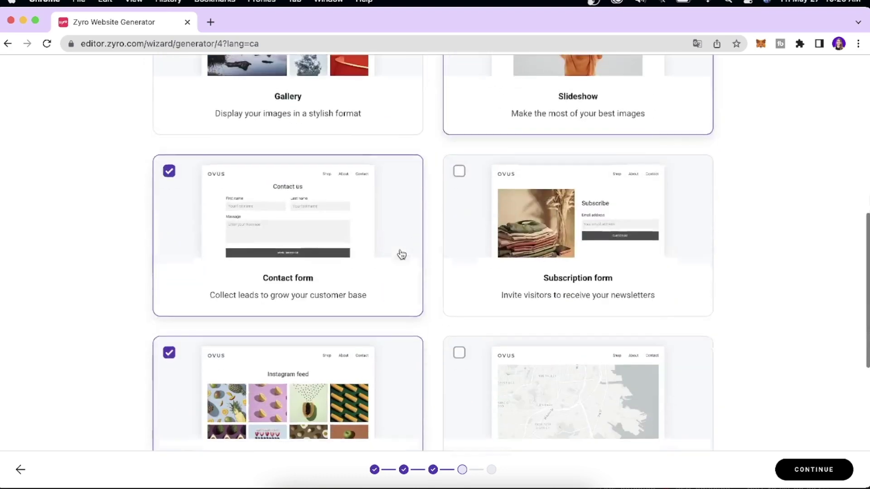
left_click(460, 146)
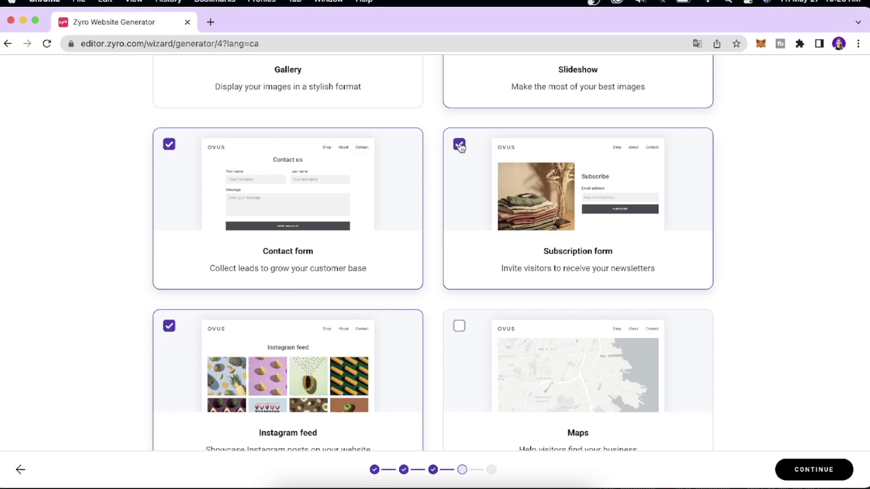
scroll(460, 146, "up", 10)
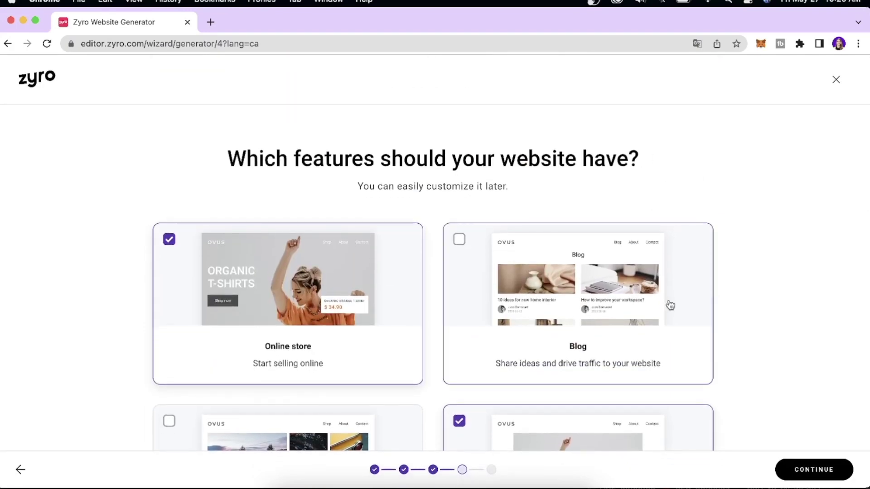
left_click(811, 470)
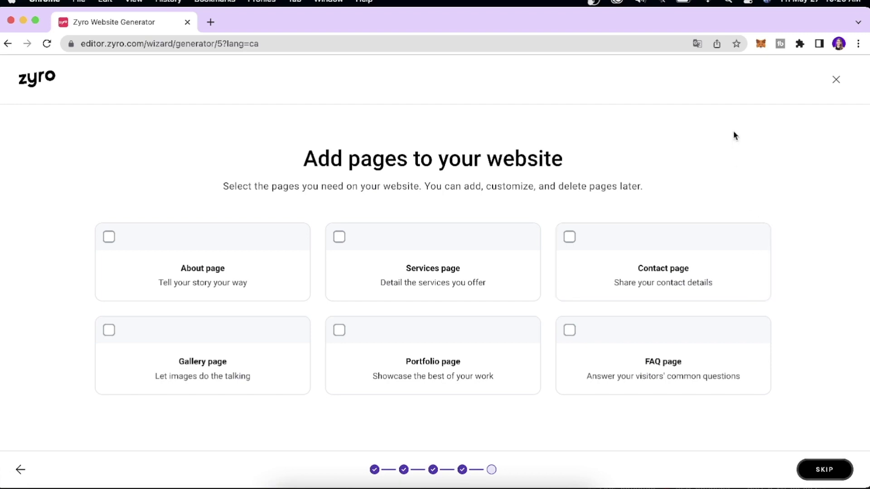
- Add an FAQ page and generate site designs with Home, Store and FAQ pages
scroll(734, 132, "down", 1)
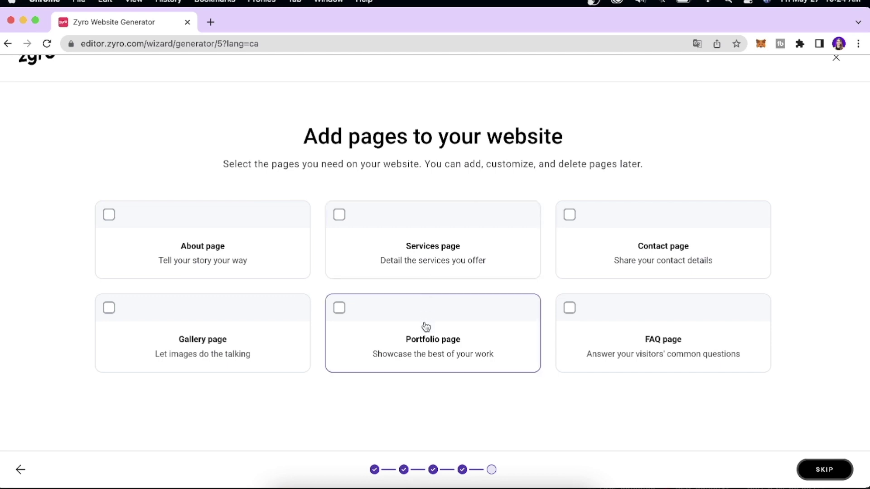
left_click(569, 308)
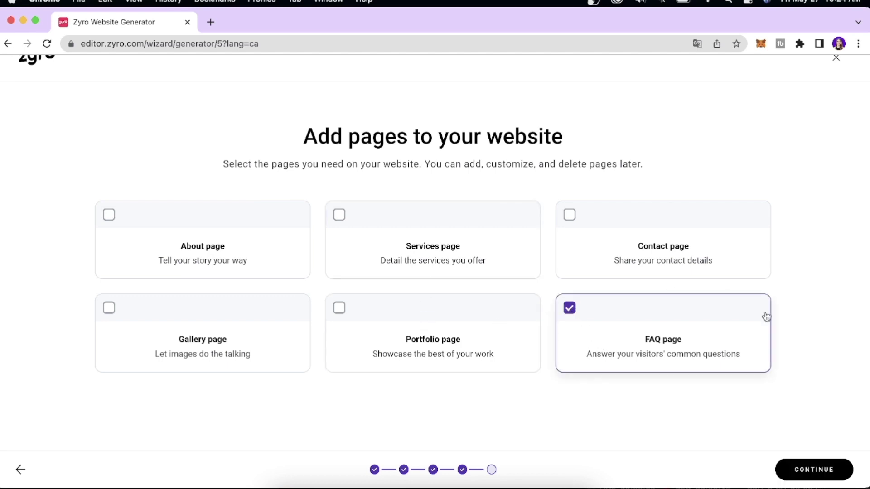
left_click(816, 470)
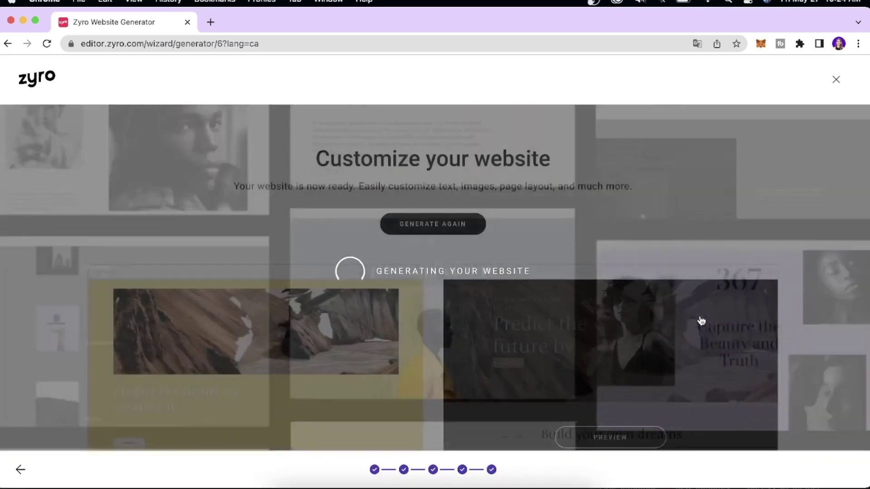
scroll(701, 321, "down", 5)
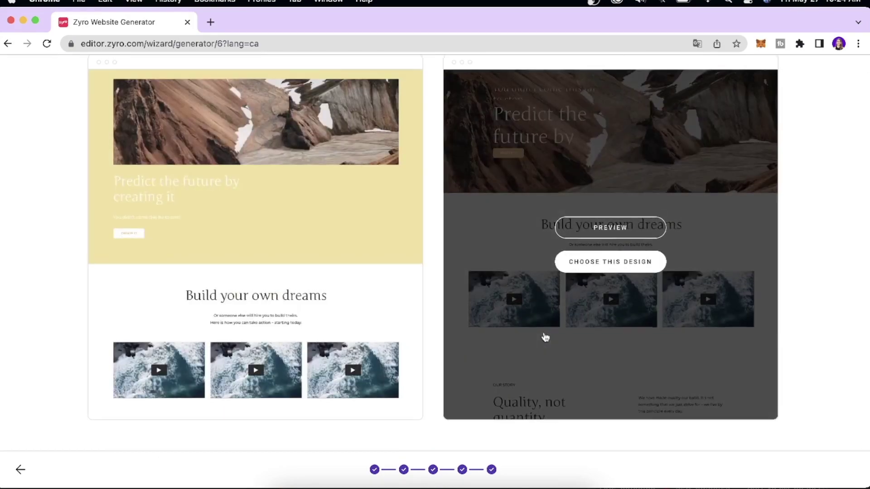
scroll(544, 335, "up", 1)
- Preview the generated mountain-themed design full-page and scroll through its home page
left_click(639, 285)
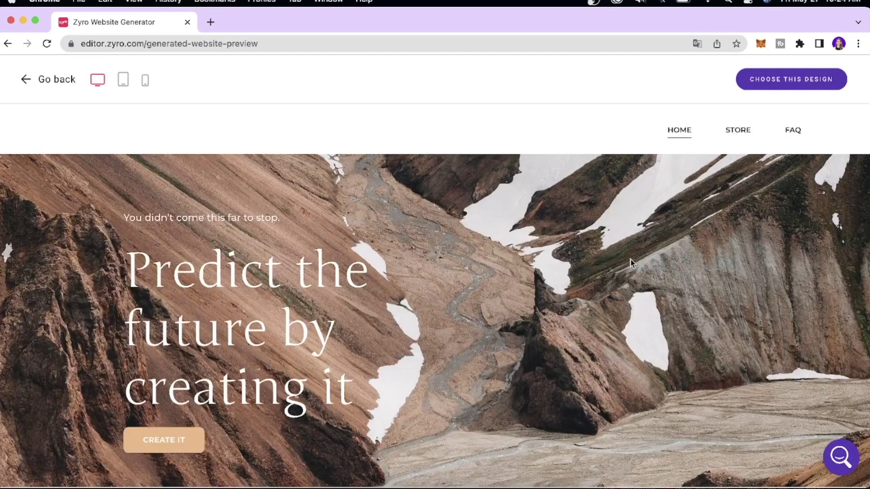
scroll(631, 263, "down", 5)
scroll(657, 256, "up", 5)
scroll(683, 247, "down", 5)
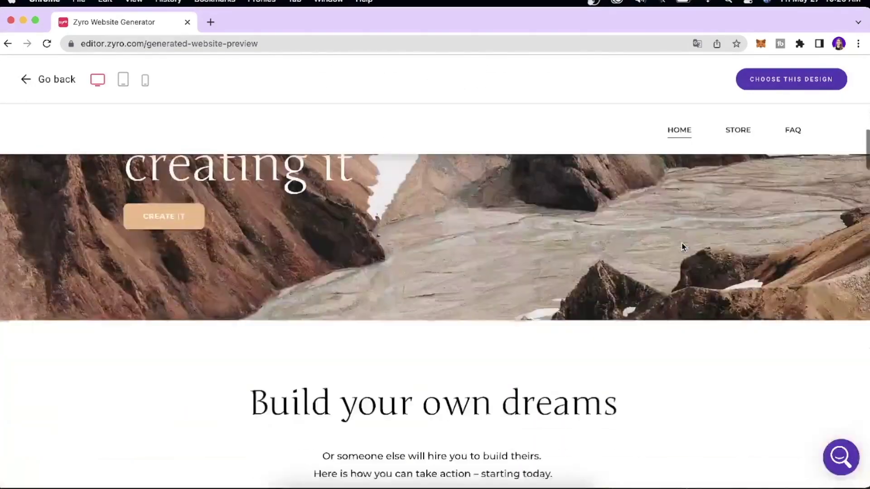
scroll(684, 247, "down", 4)
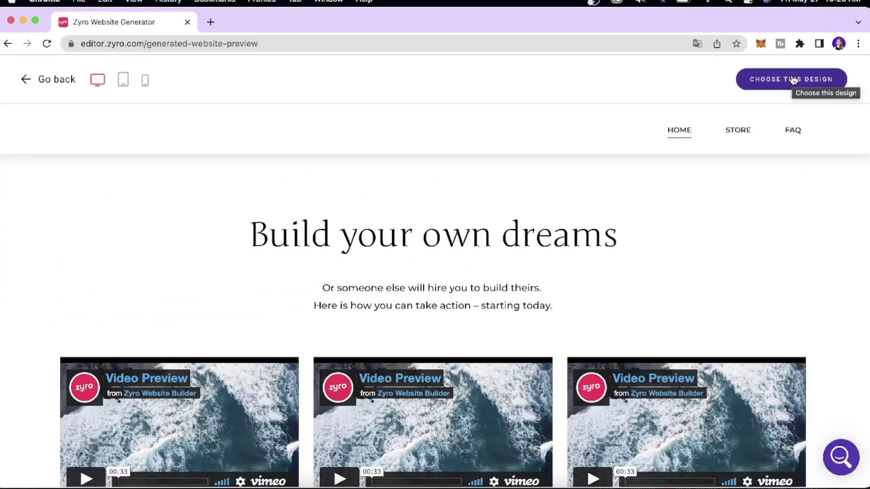
scroll(725, 258, "up", 8)
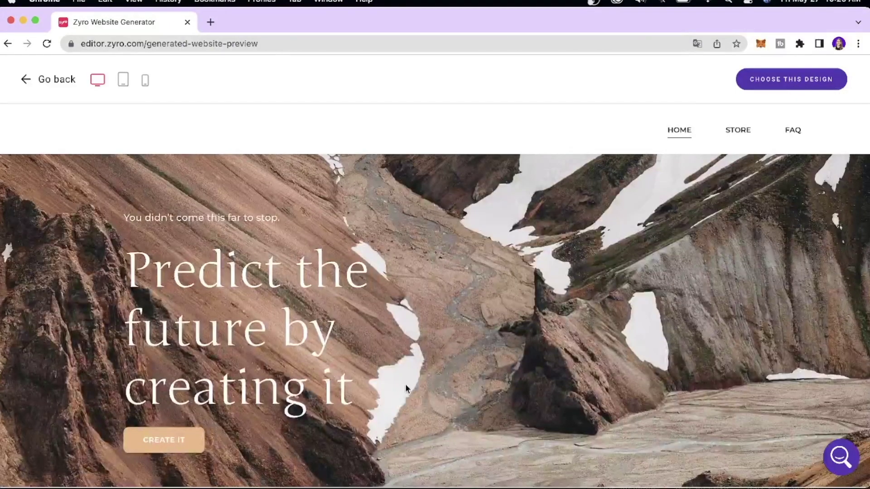
scroll(547, 411, "down", 10)
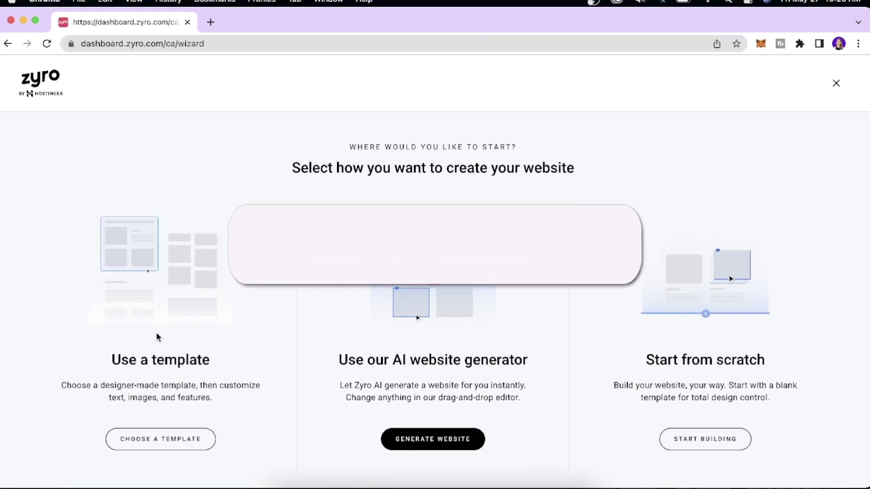
- Filter the template gallery to Fashion with Online store and browse matches like Feyer, Anders, Augustine, Shaw
left_click(169, 444)
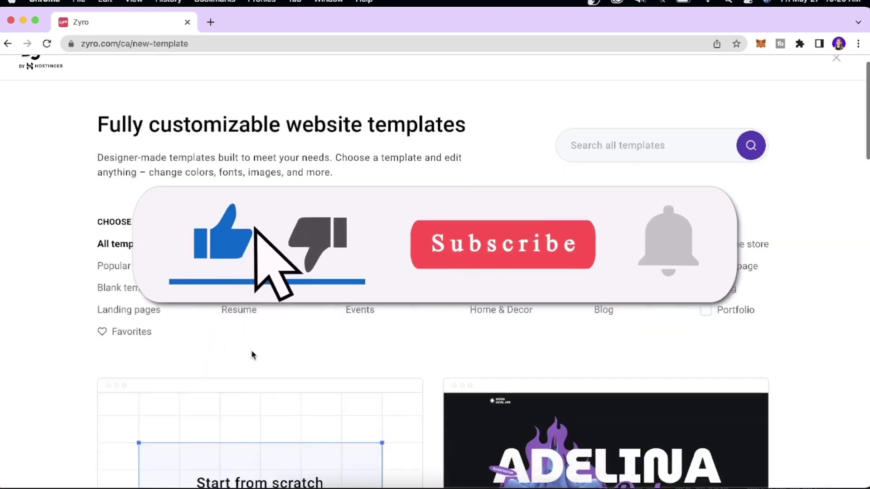
scroll(253, 353, "down", 3)
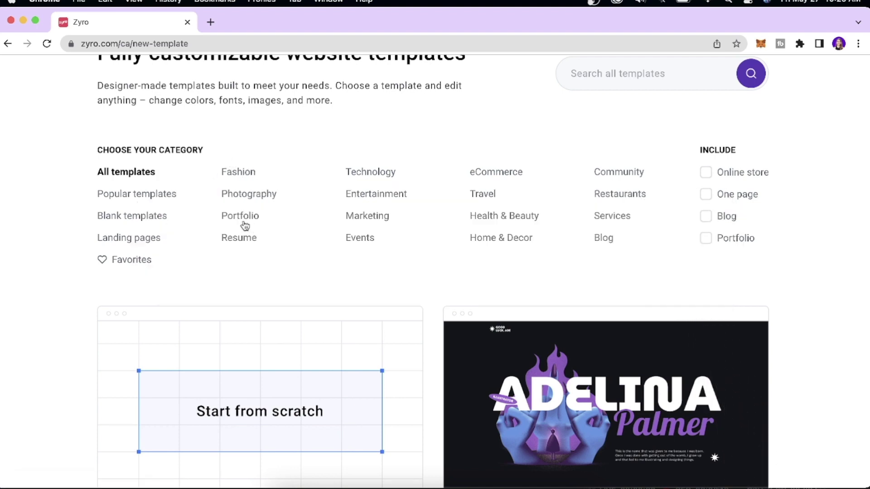
left_click(235, 174)
scroll(369, 231, "down", 2)
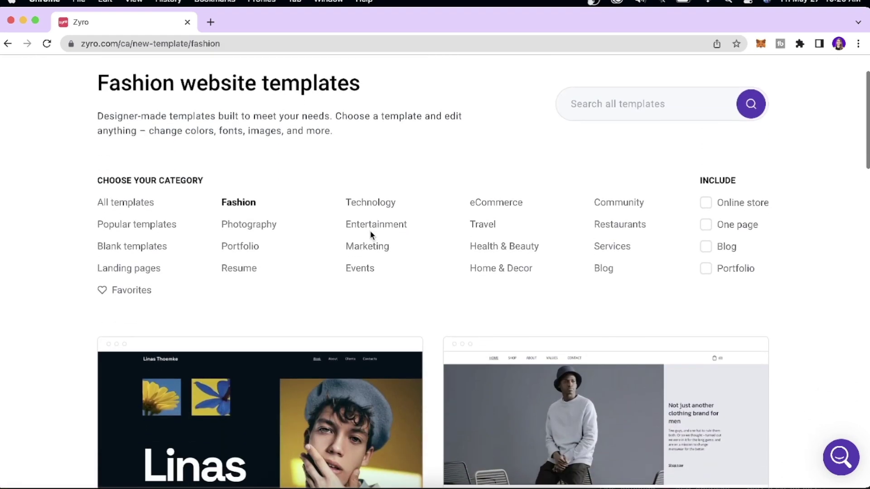
left_click(709, 204)
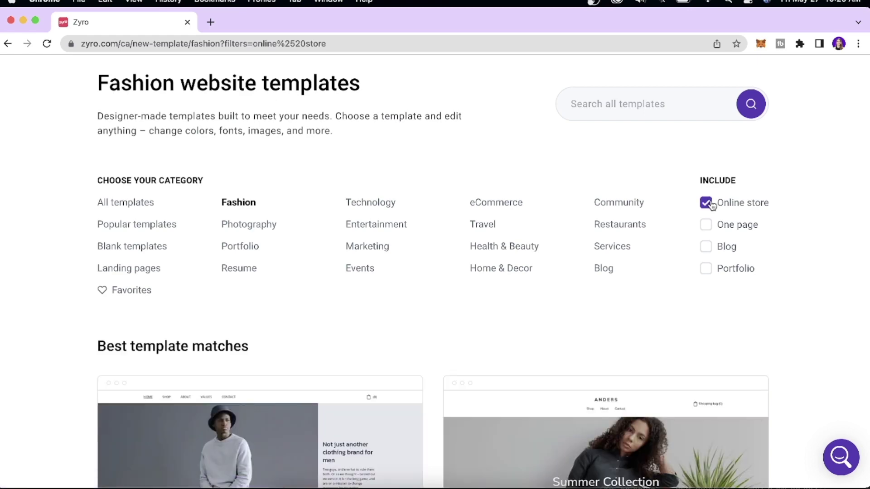
scroll(755, 271, "down", 7)
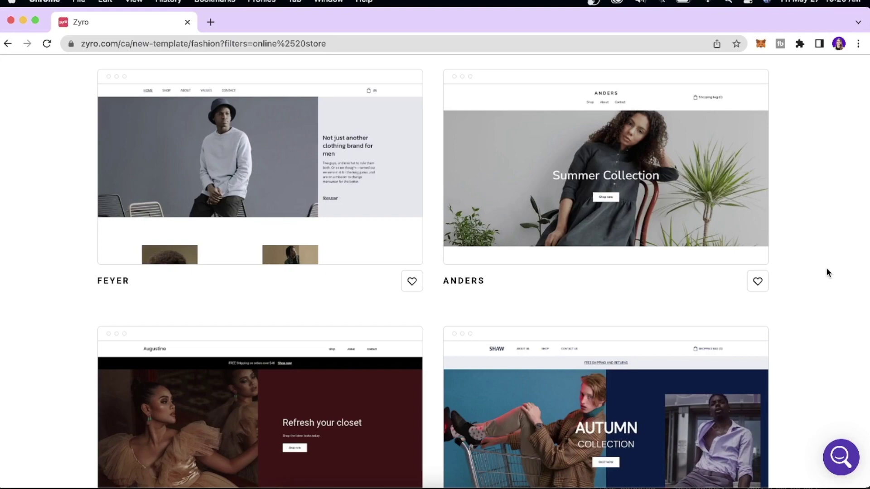
scroll(826, 271, "down", 8)
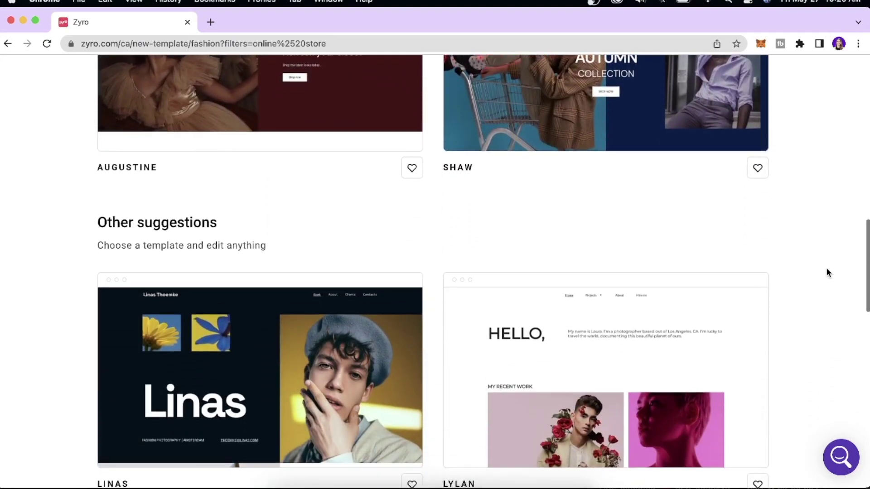
scroll(826, 272, "down", 4)
scroll(625, 281, "up", 14)
- Start building from the ANDERS template with Lite Store as the store type
mouse_move(626, 281)
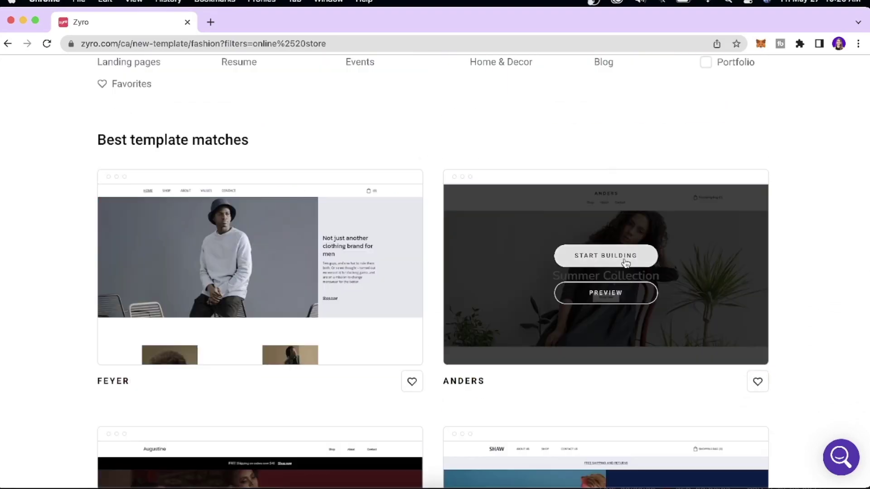
left_click(626, 263)
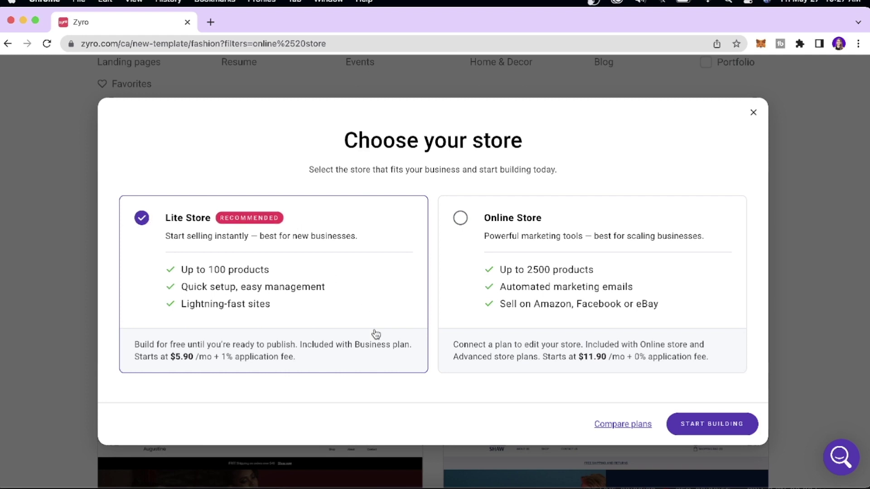
left_click(722, 420)
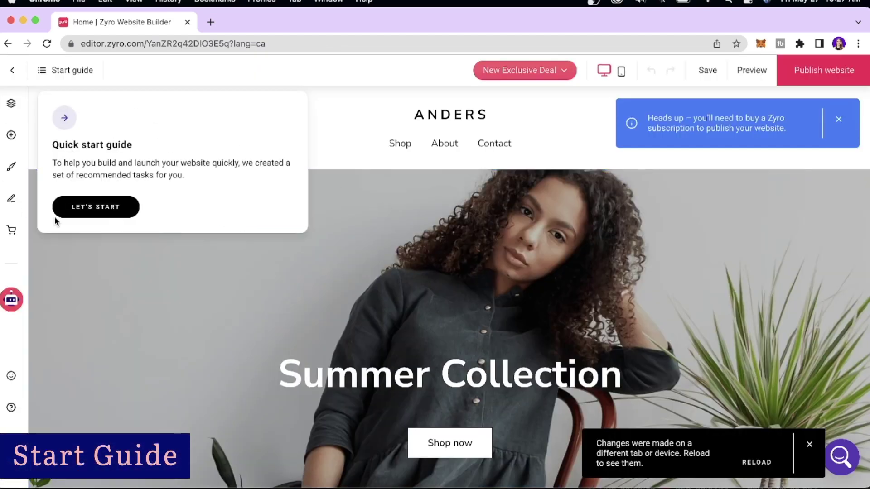
- Review the quick start tasks on Google, publishing, domain and apps, then read the Connect apps article
left_click(102, 209)
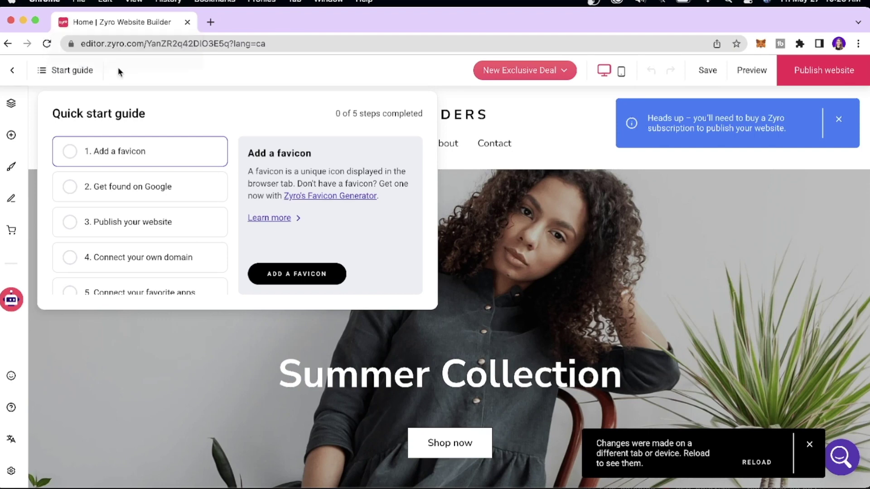
left_click(118, 192)
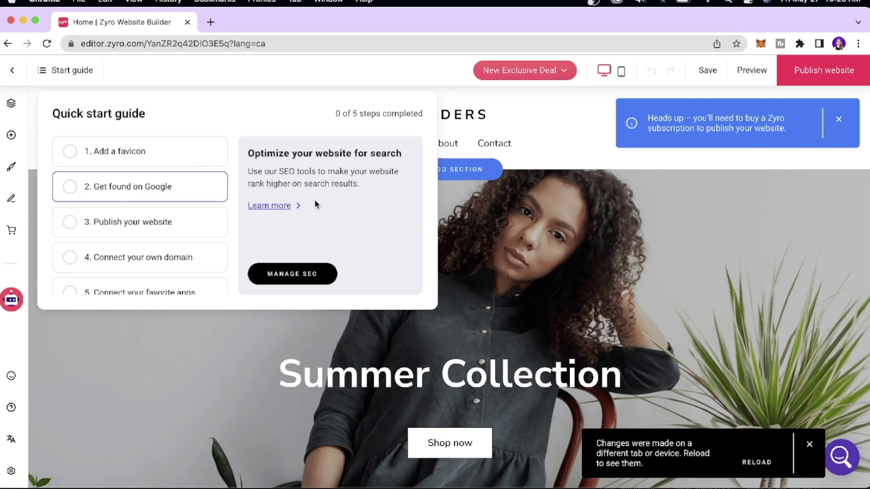
left_click(114, 227)
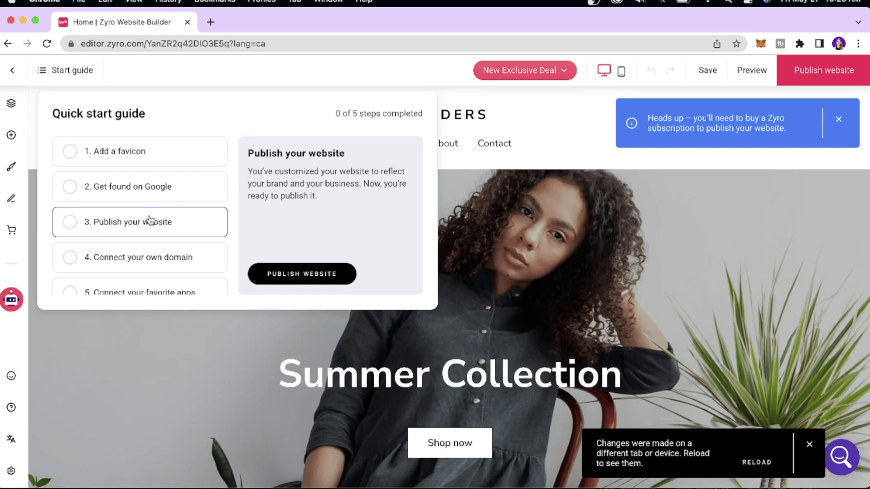
scroll(151, 221, "down", 1)
left_click(159, 252)
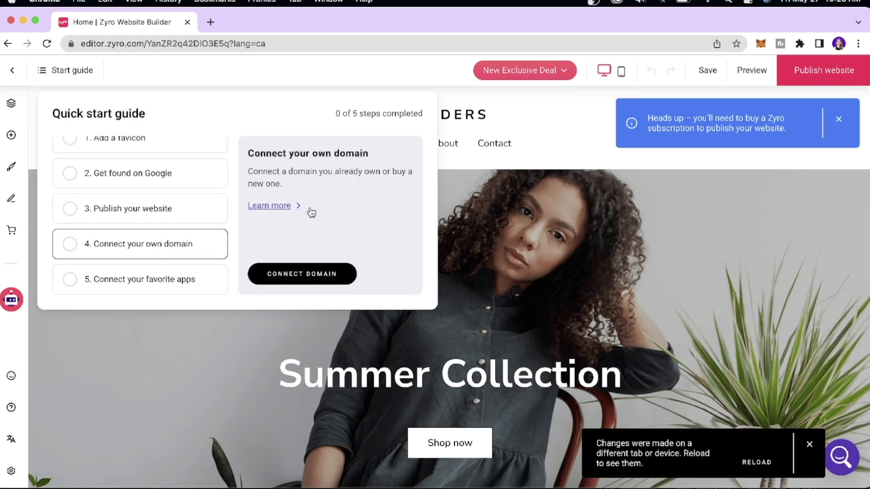
left_click(162, 278)
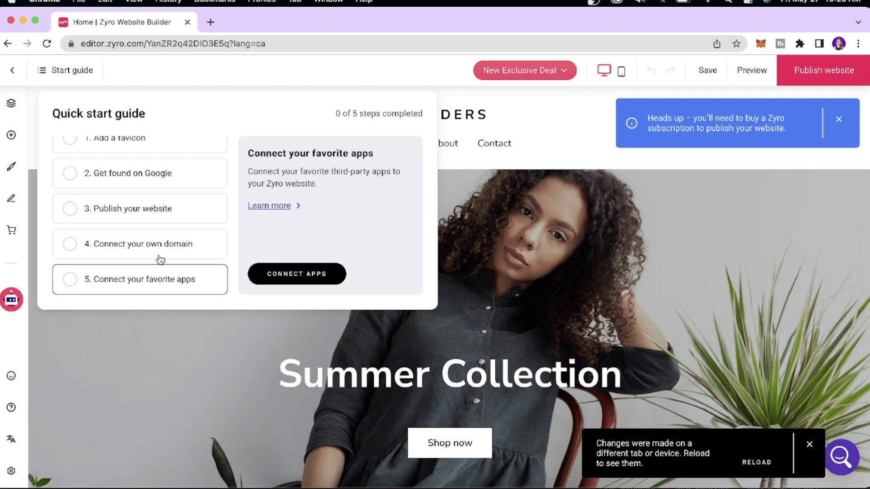
left_click(352, 211)
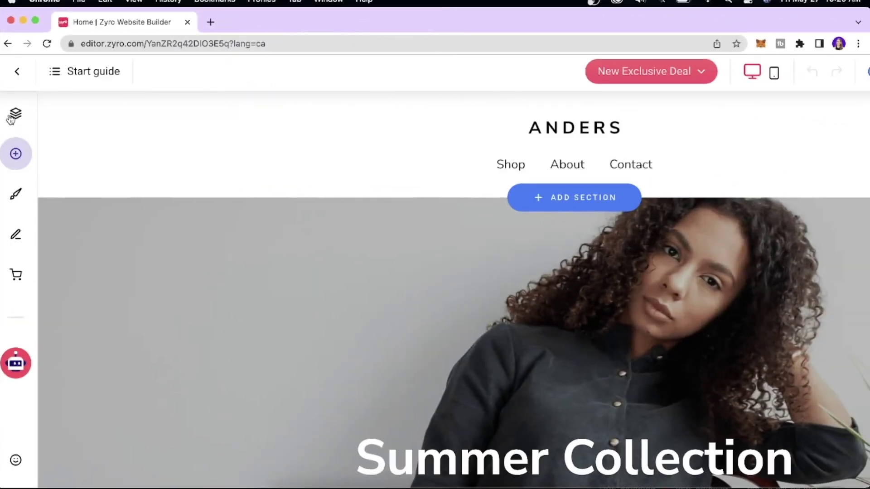
- Show the Shop page from the pages list with browser zoom reset to 100%
left_click(15, 113)
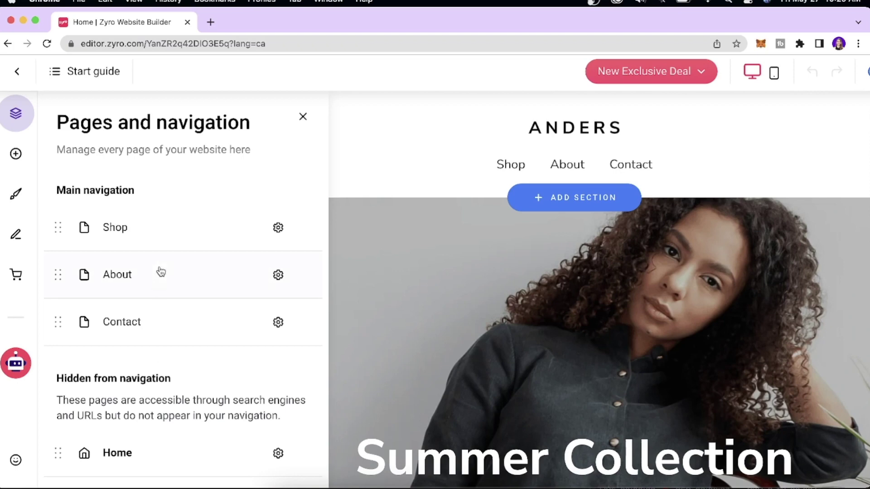
scroll(163, 265, "down", 2)
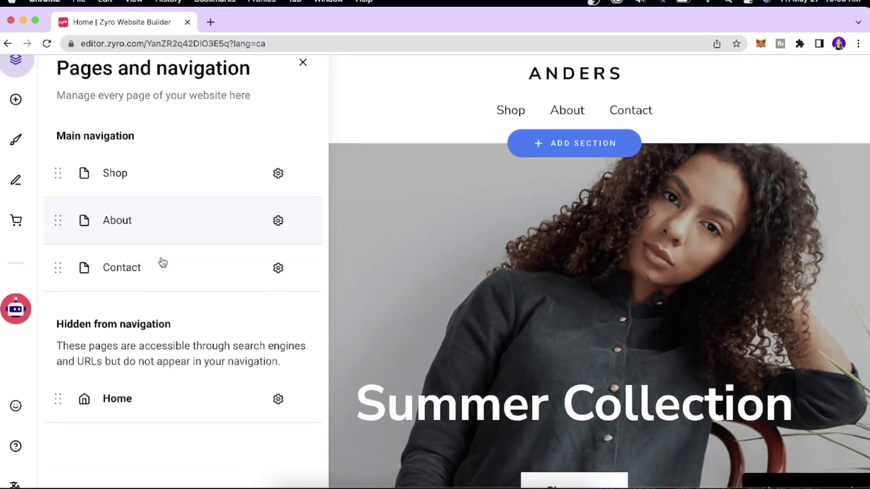
left_click(135, 182)
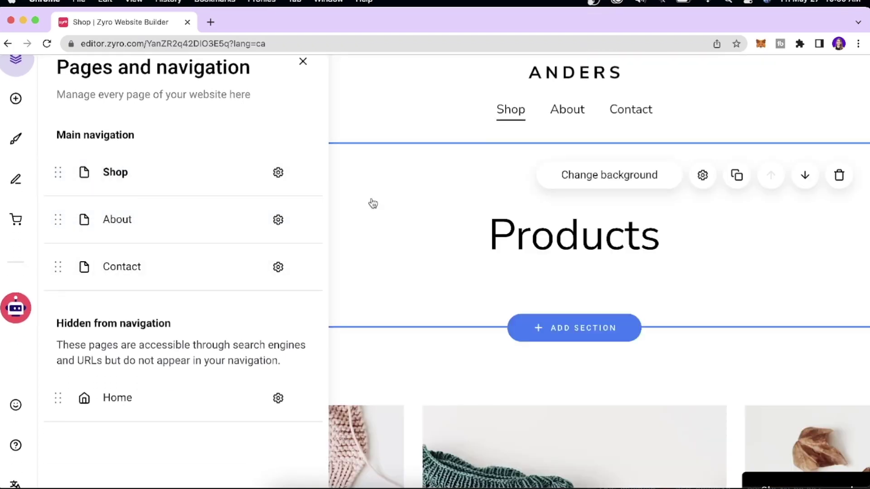
key("super+0")
scroll(430, 252, "down", 4)
scroll(431, 254, "down", 7)
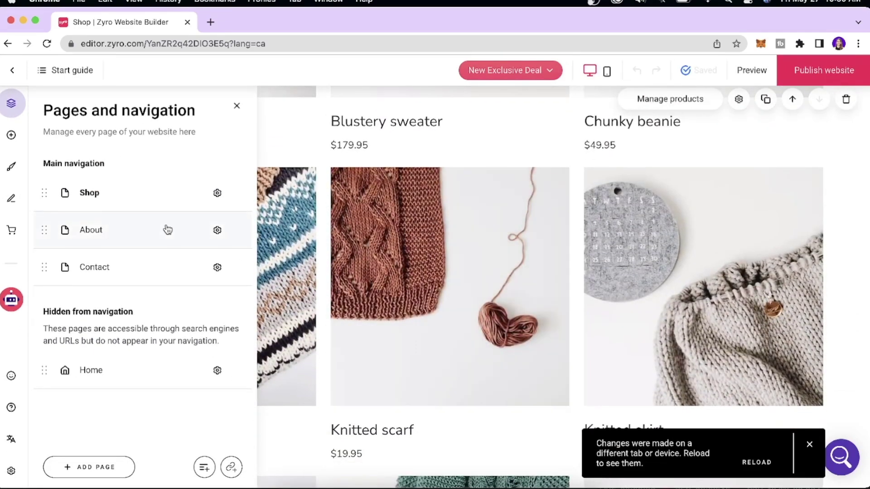
- Scroll through the About page, then switch to the Contact page
left_click(167, 230)
scroll(422, 267, "down", 7)
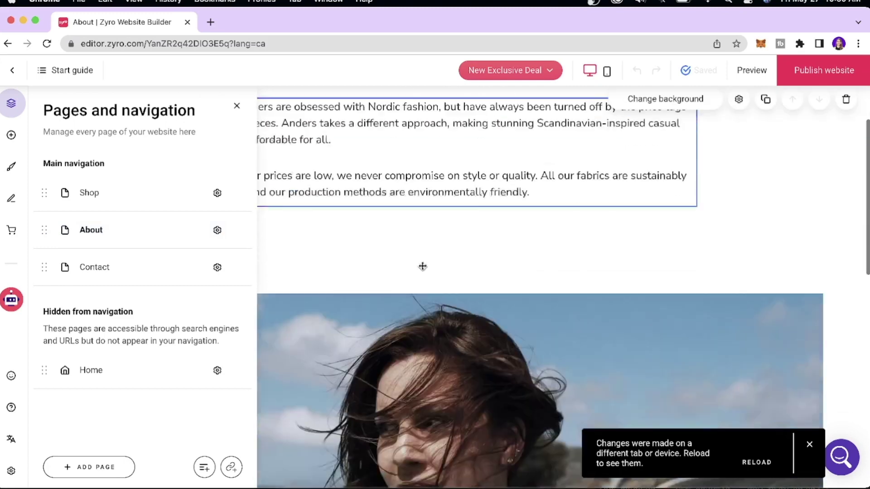
scroll(422, 266, "down", 5)
scroll(422, 266, "up", 10)
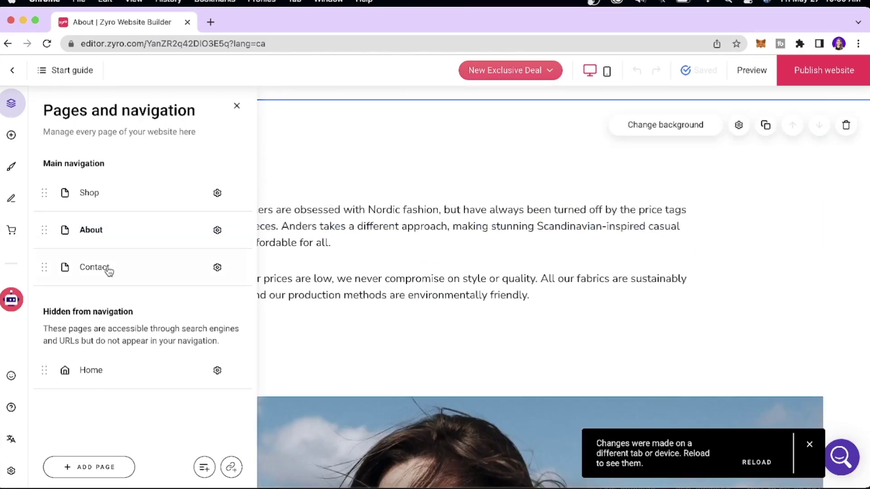
left_click(138, 277)
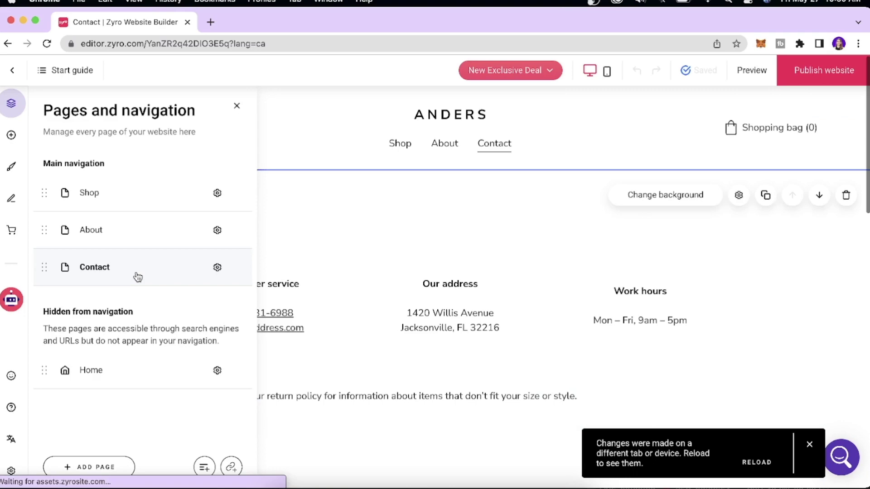
left_click(217, 268)
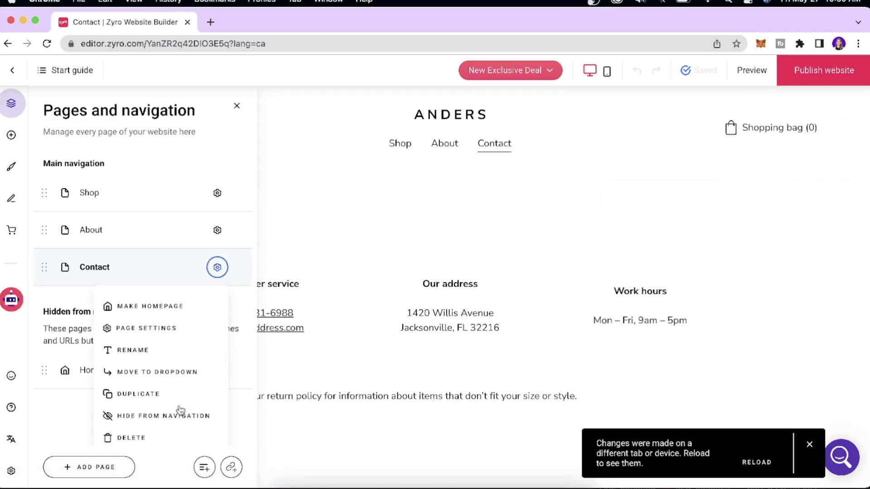
scroll(131, 440, "up", 2)
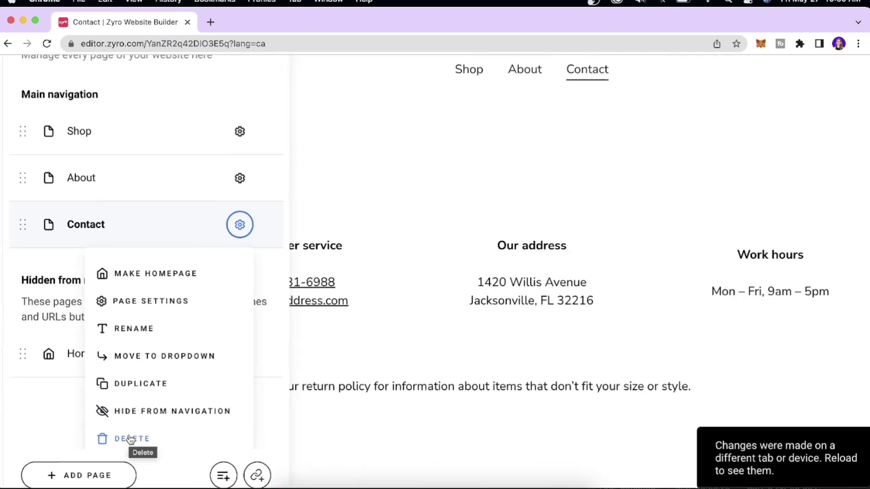
left_click(150, 416)
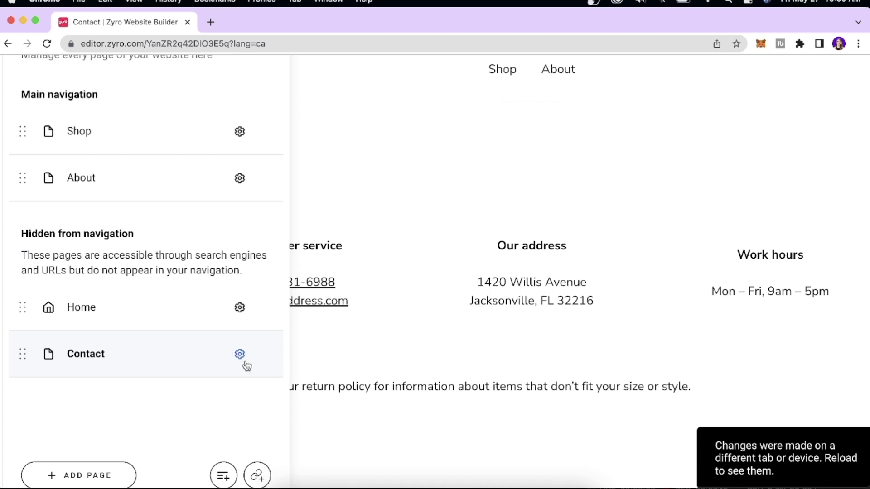
left_click(240, 356)
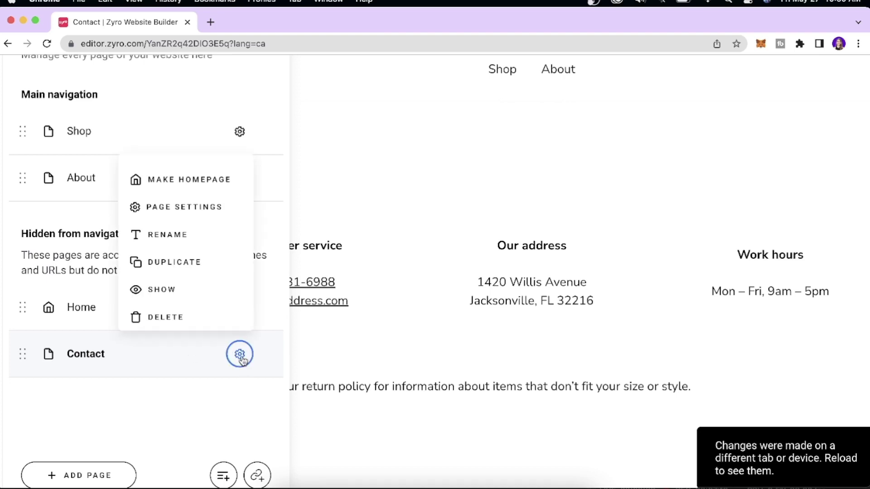
left_click(164, 291)
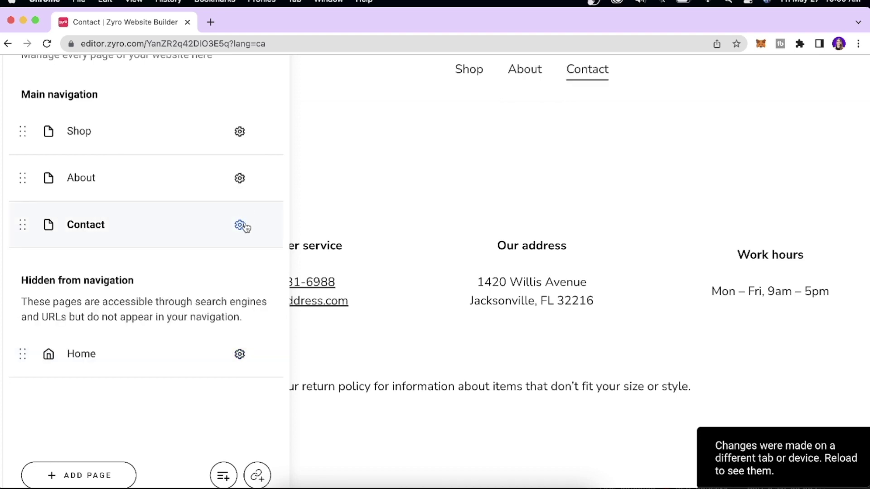
left_click(242, 224)
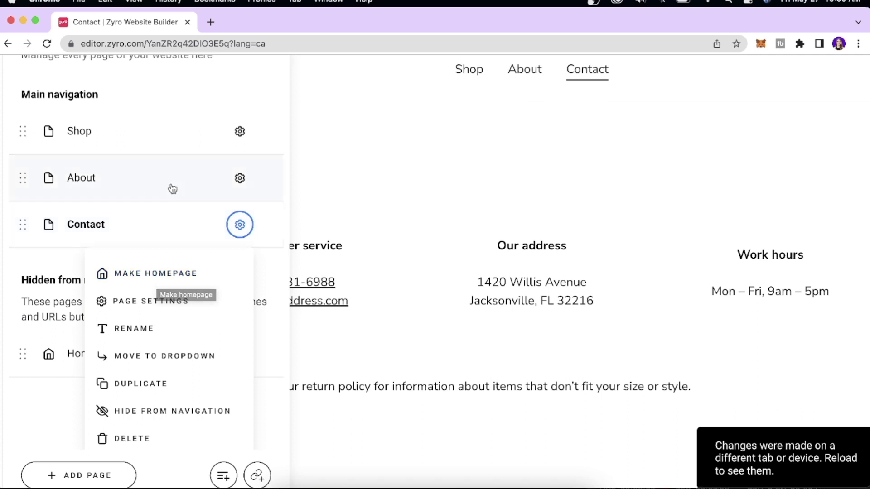
left_click(243, 226)
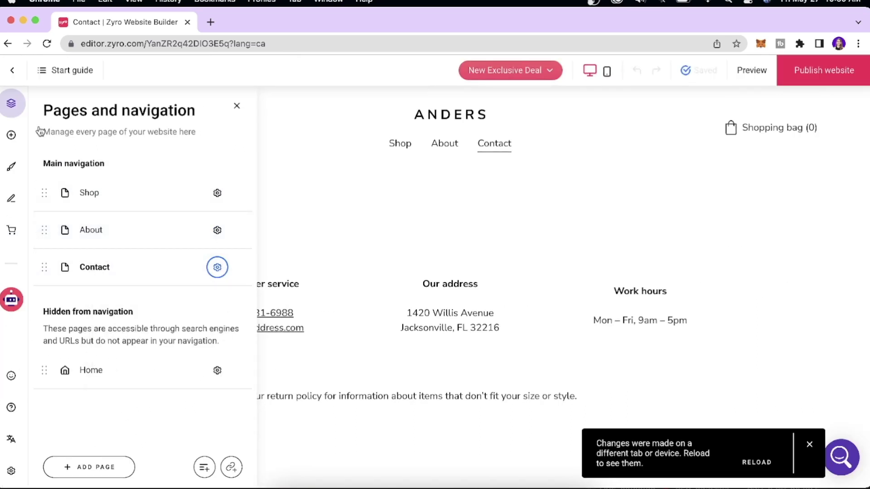
- Add a blank page named FAQ to navigation, review its /faq SEO settings, and save
left_click(86, 469)
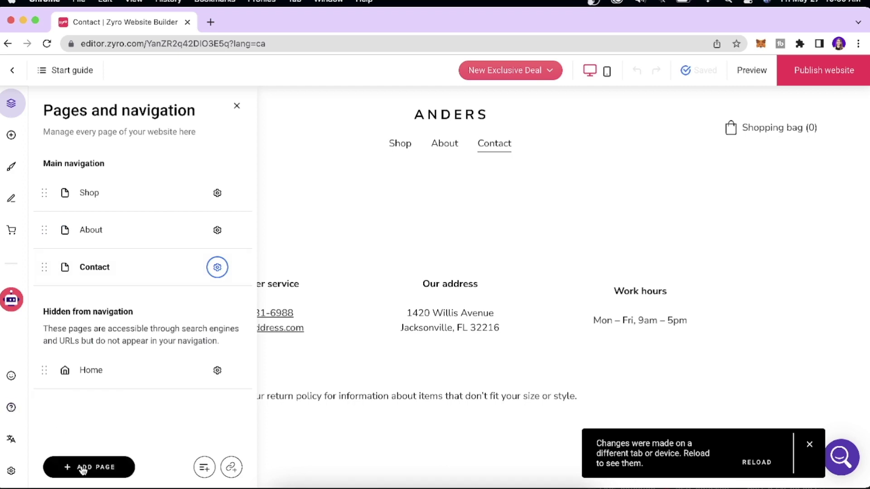
left_click(83, 470)
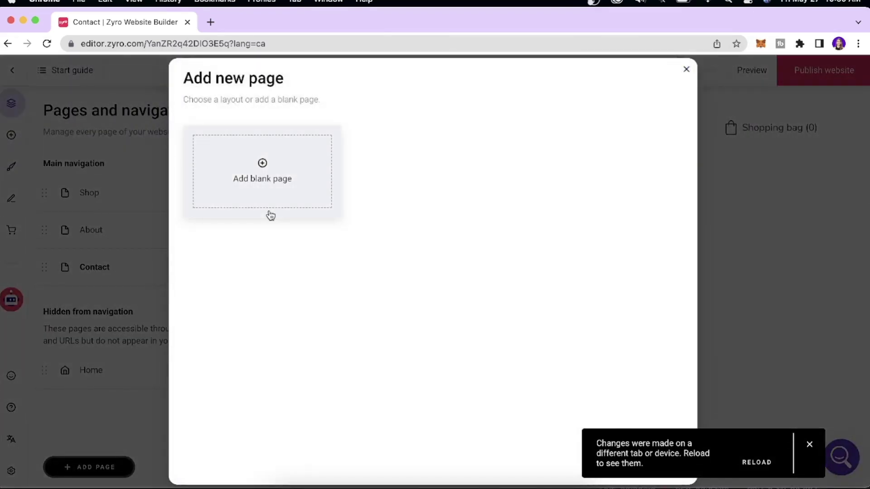
left_click(253, 183)
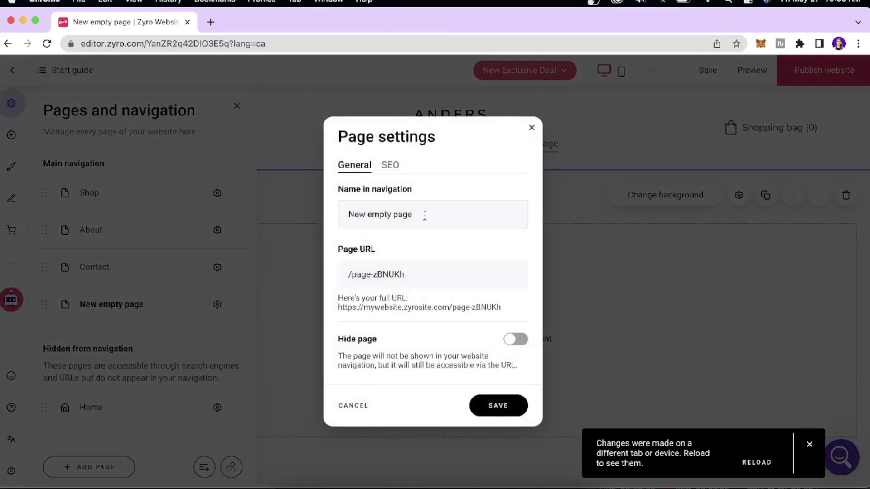
left_click_drag(443, 214, 329, 212)
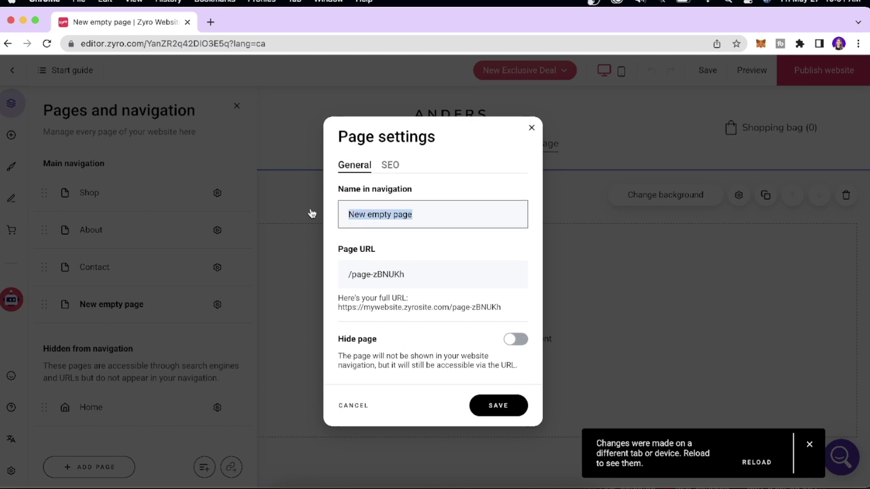
type("FAQ")
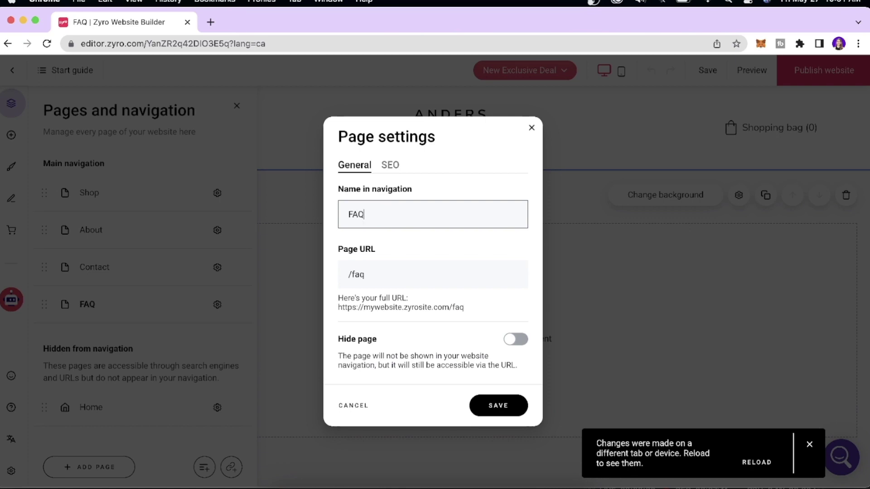
left_click(391, 165)
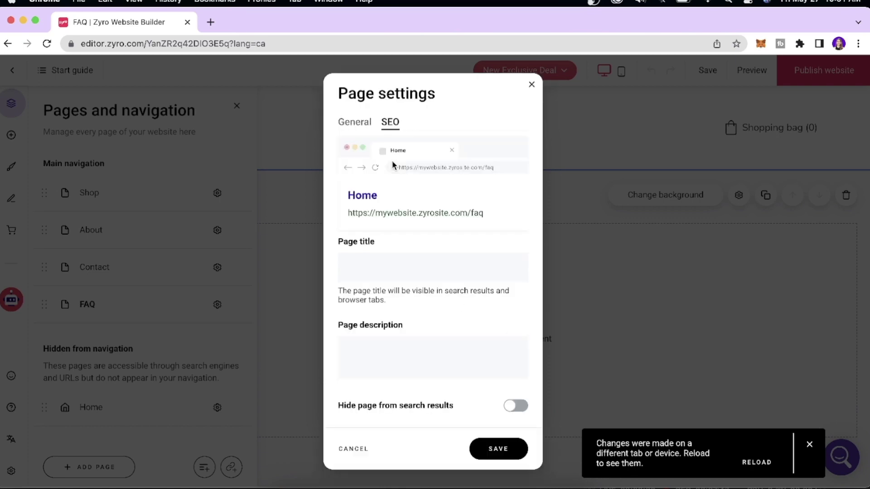
scroll(363, 250, "up", 5)
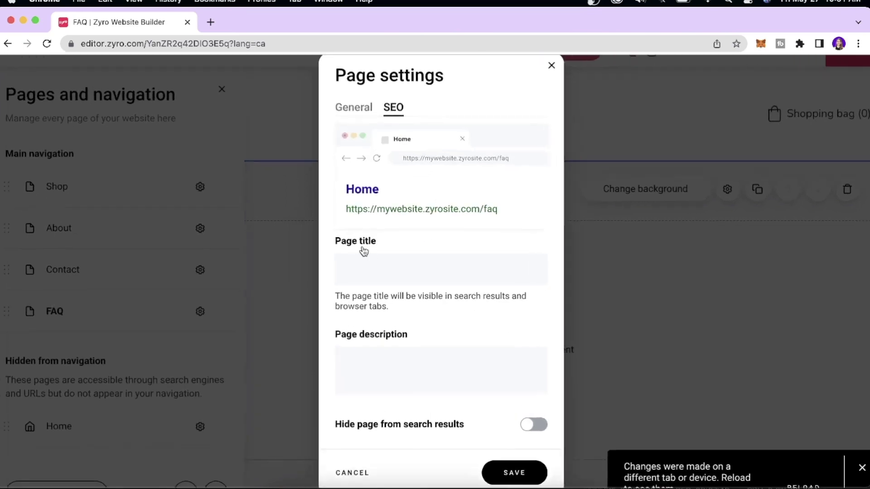
scroll(364, 250, "right", 2)
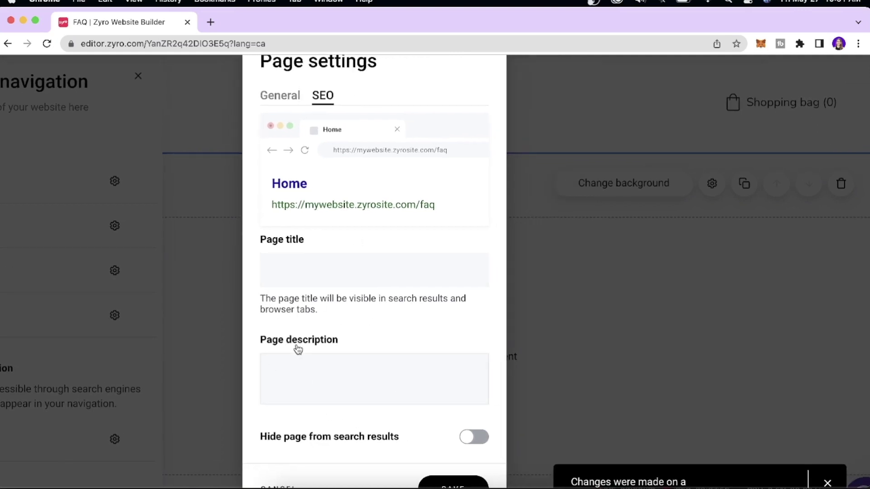
scroll(298, 349, "down", 3)
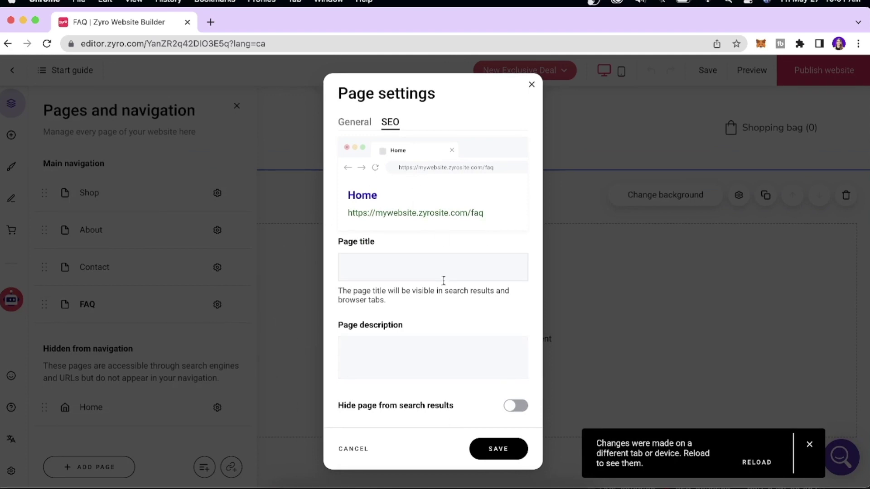
left_click(499, 451)
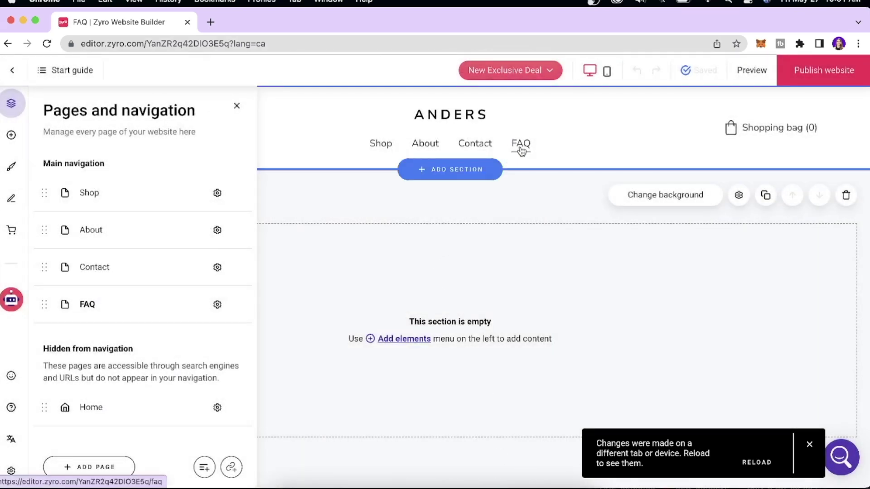
- Place a Button element on the Home page's Summer Collection hero image
scroll(521, 145, "up", 3)
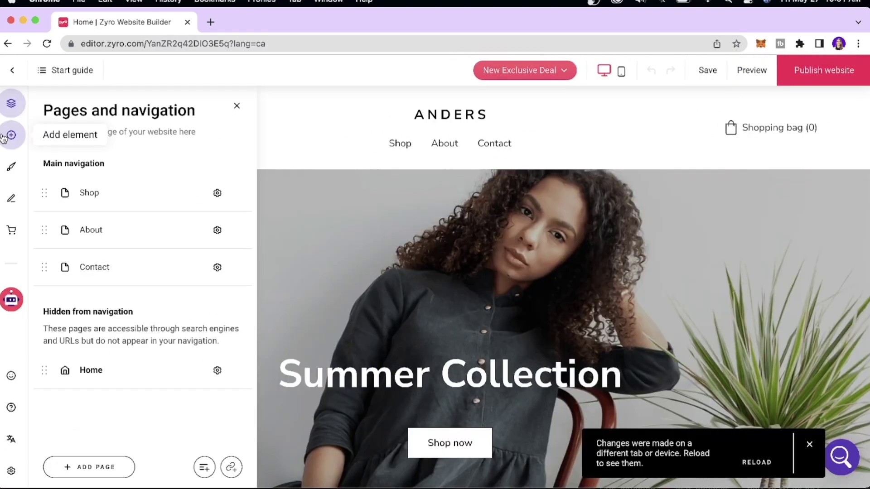
left_click(11, 135)
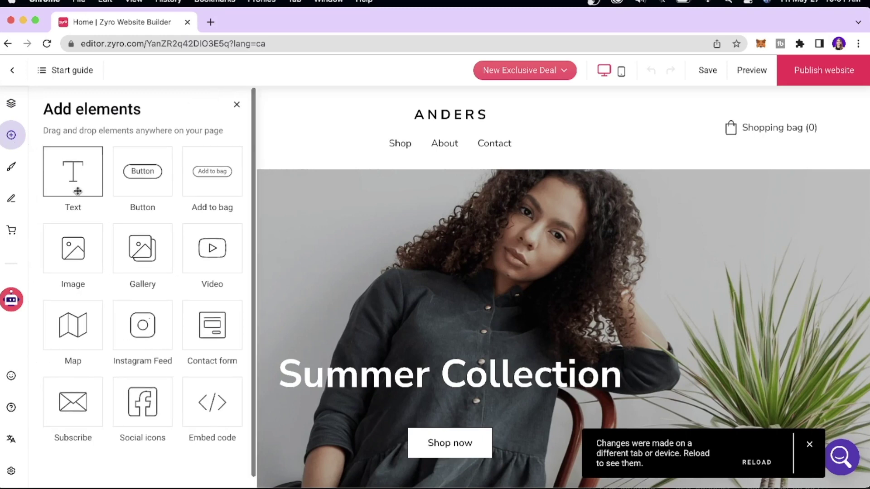
scroll(73, 188, "down", 1)
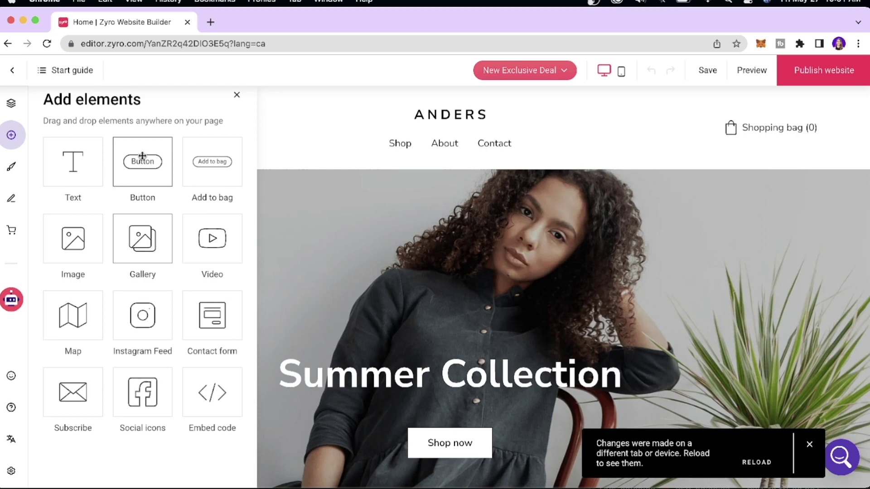
left_click_drag(142, 156, 477, 245)
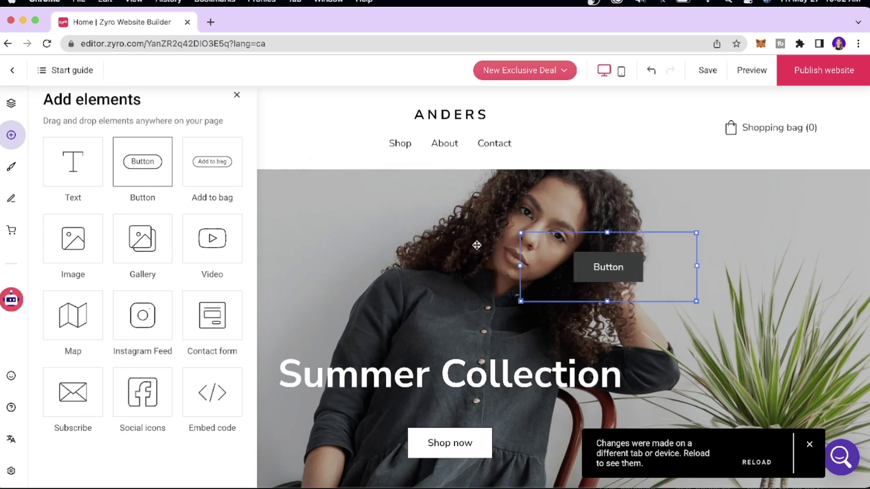
- Move the new button left and down on the hero, then bring up the website Styles settings
left_click_drag(605, 260, 393, 309)
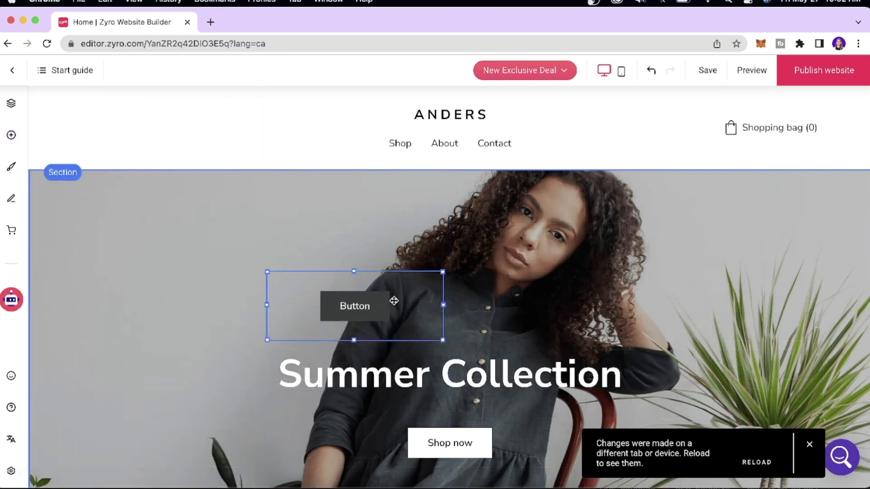
left_click(10, 136)
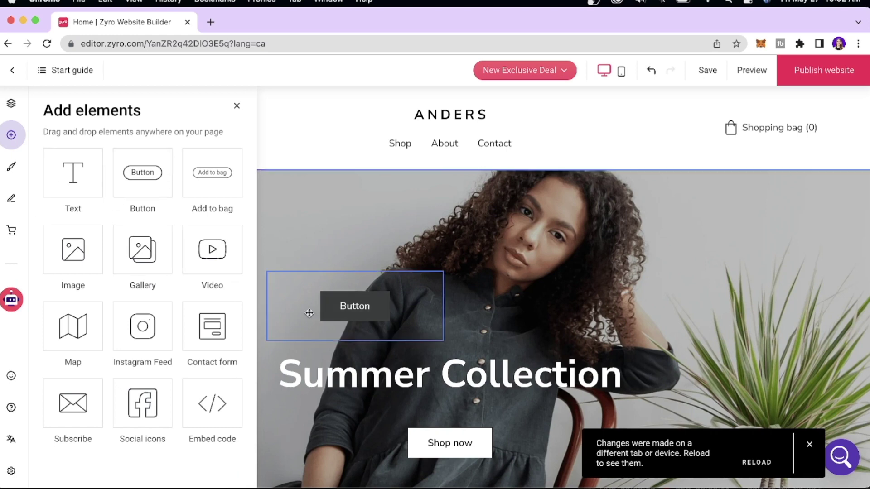
left_click(11, 166)
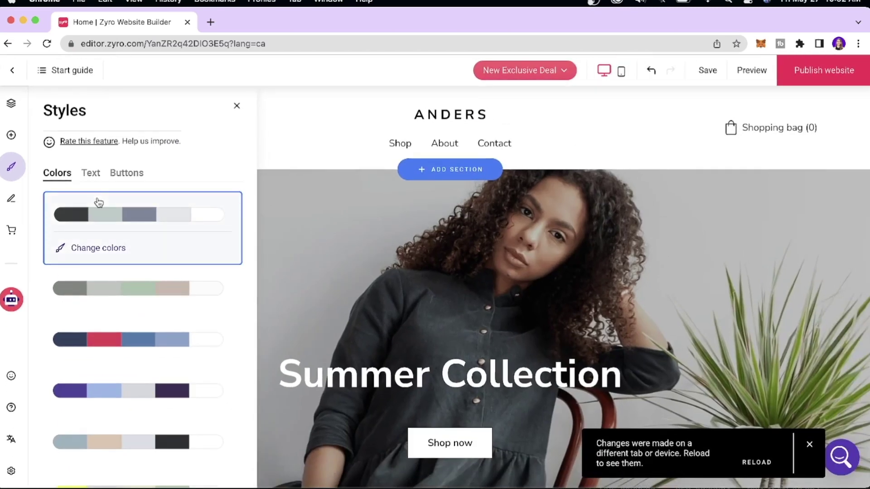
- Apply the navy, red and blue colour palette and view its individual colours
left_click(91, 174)
left_click(127, 182)
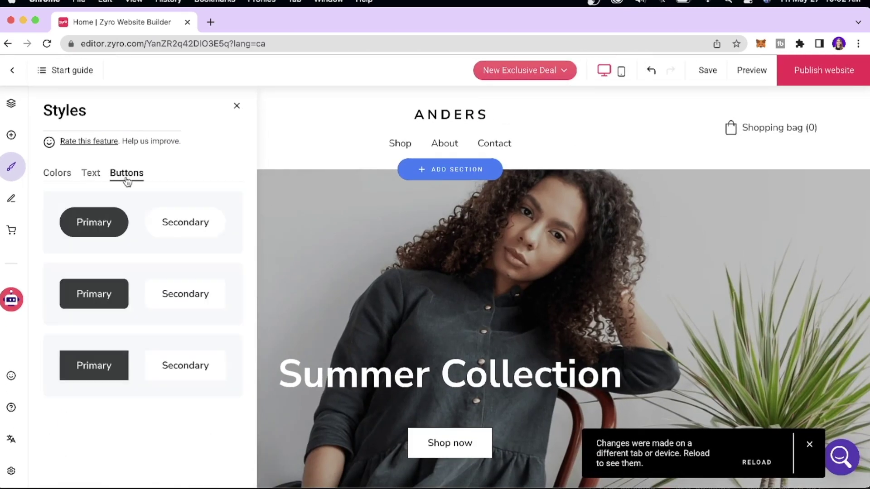
left_click(66, 176)
scroll(95, 267, "down", 3)
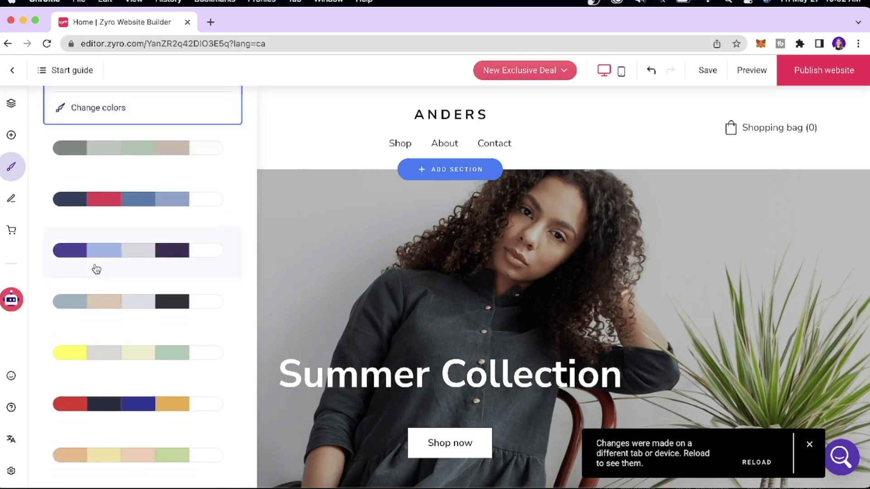
left_click(128, 198)
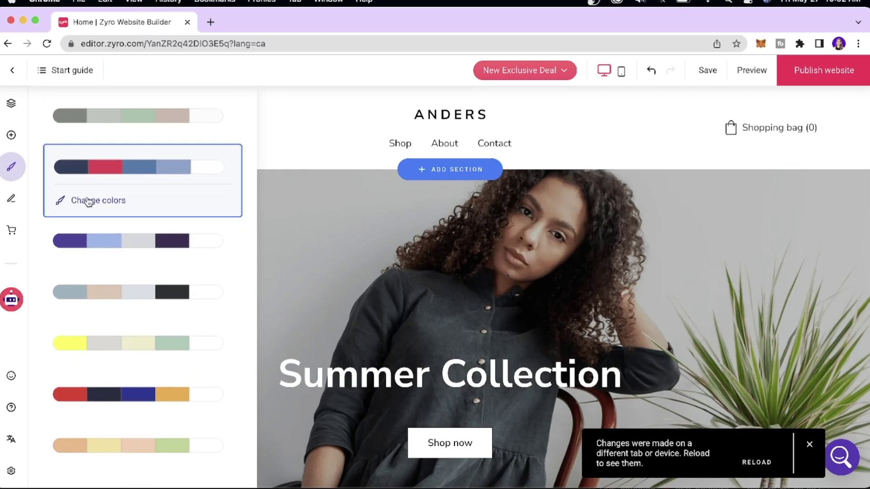
left_click(84, 200)
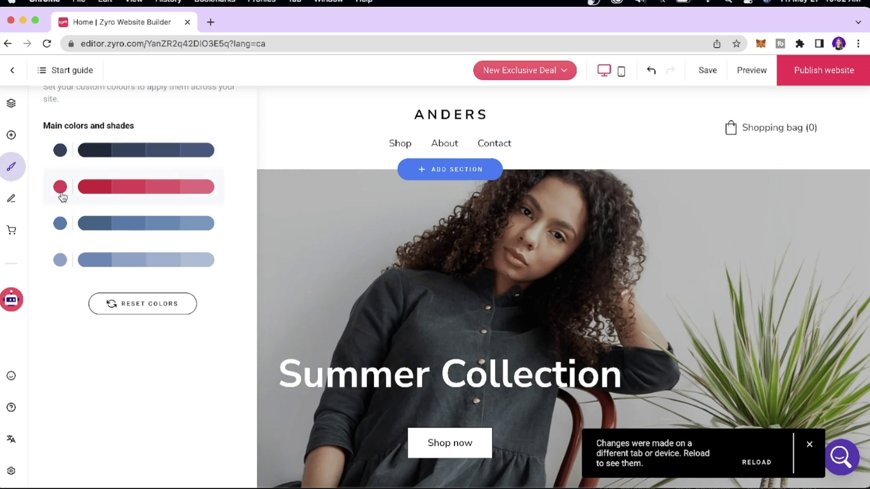
- Give the site's buttons the rounded-rectangle style
scroll(62, 271, "up", 3)
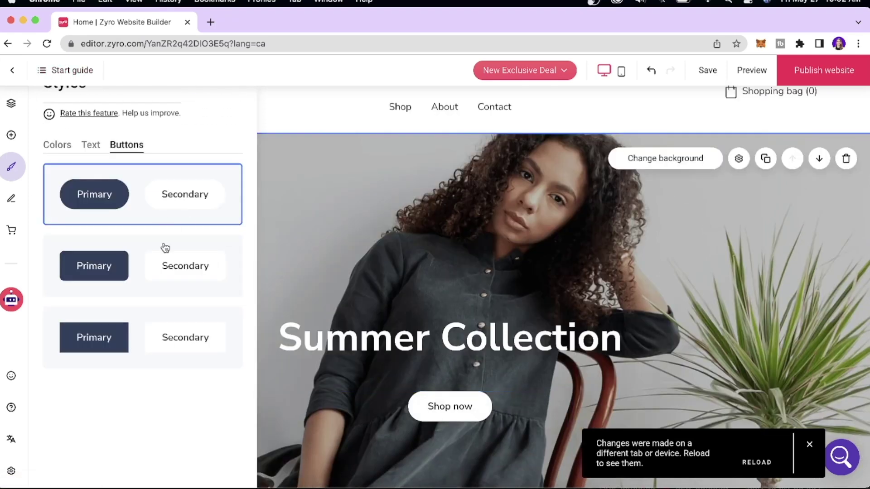
left_click(165, 272)
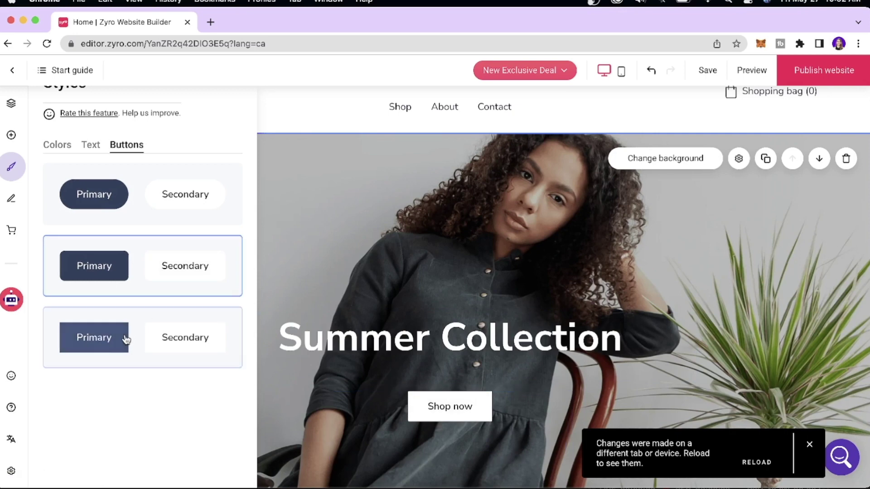
left_click(9, 199)
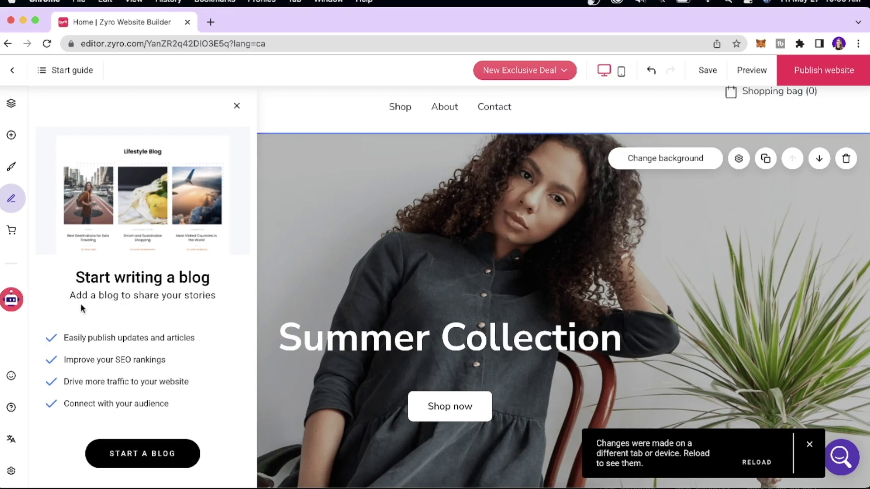
- Launch the Logo maker from the AI tools menu in a new tab
left_click(11, 229)
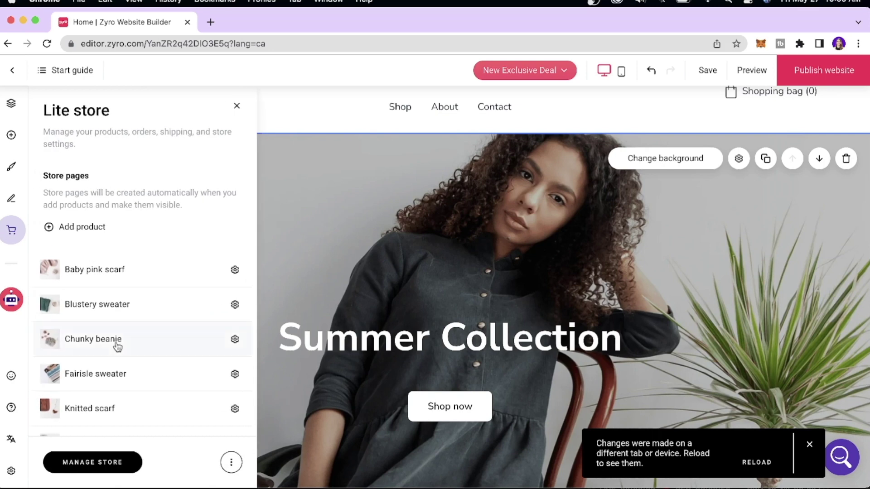
scroll(117, 347, "down", 5)
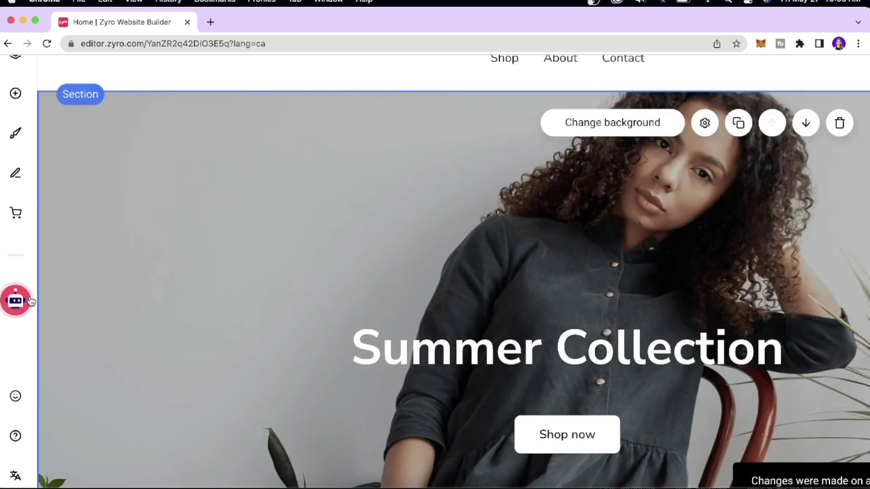
left_click(11, 299)
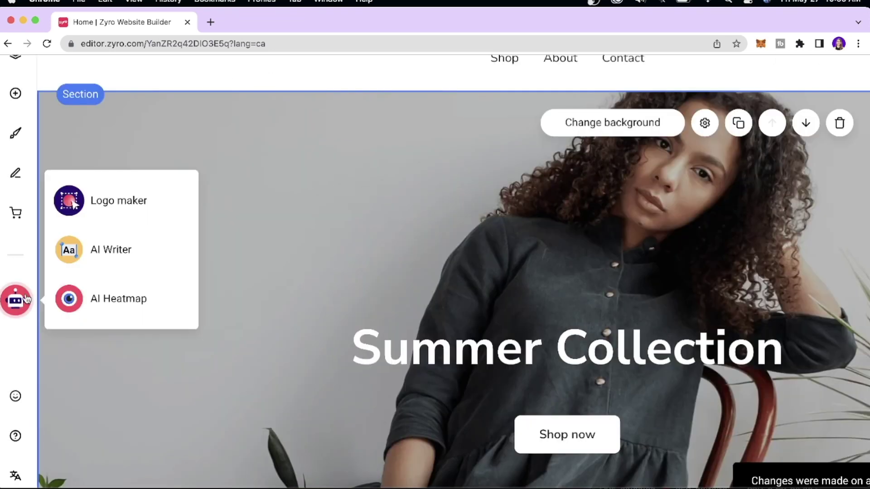
left_click(118, 201)
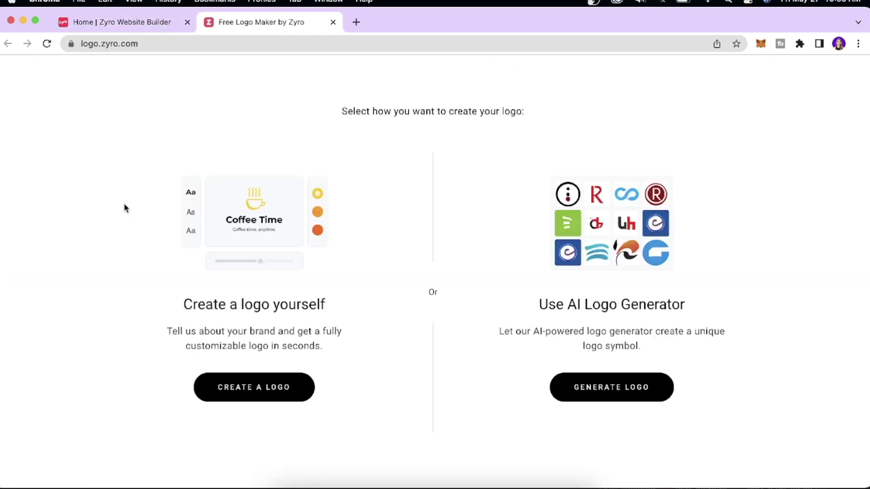
- Back in the website editor, bring up the AI Writer from the AI tools
left_click(126, 23)
left_click(15, 300)
left_click(106, 259)
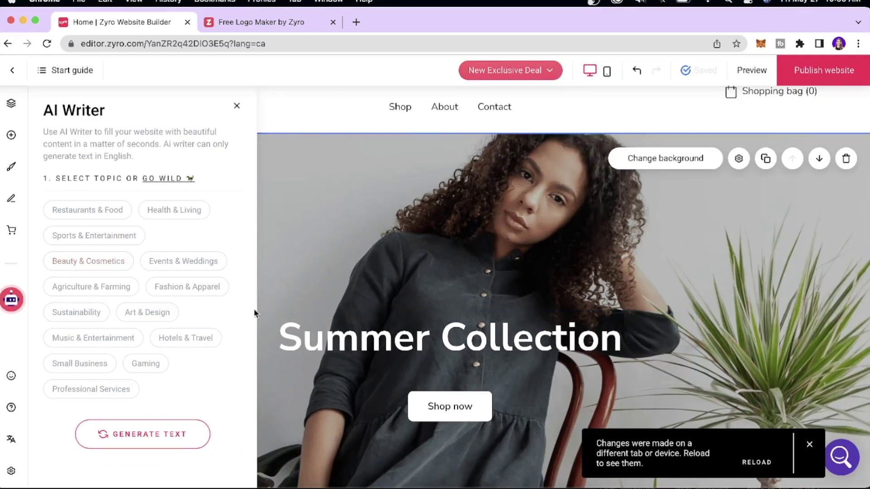
- Choose Beauty & Cosmetics, Skin Care and an About paragraph in the AI Writer
left_click(62, 210)
left_click(96, 259)
scroll(96, 255, "down", 3)
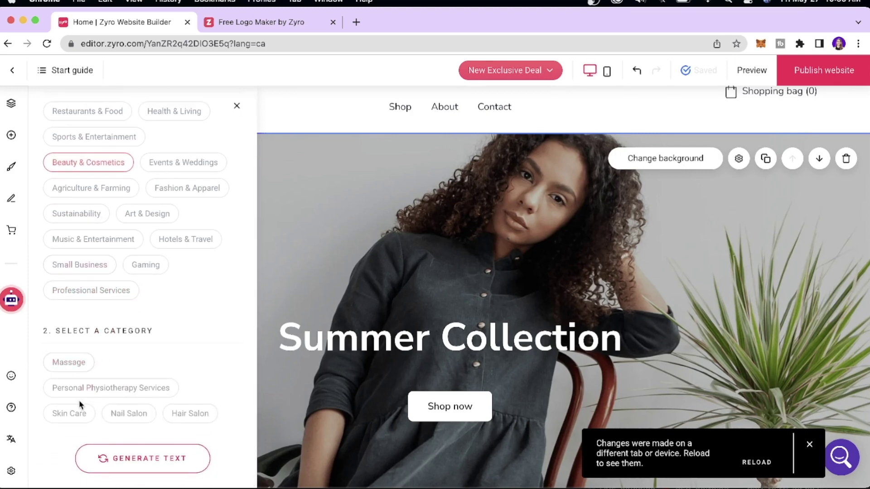
left_click(72, 412)
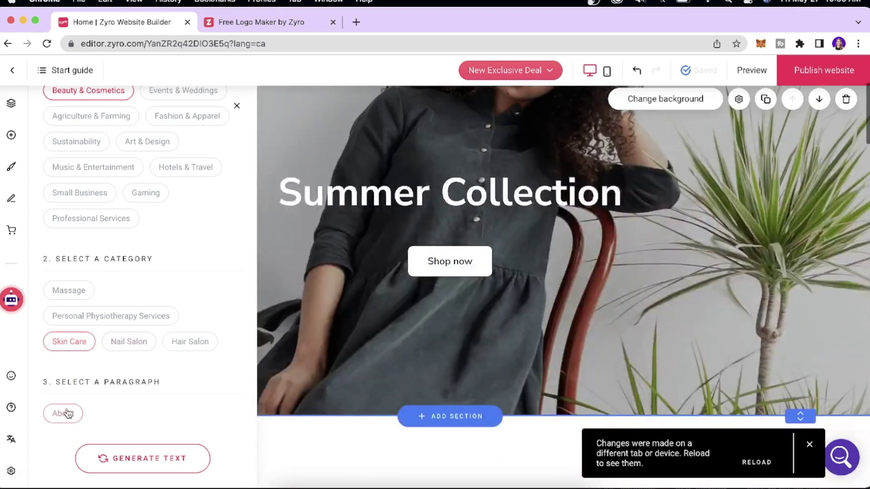
left_click(67, 413)
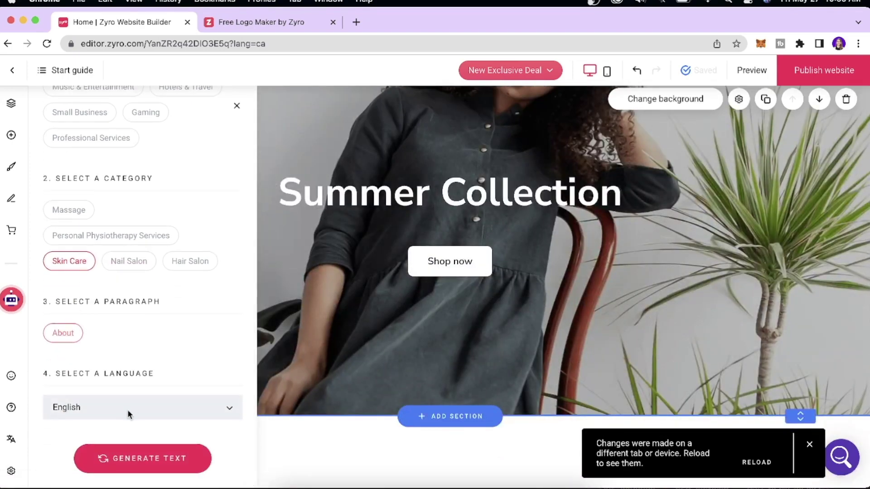
- Keep English as the language, generate the paragraphs and review them
left_click(127, 410)
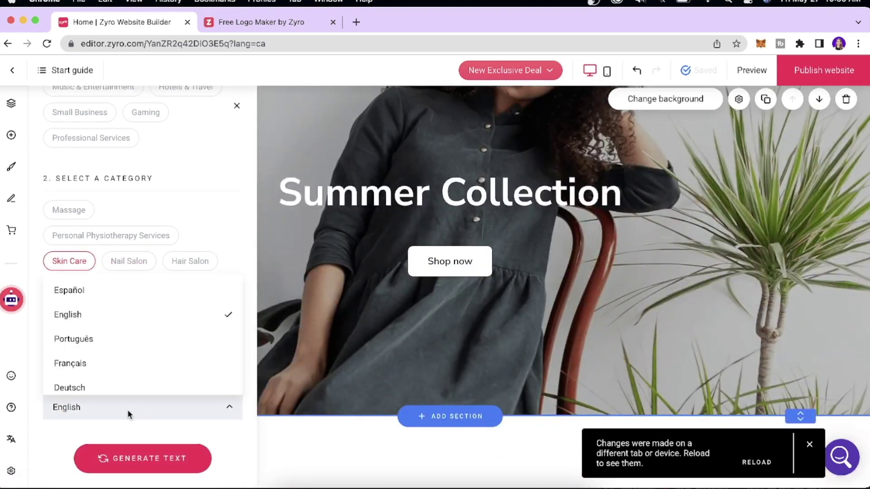
left_click(138, 321)
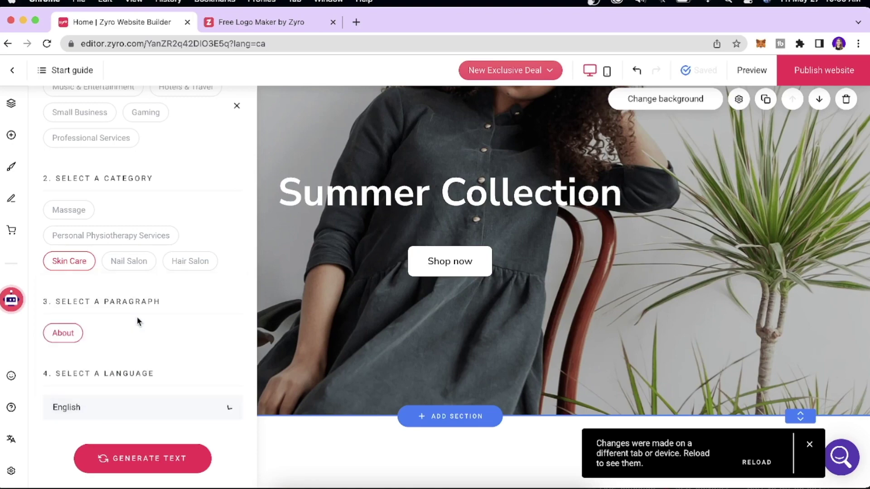
left_click(138, 455)
scroll(112, 253, "down", 8)
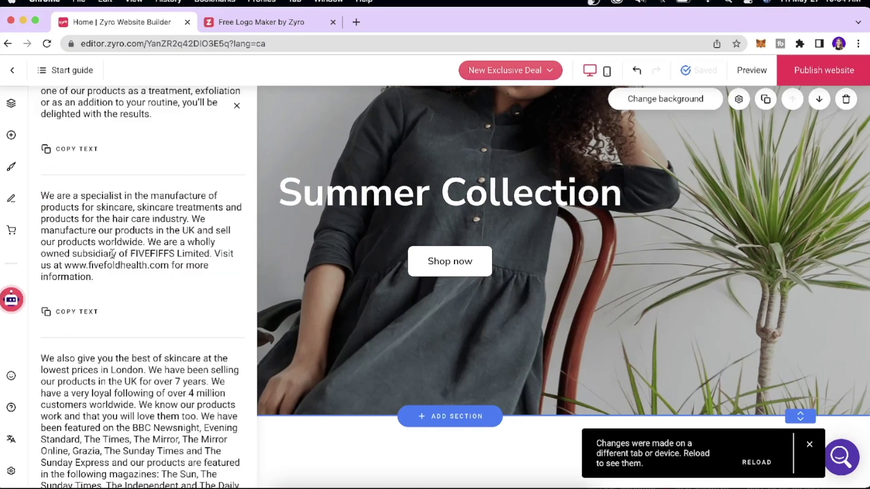
scroll(112, 254, "down", 6)
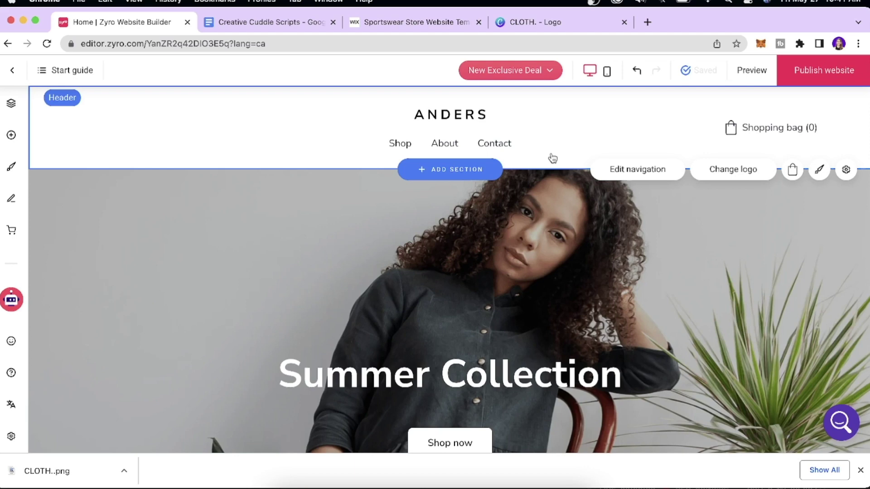
- Upload CLOTH..png from Downloads into the media library to replace the header logo
left_click(730, 174)
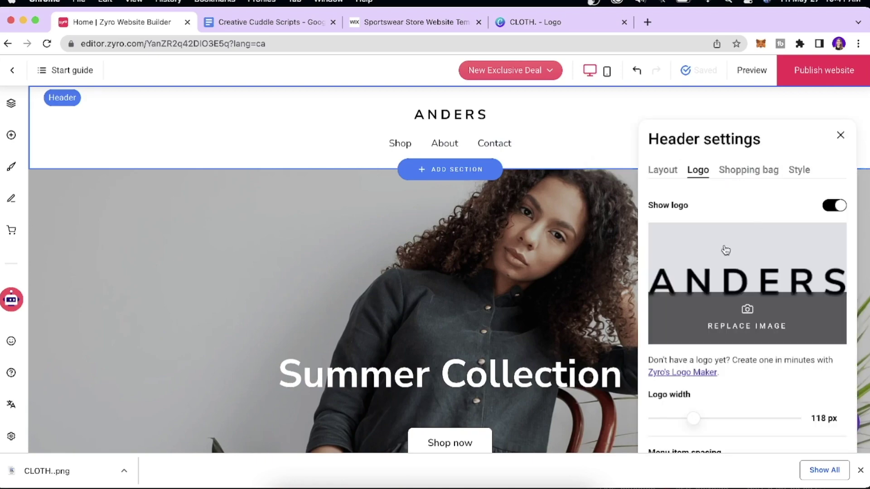
left_click(750, 314)
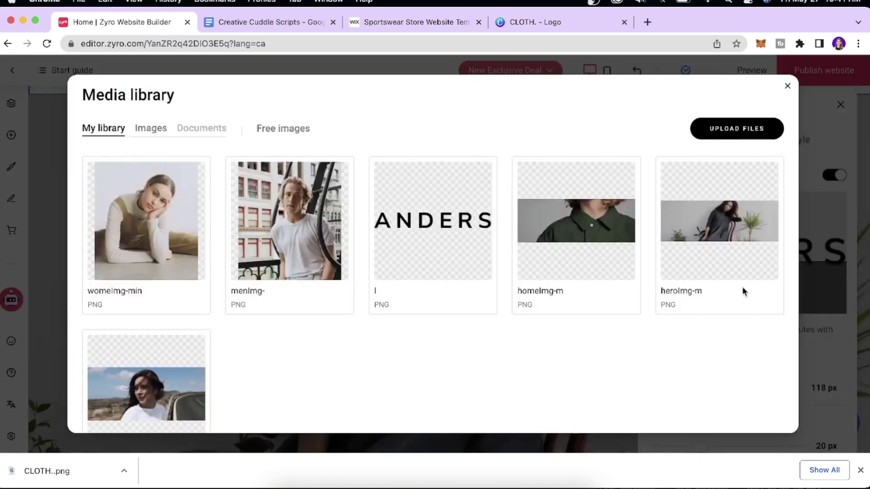
left_click(730, 130)
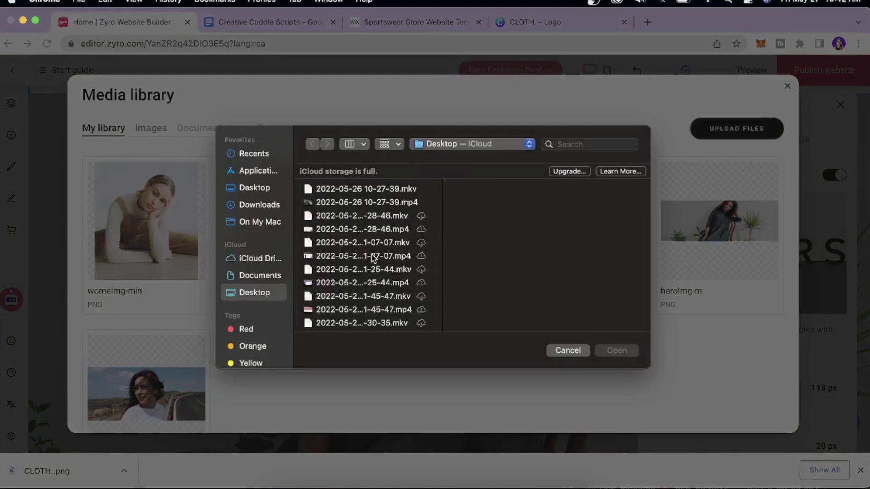
left_click(238, 204)
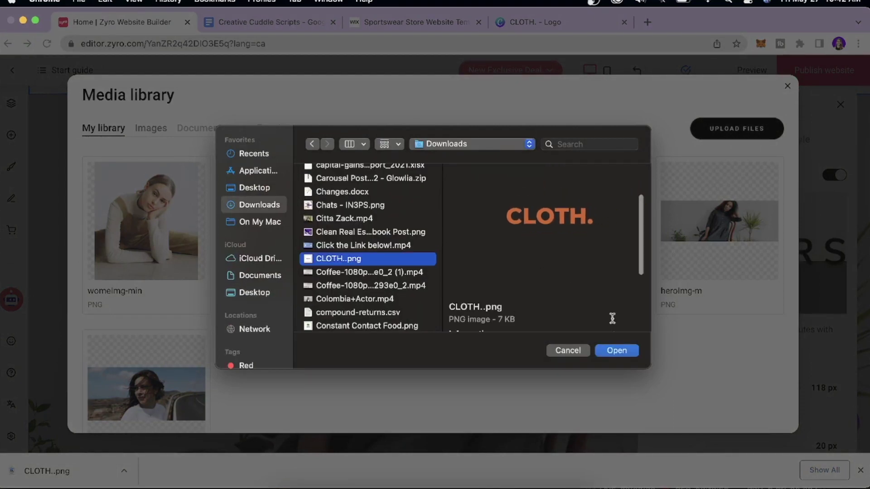
left_click(617, 351)
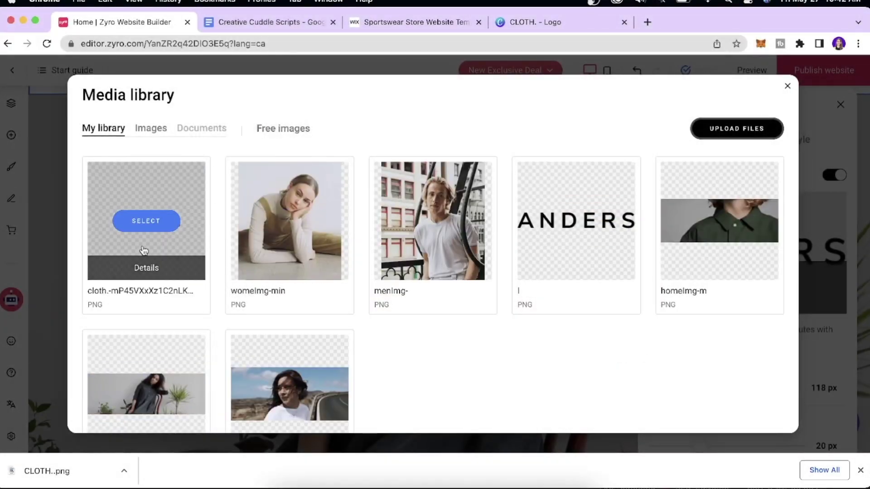
- Browse the library's images and free stock photos, then return to the uploaded images
left_click(160, 129)
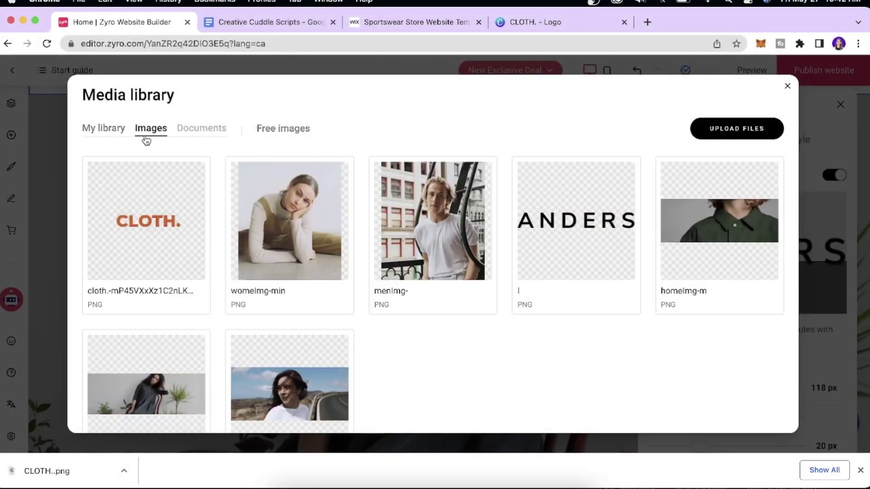
left_click(286, 131)
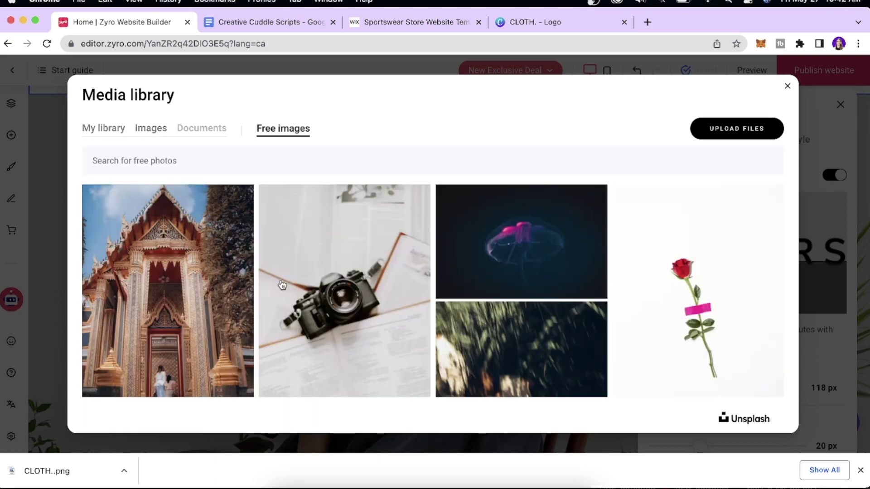
scroll(282, 286, "down", 10)
scroll(281, 285, "down", 10)
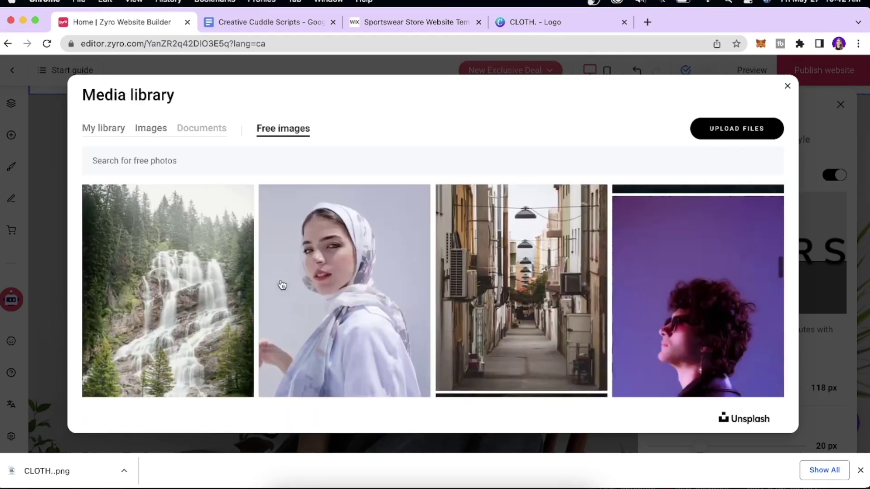
scroll(281, 285, "down", 2)
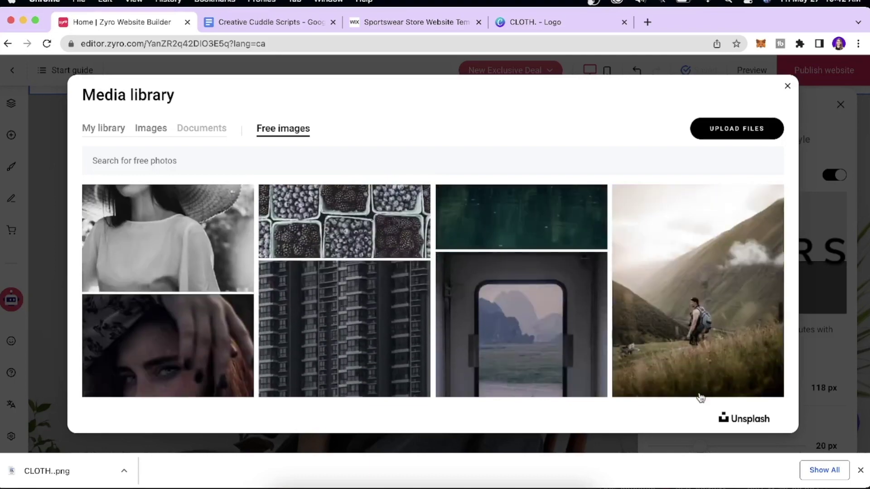
scroll(680, 305, "down", 5)
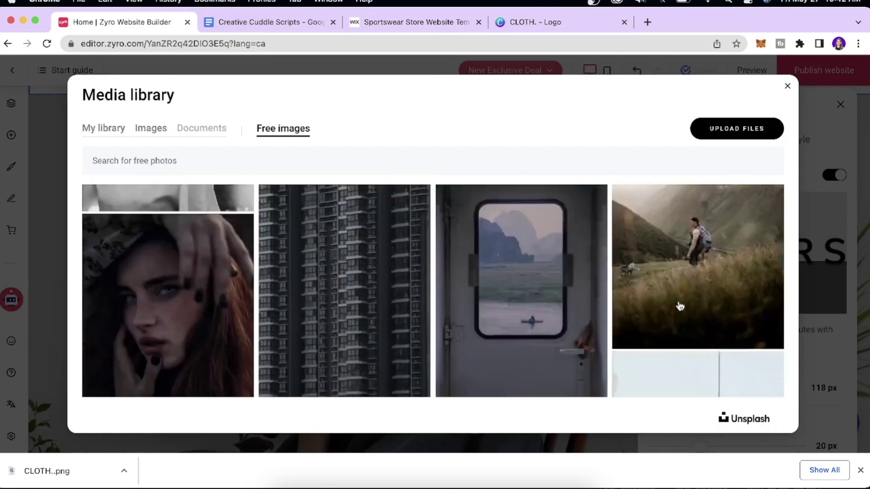
scroll(680, 305, "up", 2)
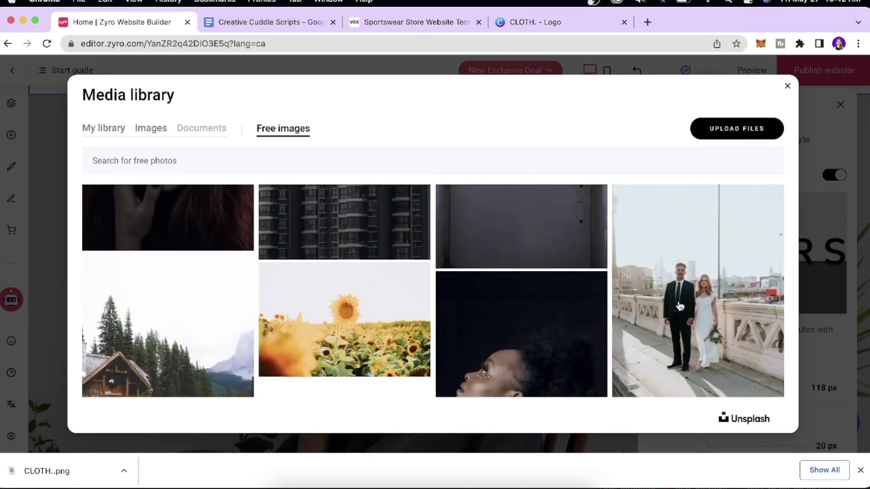
scroll(680, 306, "up", 3)
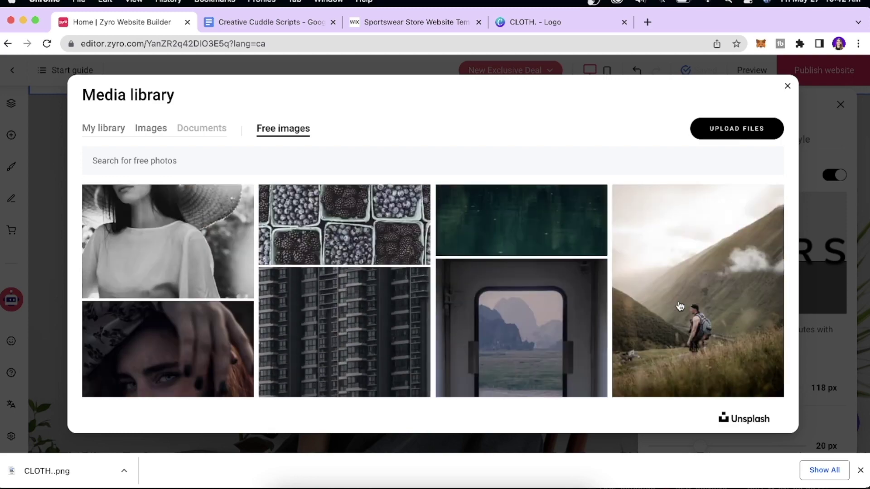
scroll(680, 306, "up", 4)
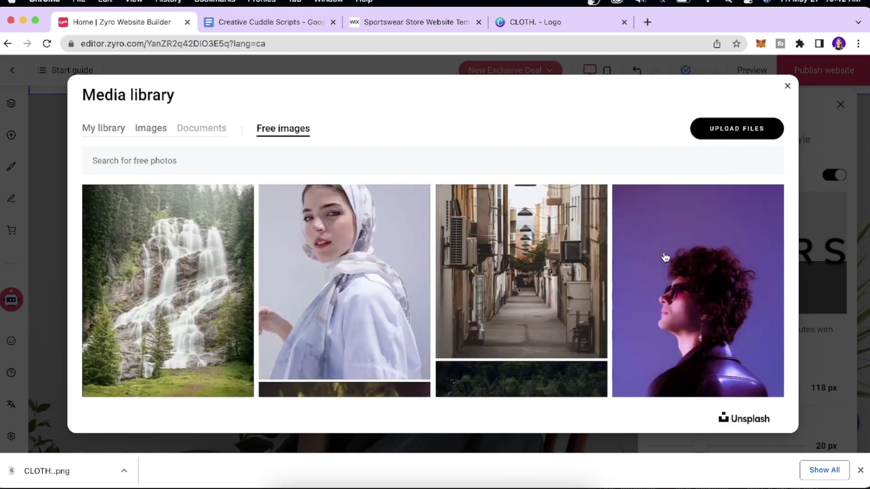
scroll(387, 237, "down", 5)
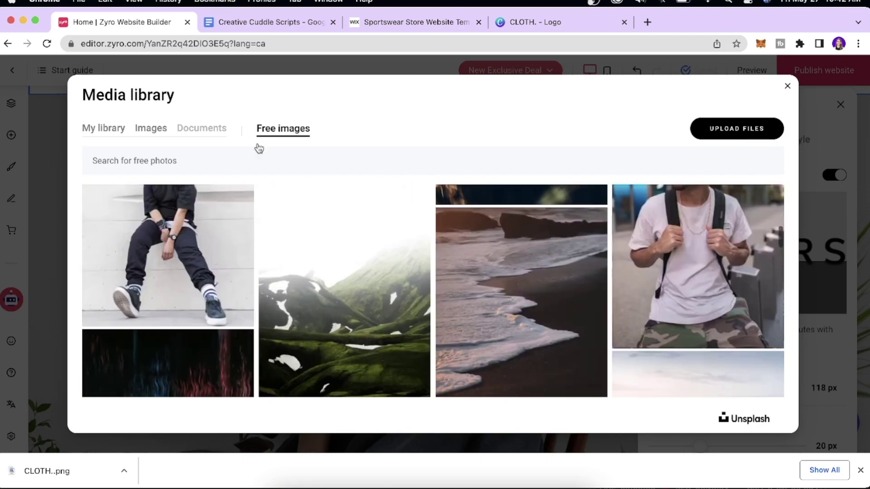
left_click(117, 129)
- Use the CLOTH. image as the header logo at 261 px width with 46 px menu spacing
mouse_move(172, 174)
left_click(144, 220)
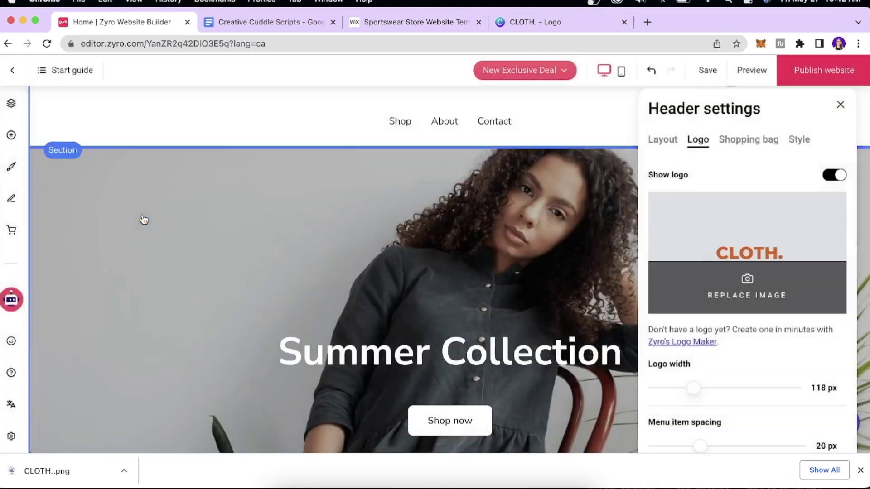
left_click_drag(694, 417, 755, 418)
left_click_drag(653, 473, 758, 481)
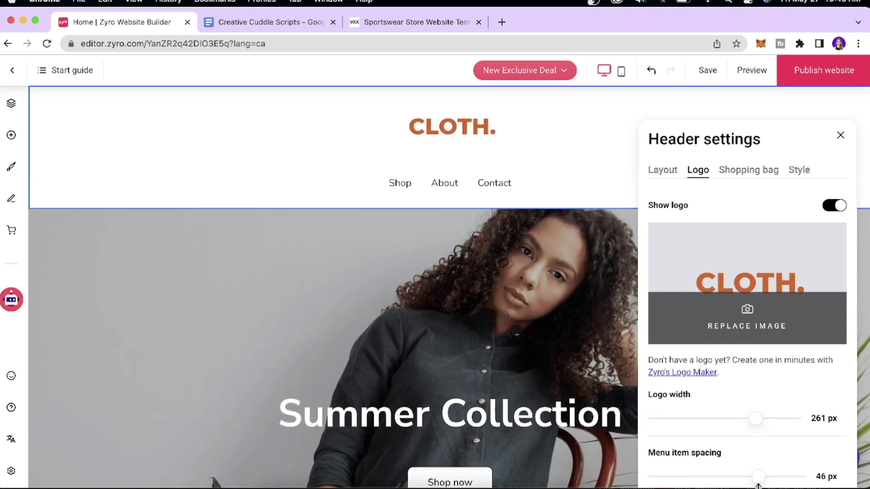
- Keep the header shopping bag on and set its icon size to Large
left_click(752, 171)
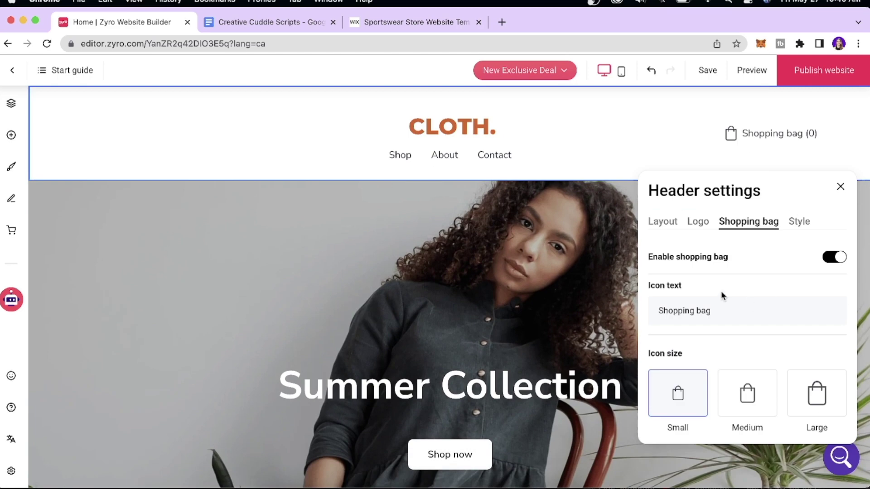
left_click(836, 258)
left_click(836, 258)
left_click(750, 412)
left_click(820, 410)
left_click(754, 403)
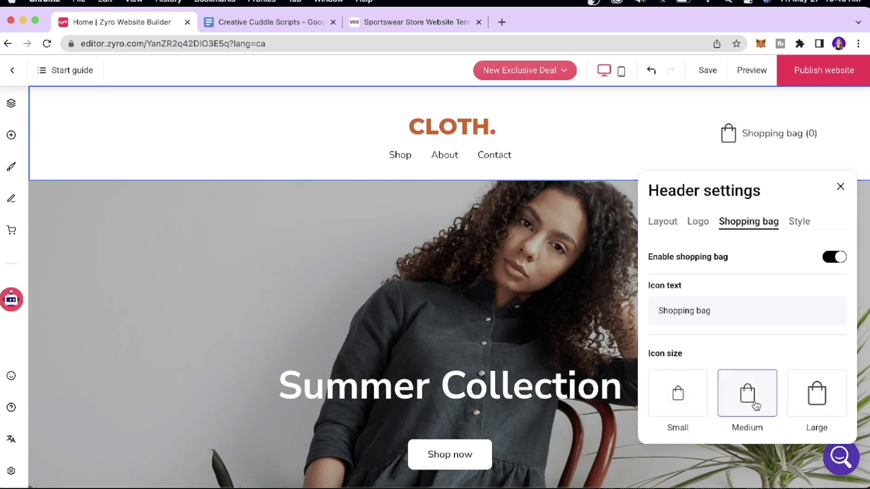
left_click(680, 395)
left_click(799, 402)
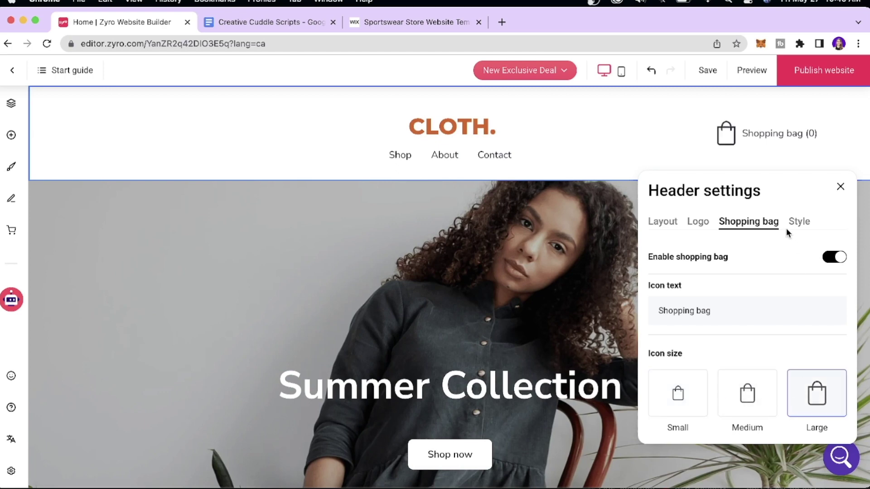
- Try light grey, pink and custom header backgrounds, leaving the header white
left_click(800, 222)
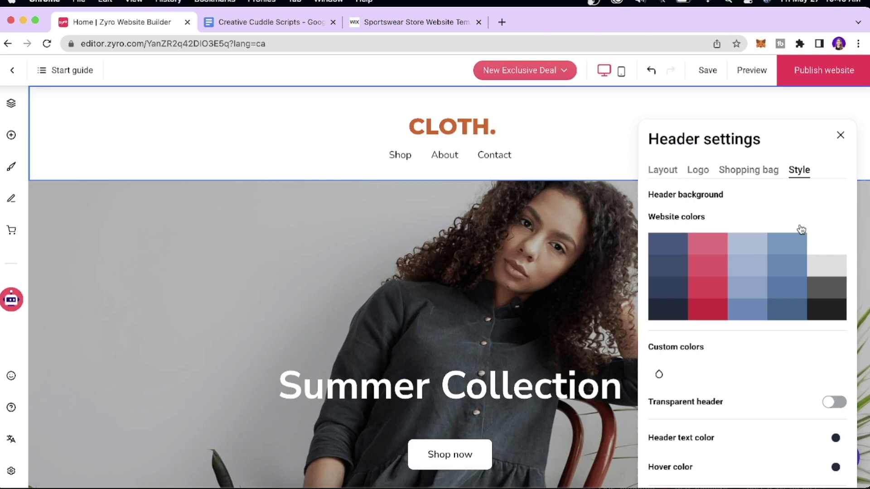
left_click(821, 270)
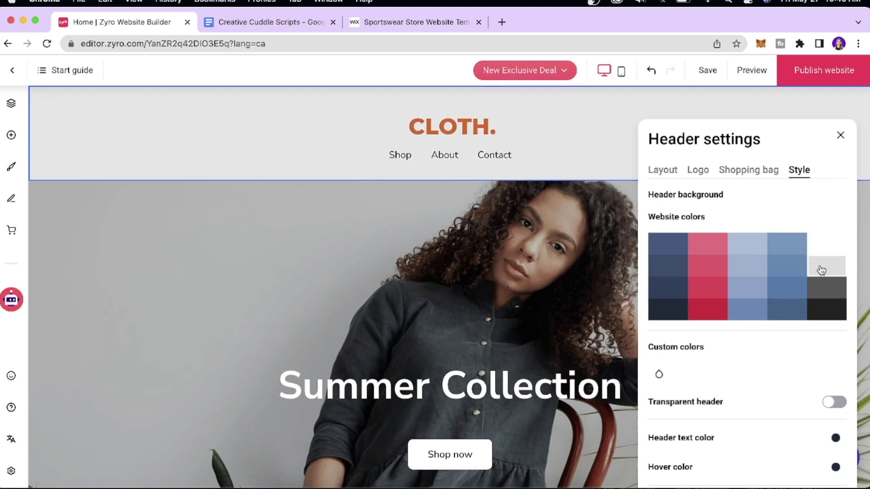
left_click(715, 264)
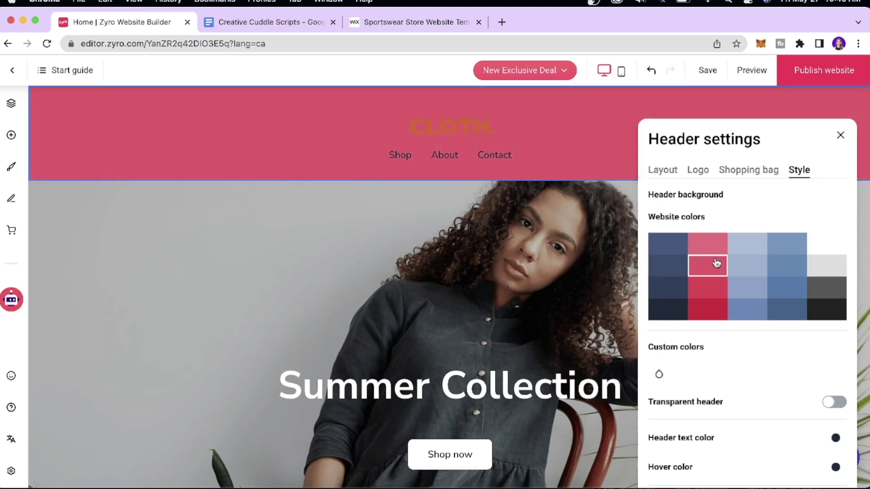
left_click(659, 373)
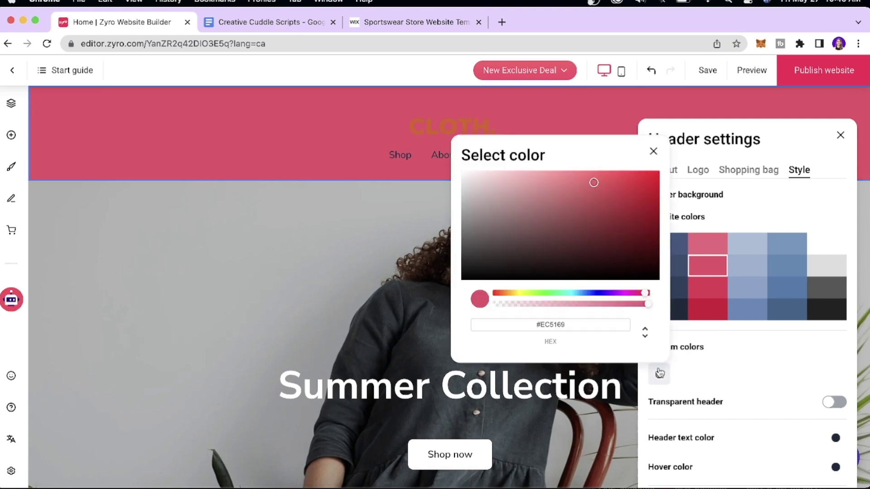
left_click(511, 294)
left_click_drag(592, 184, 524, 188)
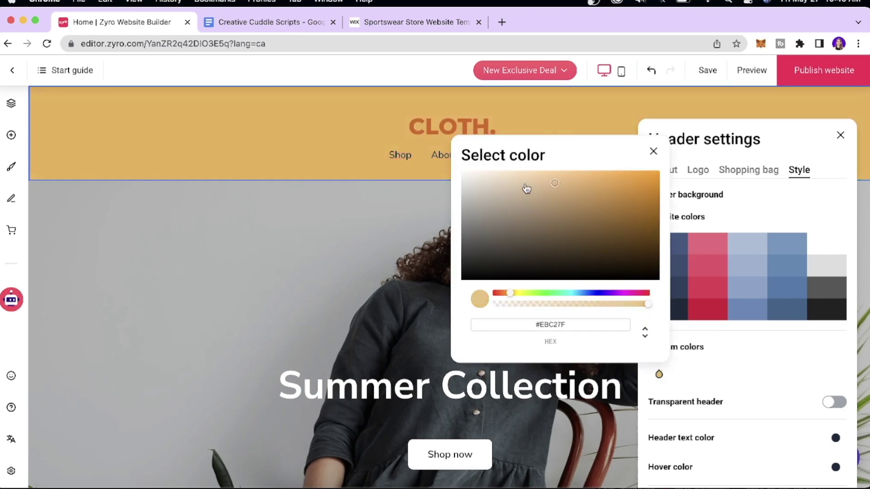
left_click(835, 239)
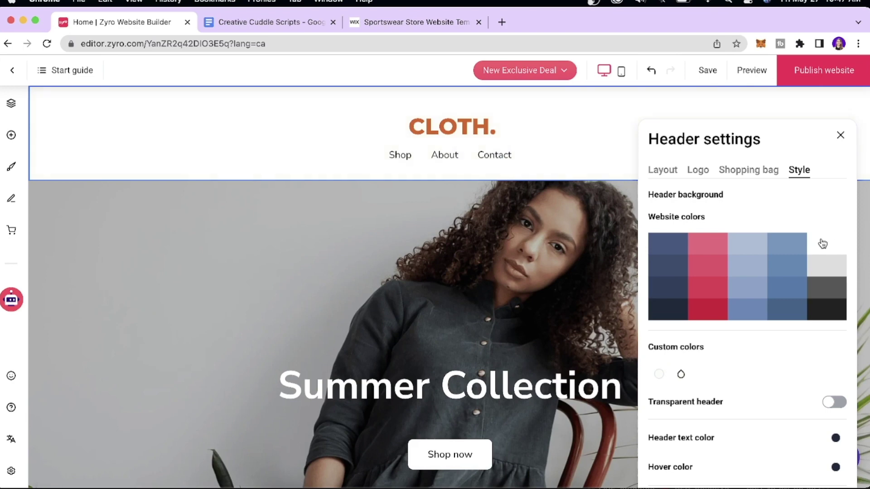
- Turn the transparent header over the hero image on and back off
scroll(749, 362, "down", 5)
scroll(798, 376, "up", 5)
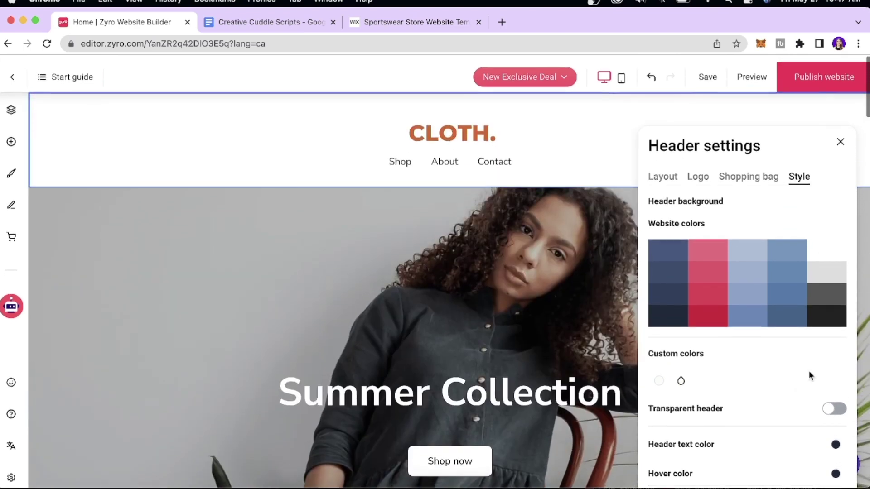
left_click(838, 404)
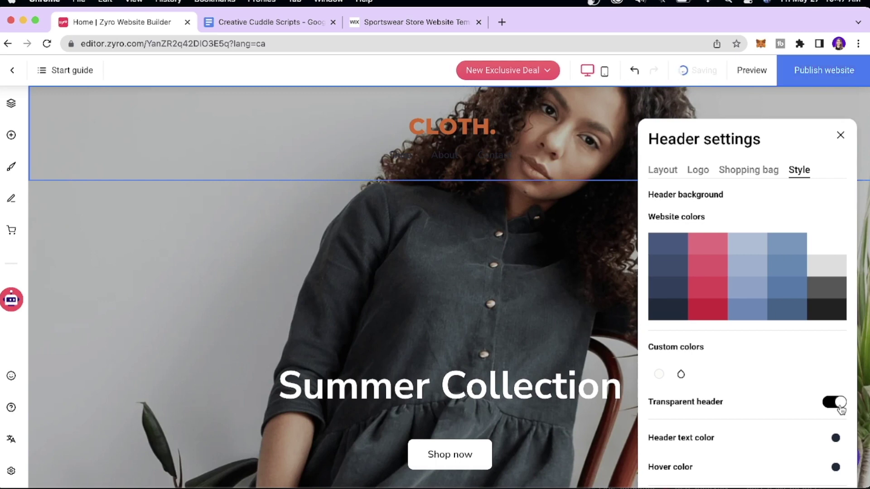
left_click(840, 408)
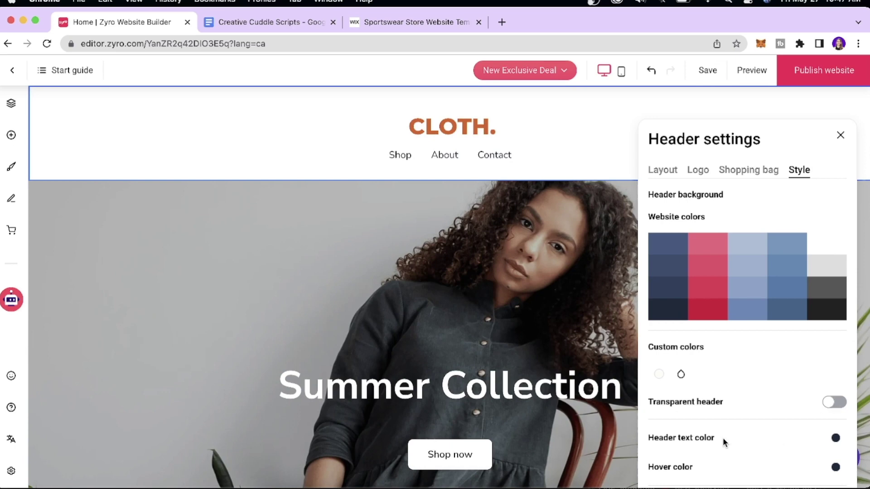
- Make the header links and text black and close the header settings
left_click(843, 443)
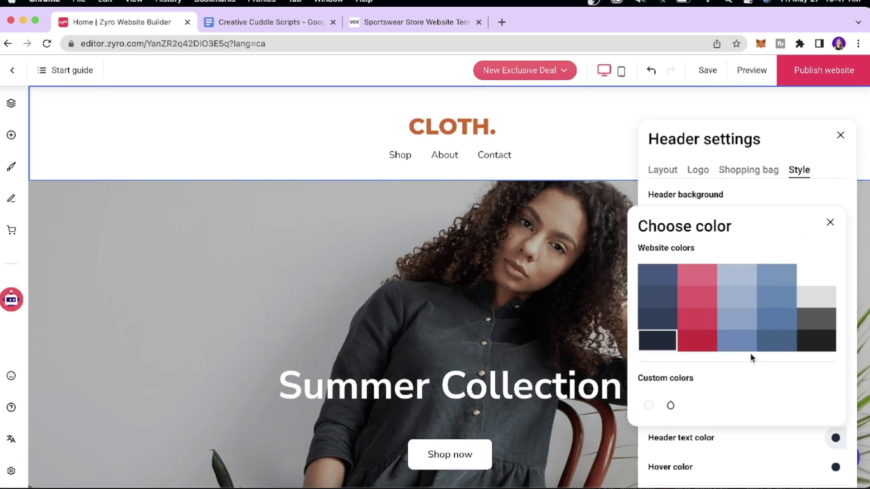
left_click(697, 301)
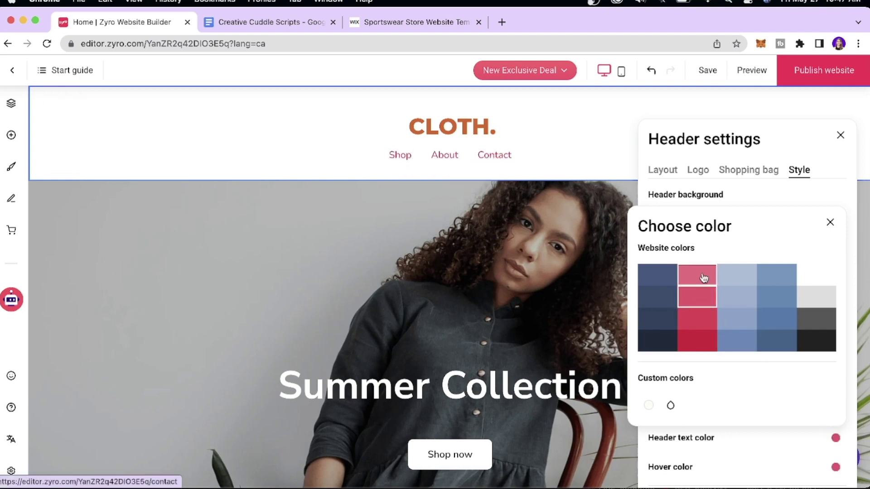
left_click(776, 318)
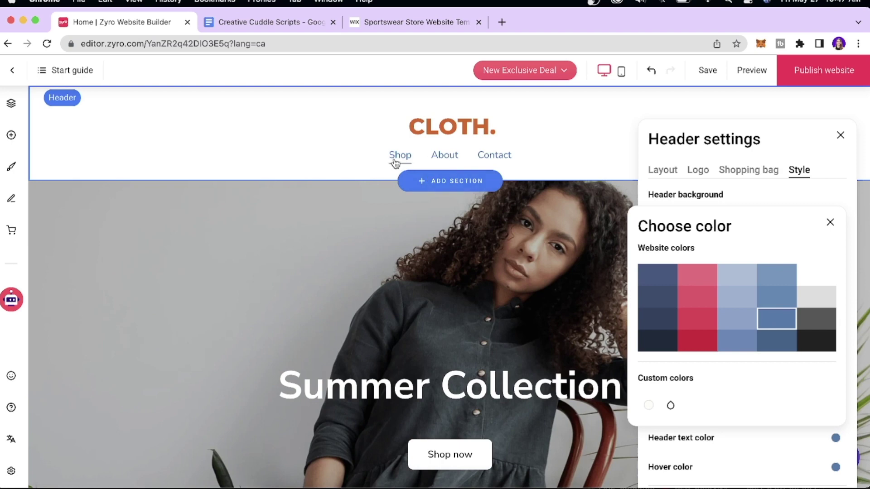
left_click(649, 405)
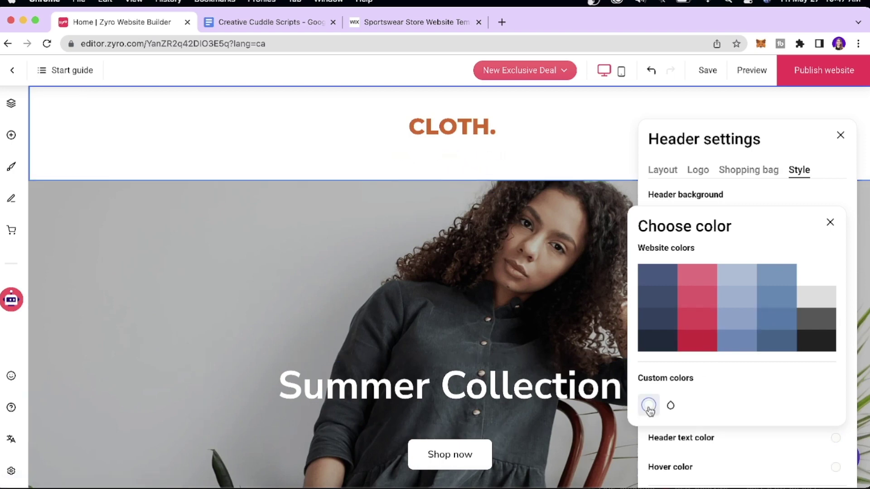
left_click(818, 341)
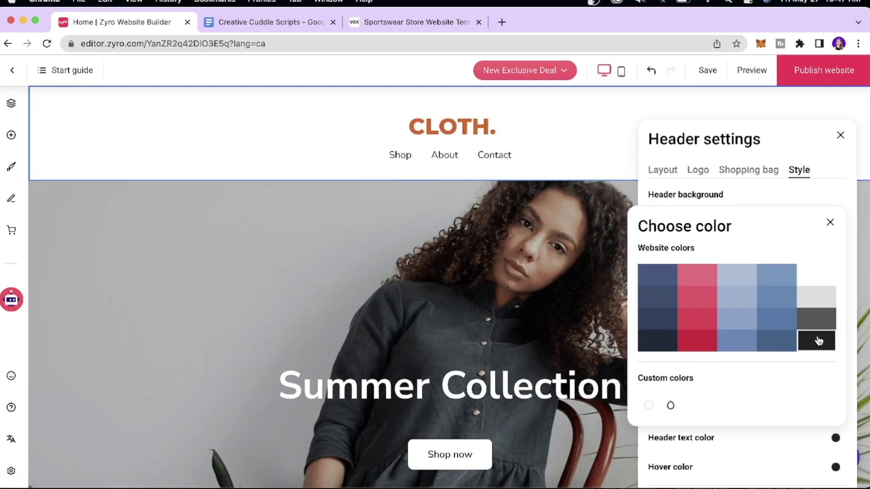
left_click(827, 222)
scroll(544, 245, "down", 3)
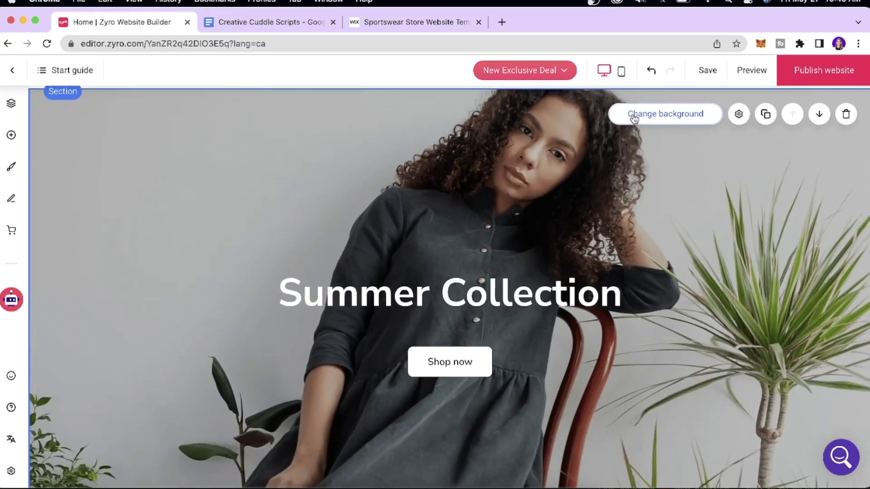
- Keep an image background on the banner and adjust its overlay darkness
left_click(634, 117)
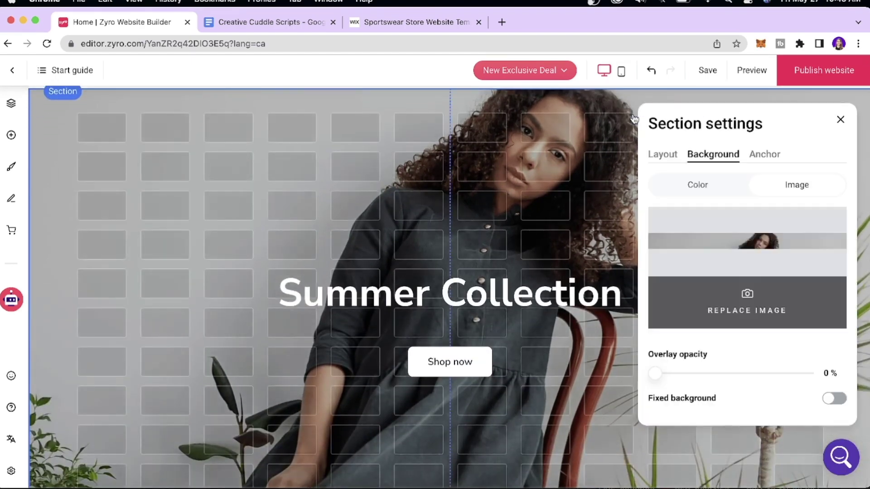
left_click(709, 187)
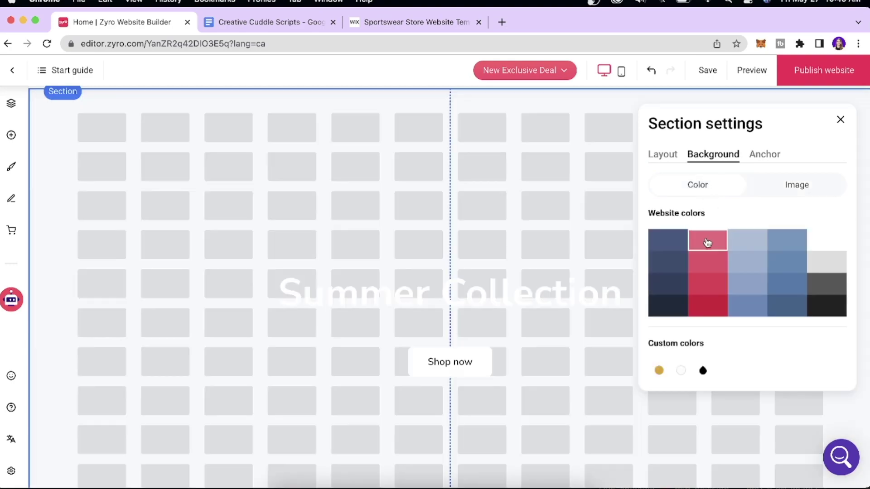
left_click(820, 191)
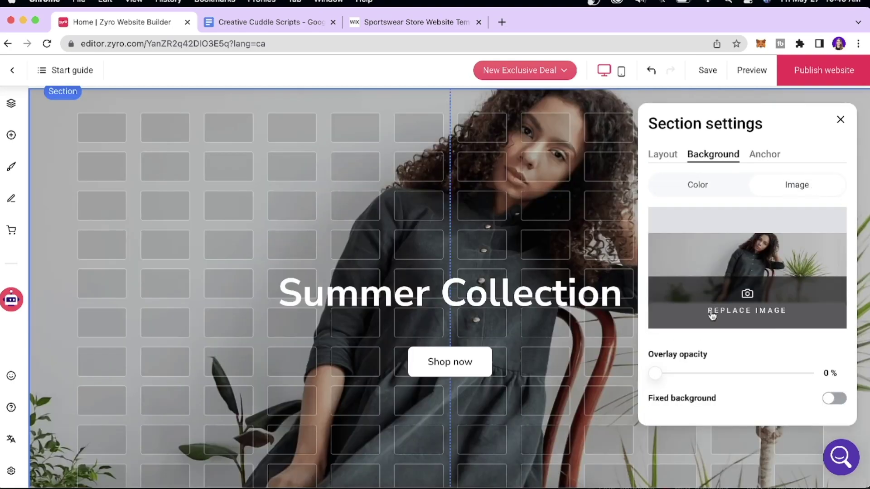
left_click_drag(655, 373, 738, 373)
scroll(705, 388, "up", 2)
left_click_drag(737, 420, 655, 420)
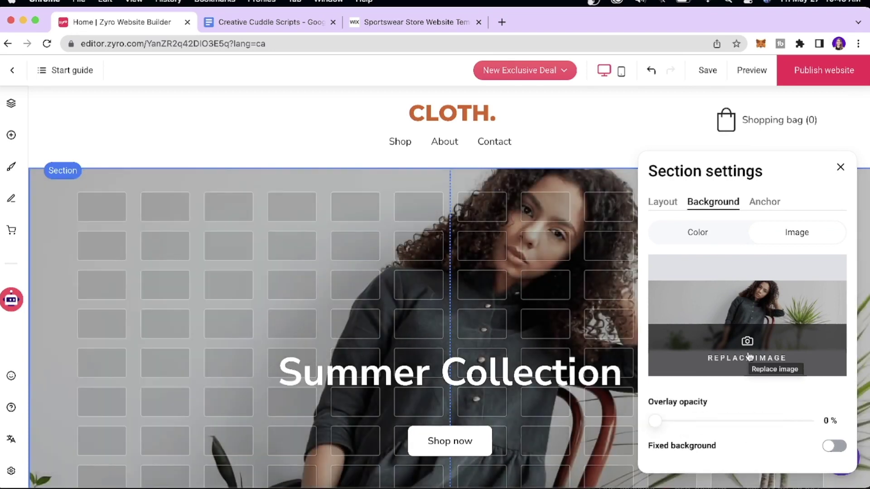
- Set the banner background to the free yoga photo found by searching 'gym'
left_click(748, 358)
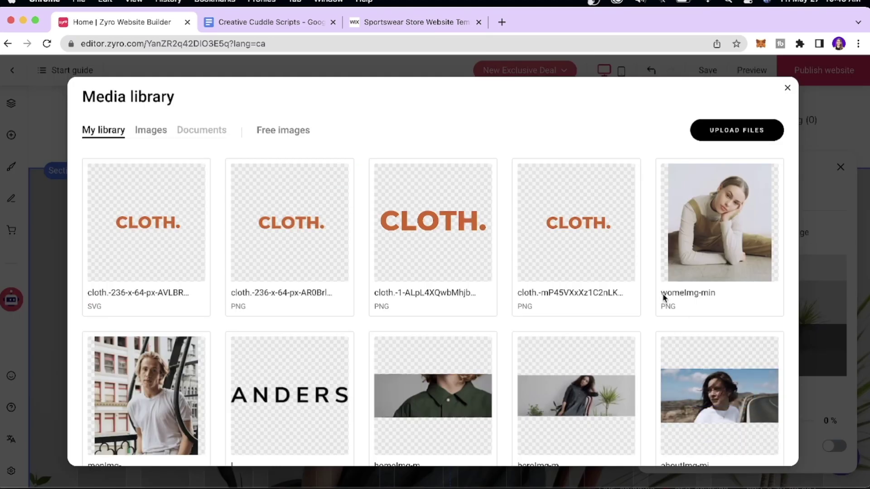
left_click(151, 131)
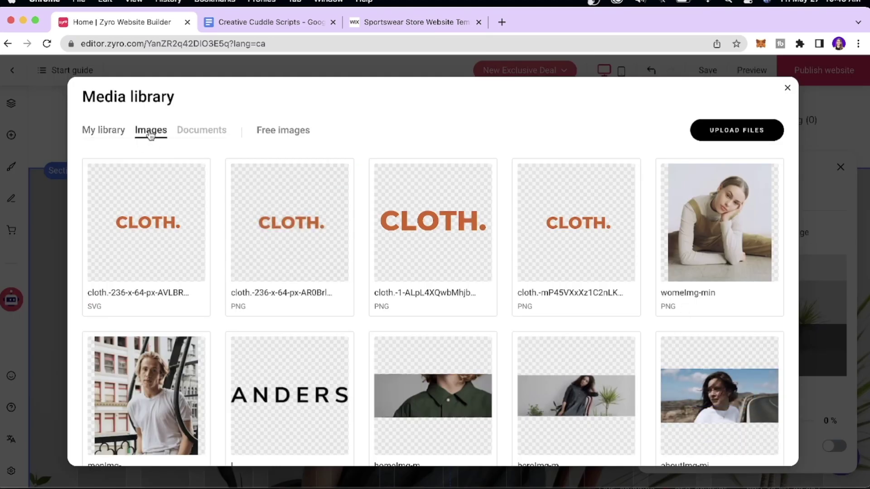
left_click(287, 132)
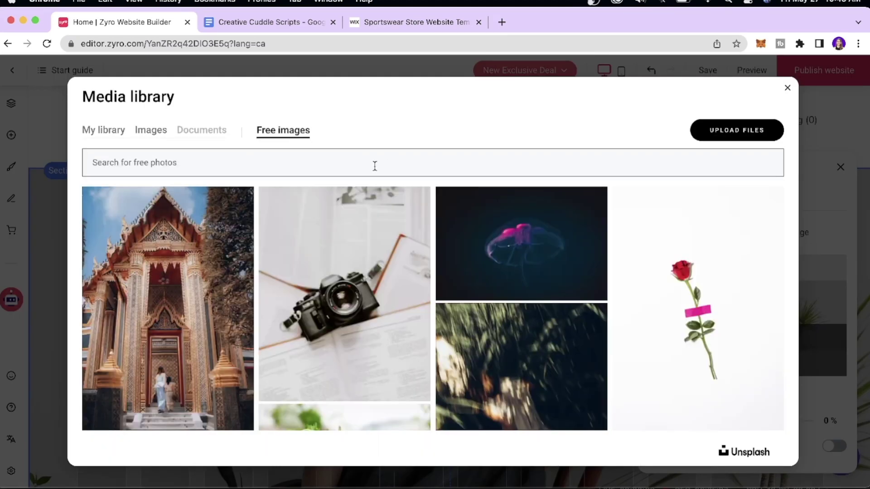
type("gym work out")
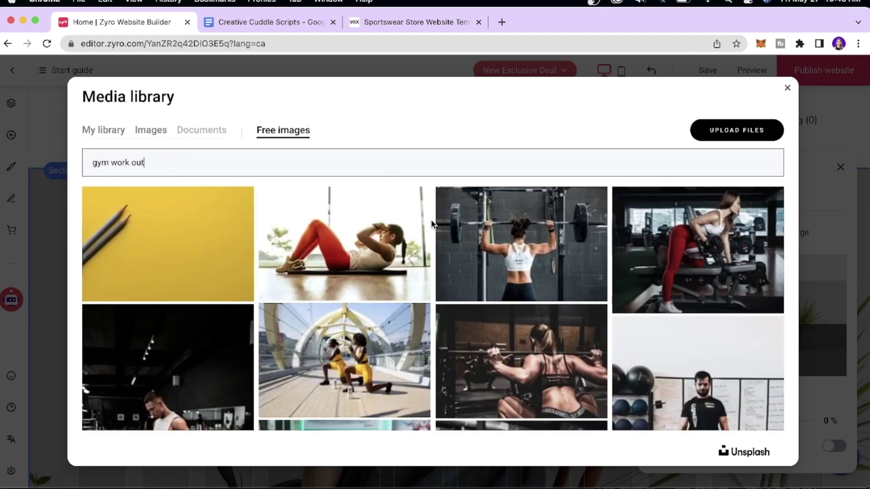
left_click(473, 248)
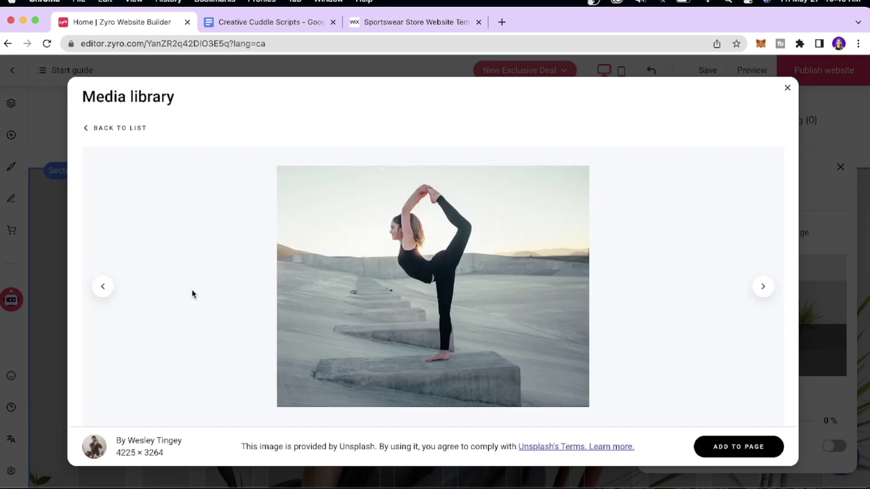
left_click(751, 448)
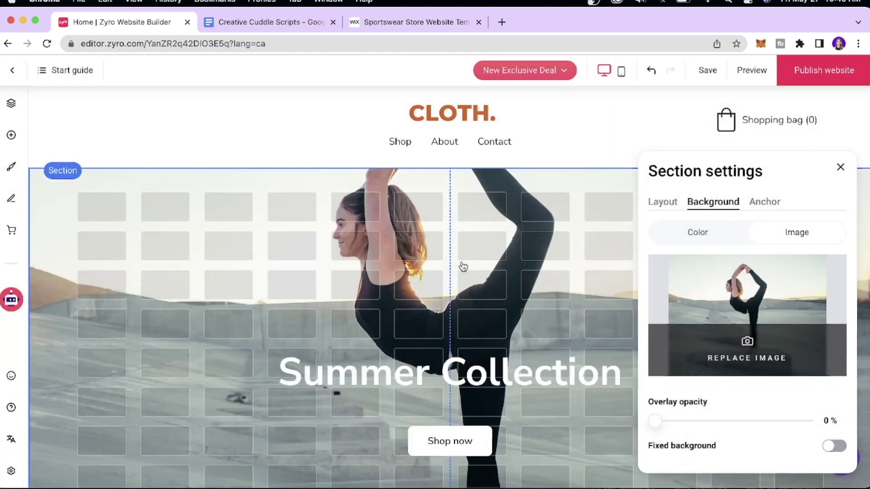
scroll(462, 266, "down", 1)
scroll(463, 267, "down", 3)
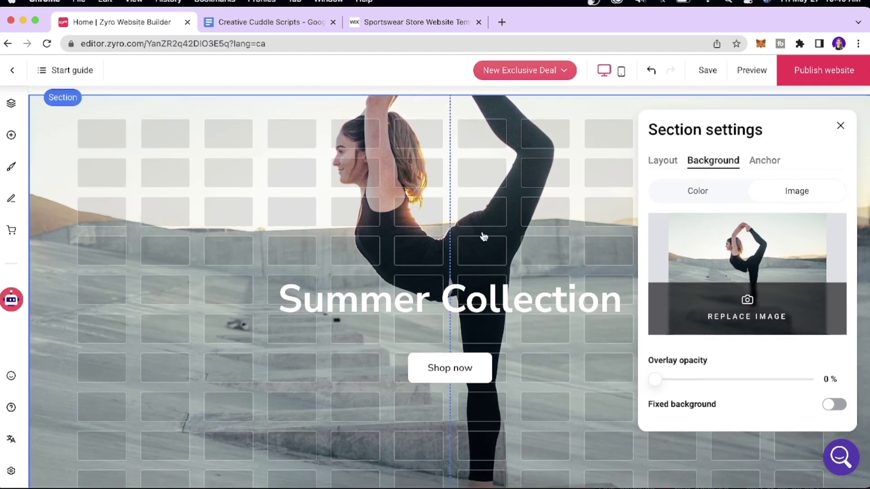
left_click(537, 295)
scroll(434, 348, "down", 1)
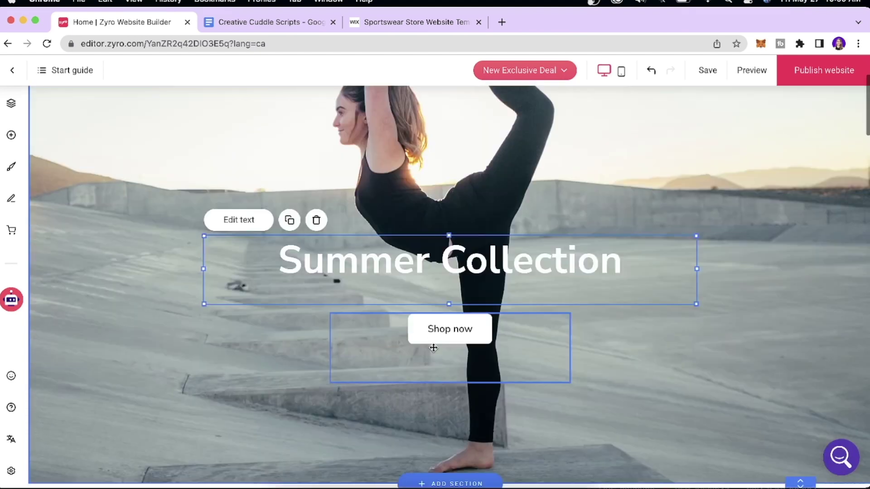
- Replace the hero heading with 'Introducing your new work-out wardrobe'
left_click(308, 254)
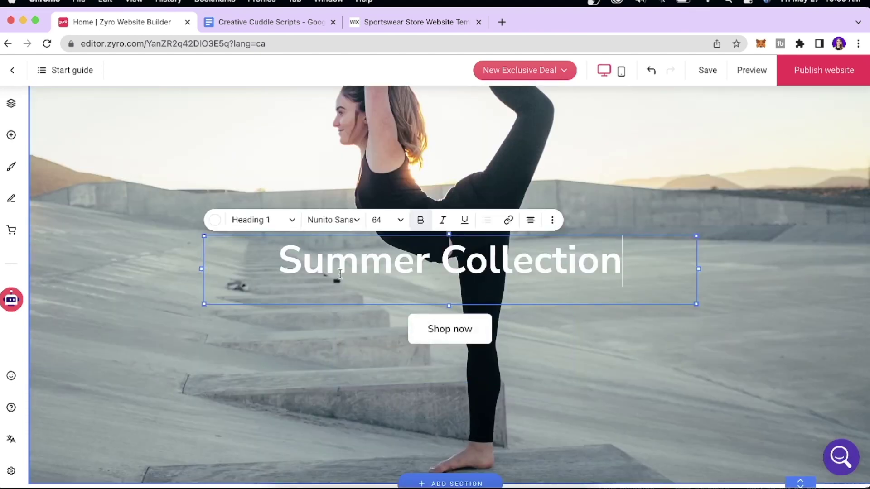
left_click_drag(623, 259, 276, 255)
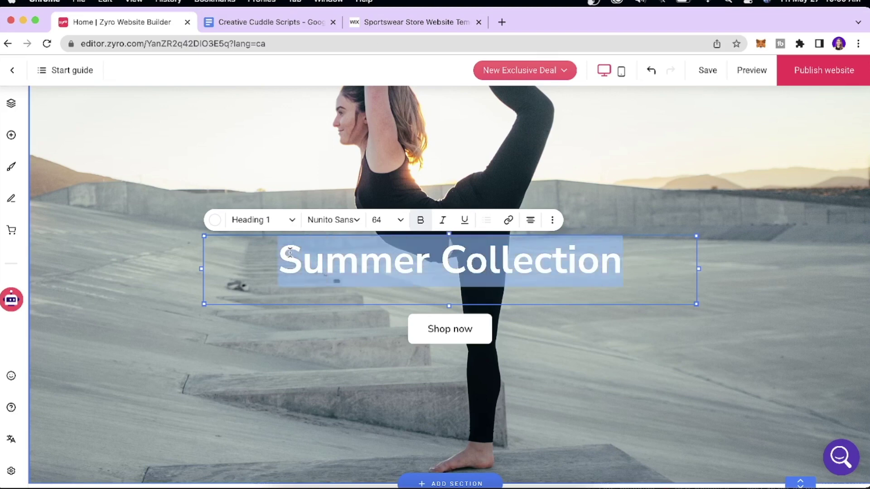
key("BackSpace")
type("Introducin")
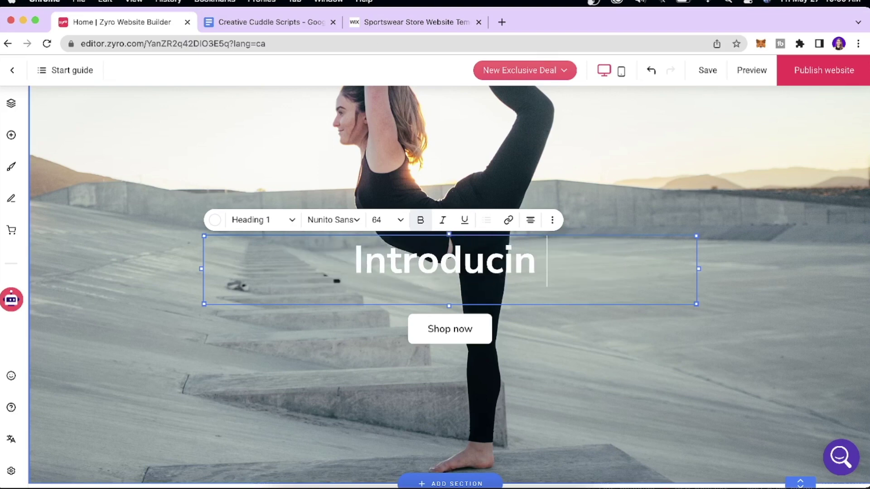
type("g your new")
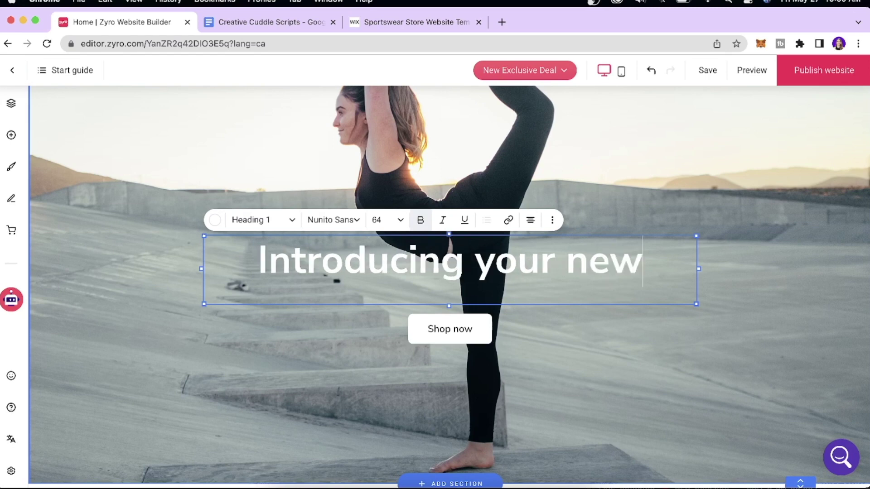
type(" work-out")
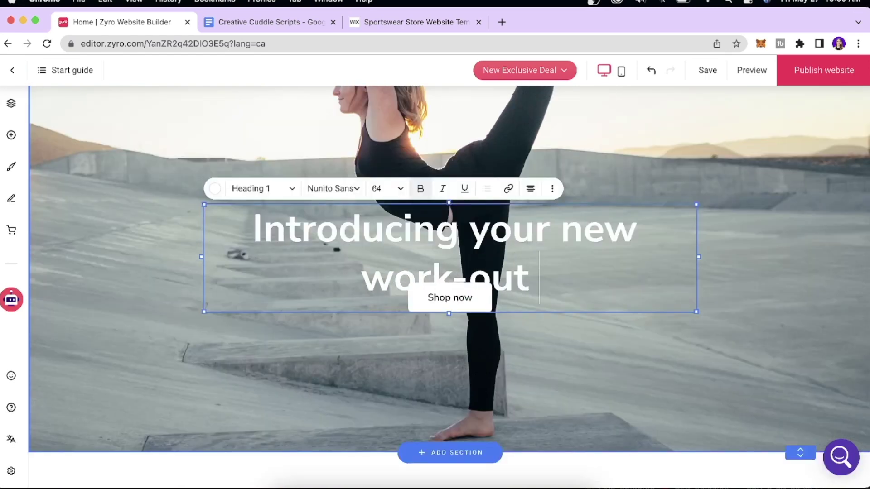
type(" wardrobe")
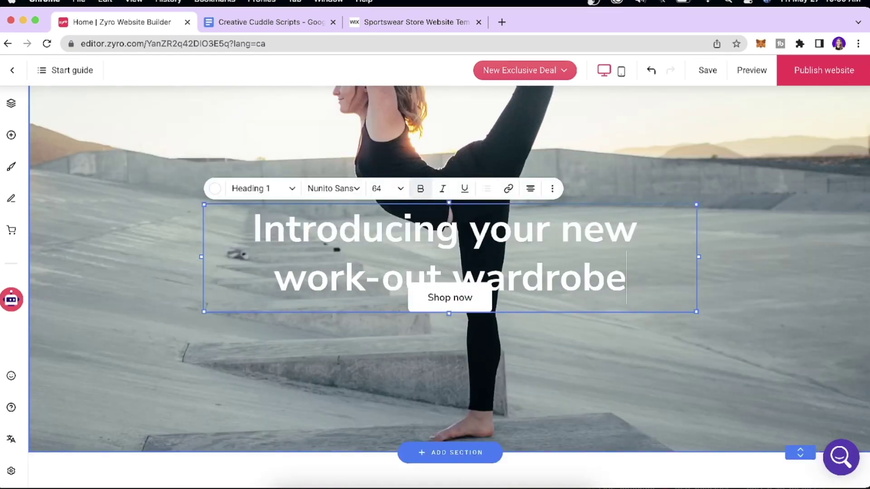
- Narrow the heading box so the text wraps and move Shop now below it
left_click_drag(204, 230, 204, 230)
left_click_drag(826, 256, 765, 258)
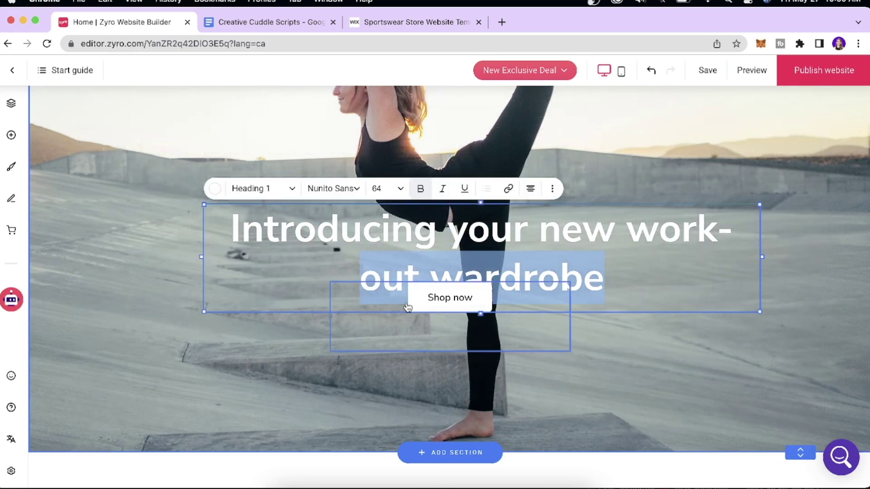
left_click_drag(447, 305, 446, 343)
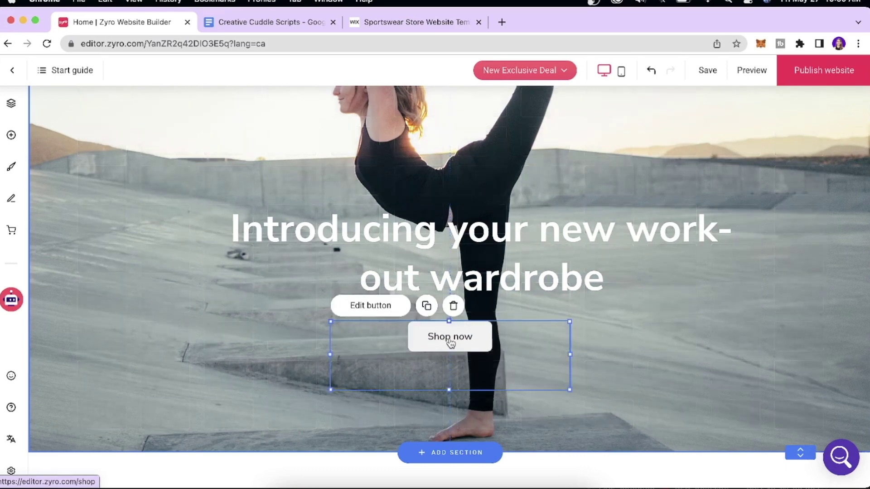
left_click(472, 246)
- Set the hero heading to Open Sans Medium at size 60, keeping it bold
left_click(235, 190)
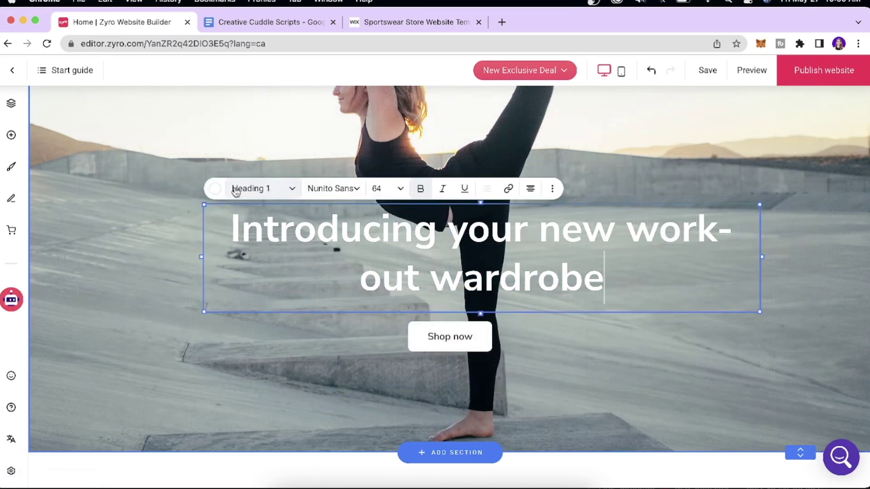
left_click(336, 189)
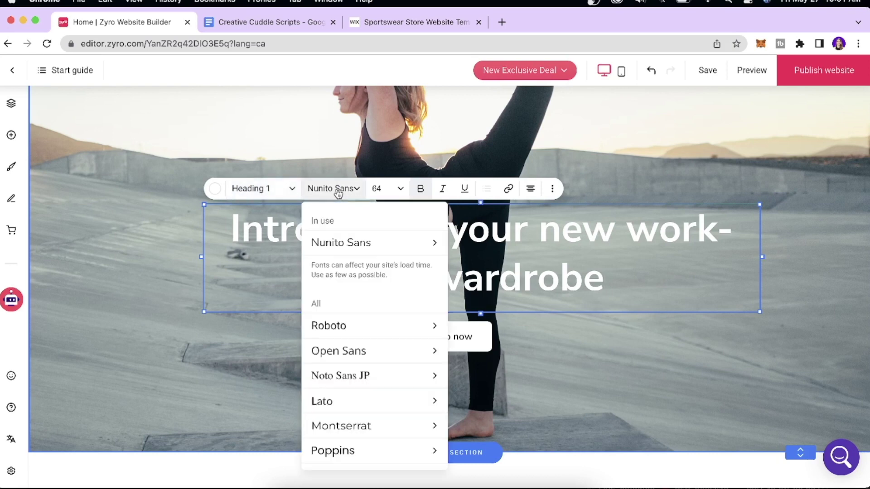
mouse_move(393, 379)
mouse_move(388, 353)
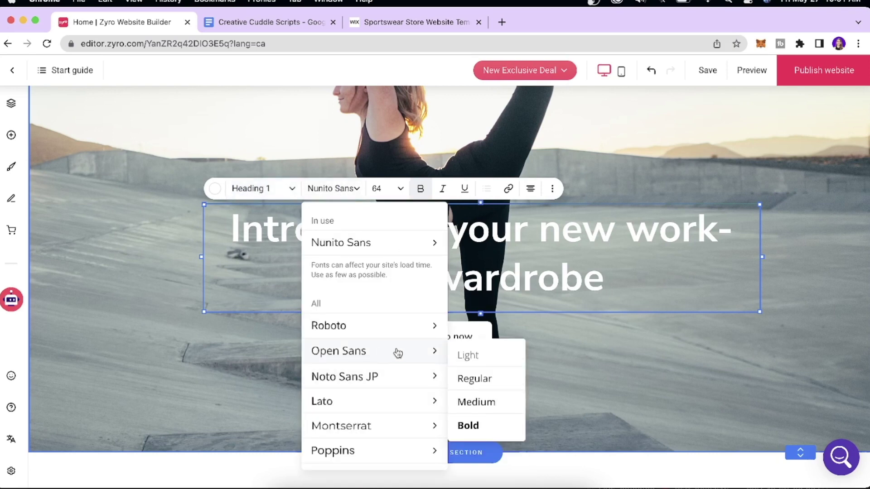
left_click(486, 405)
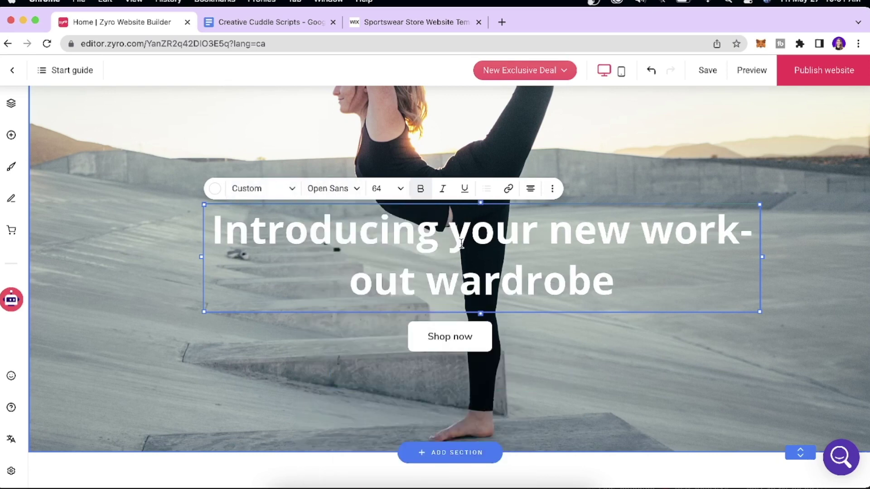
left_click(381, 188)
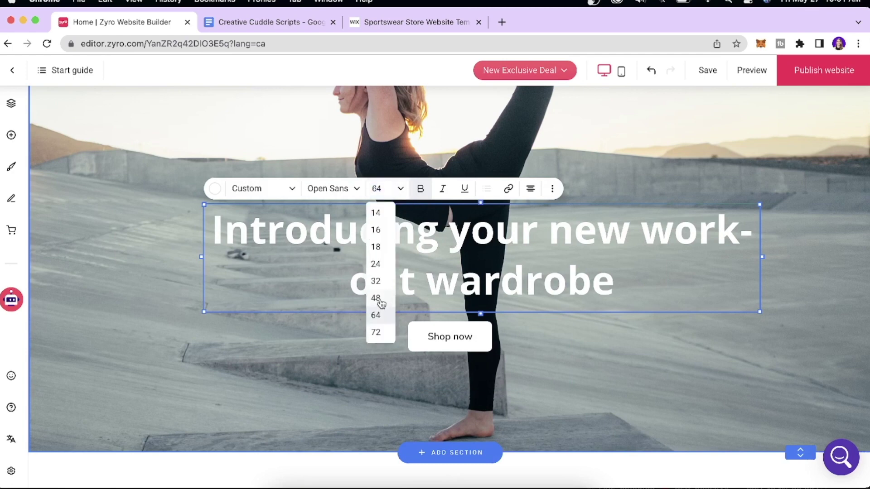
left_click(385, 189)
type("6")
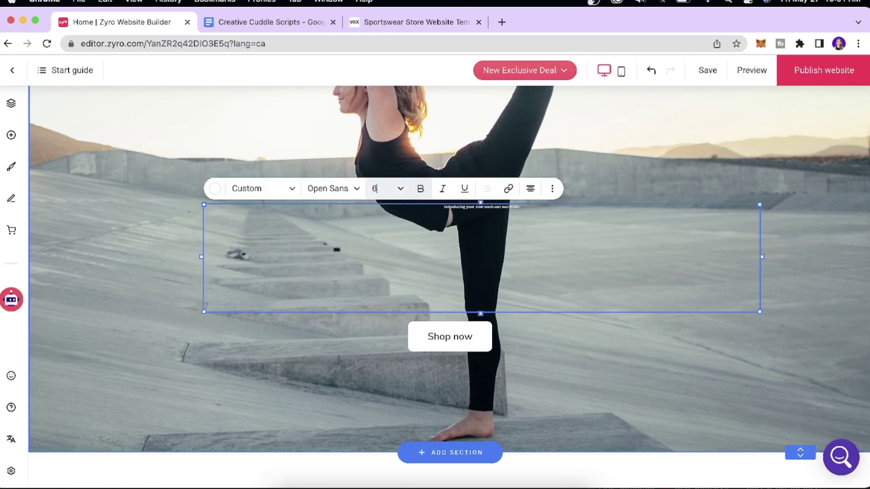
type("0")
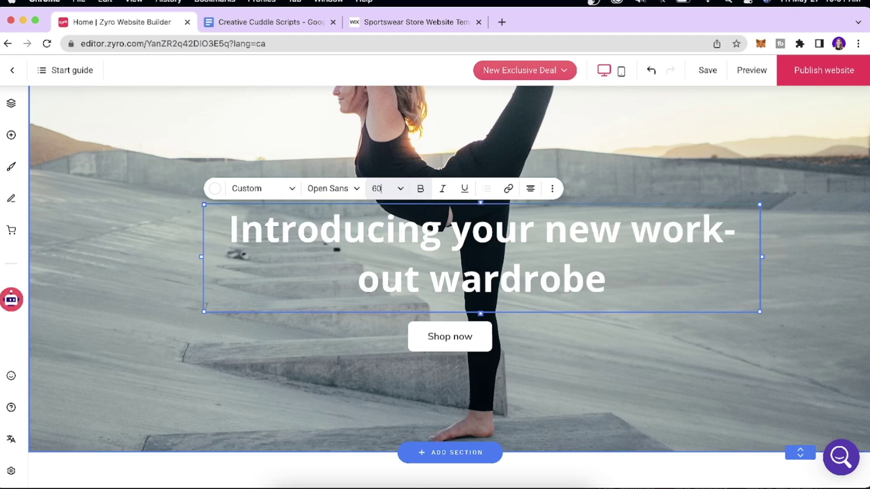
left_click_drag(605, 284, 210, 229)
left_click(422, 189)
left_click(423, 190)
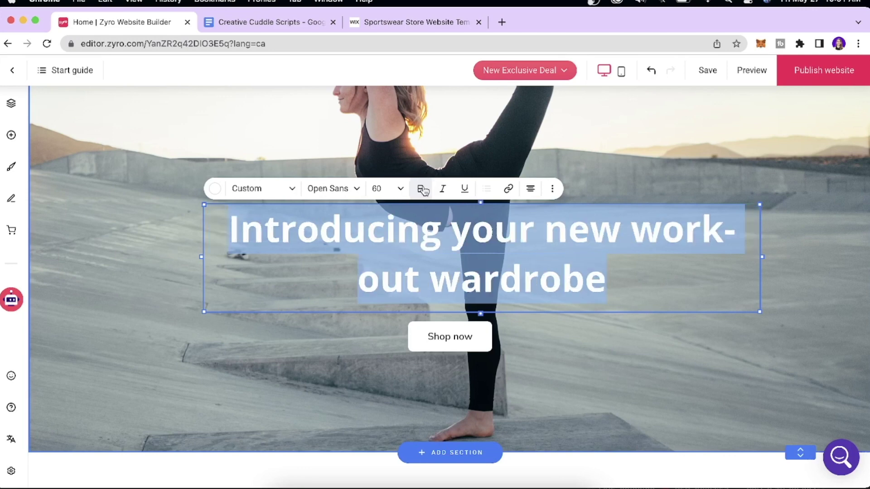
left_click(506, 191)
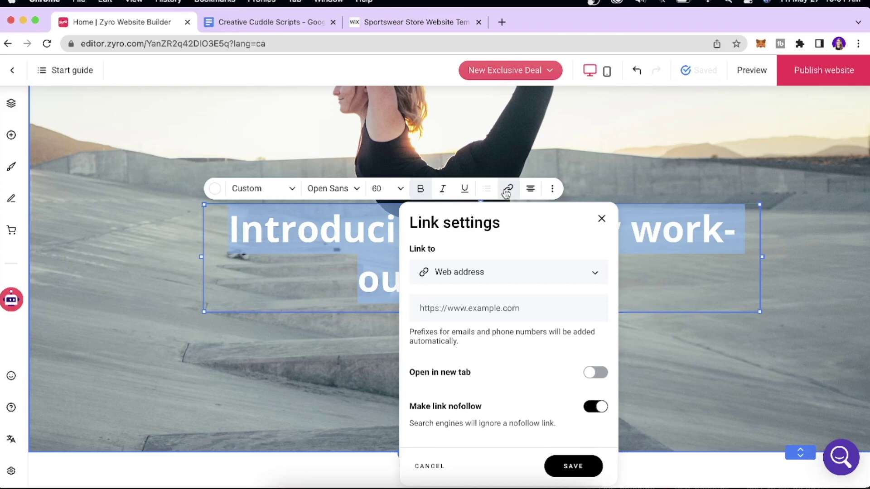
left_click(471, 308)
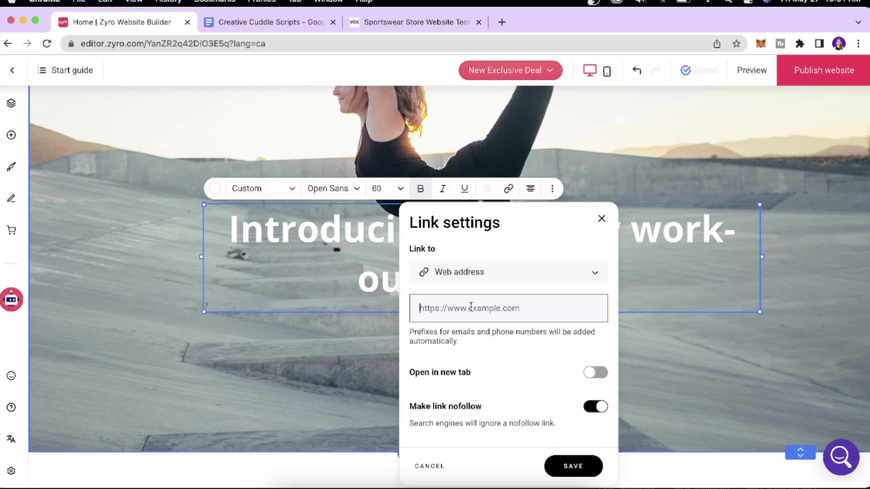
type("www.youtube.com")
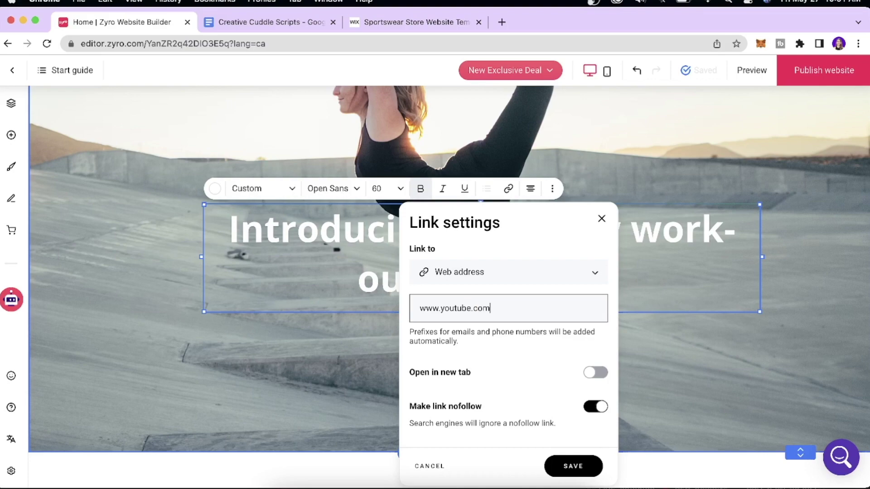
left_click(573, 465)
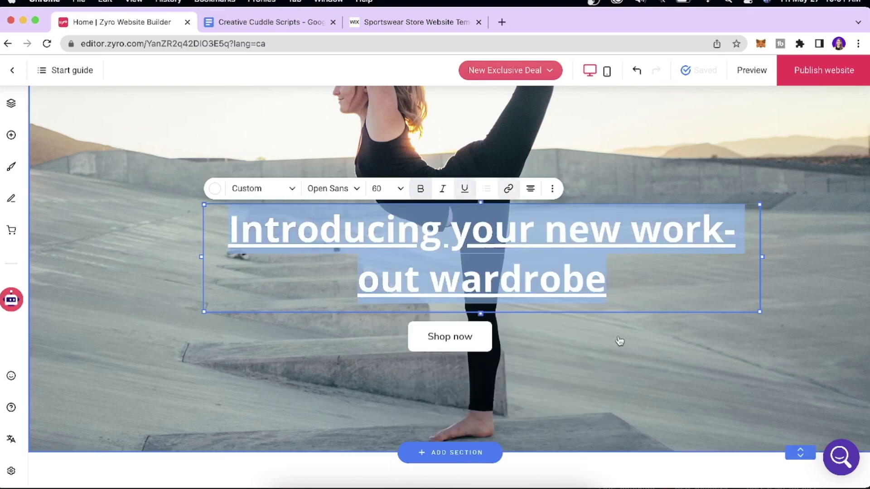
left_click(458, 346)
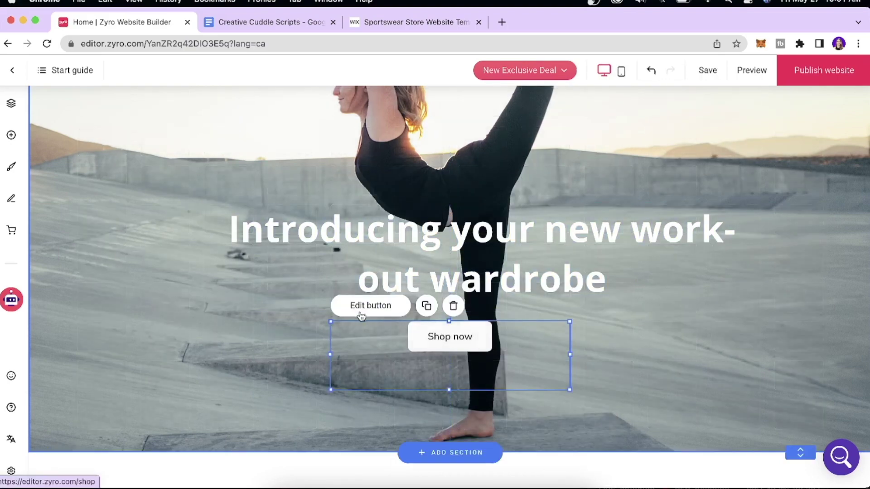
- Relabel the hero button 'Buy Now' and link it to the Shop page (/shop)
left_click(373, 310)
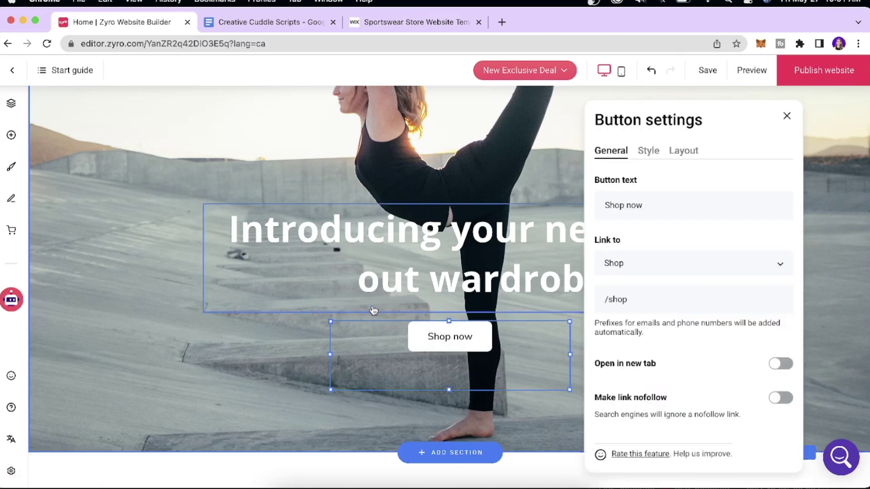
left_click(658, 206)
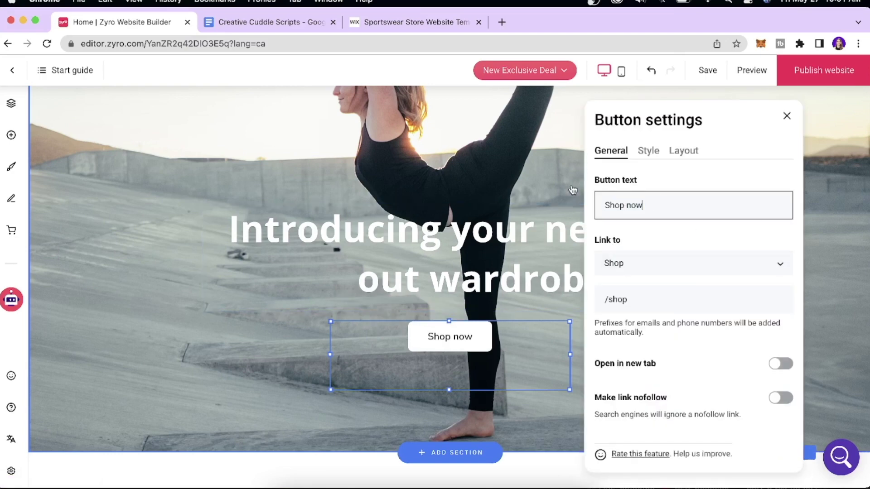
key("BackSpace")
key("BackSpace")
key("BackSpace")
key("BackSpace")
key("BackSpace")
key("BackSpace")
key("BackSpace")
key("BackSpace")
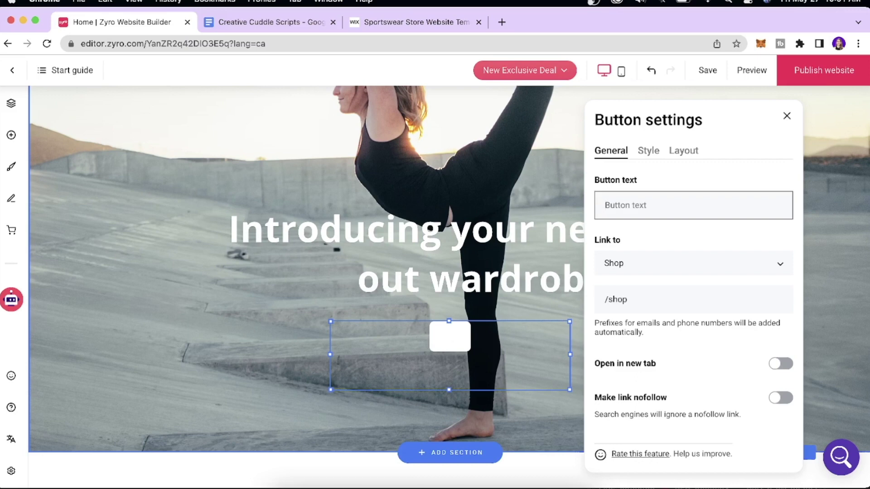
type("Buy Now")
left_click(659, 263)
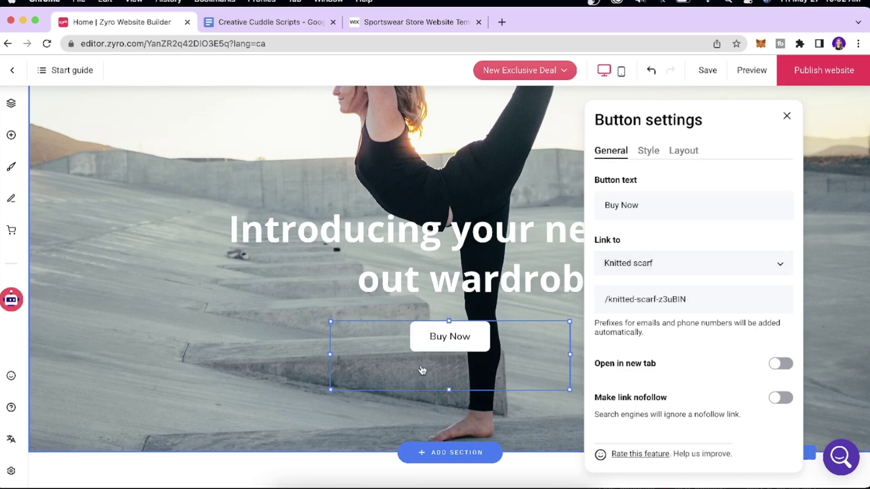
left_click(636, 264)
scroll(660, 352, "down", 3)
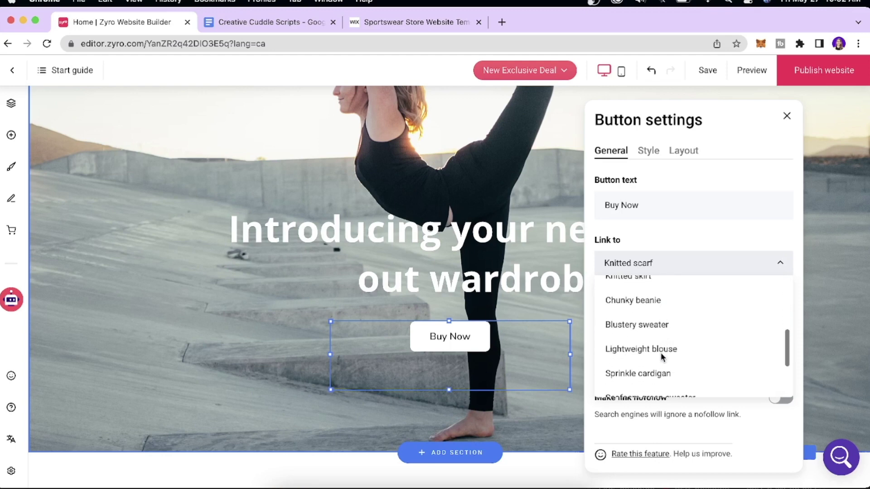
scroll(660, 353, "down", 2)
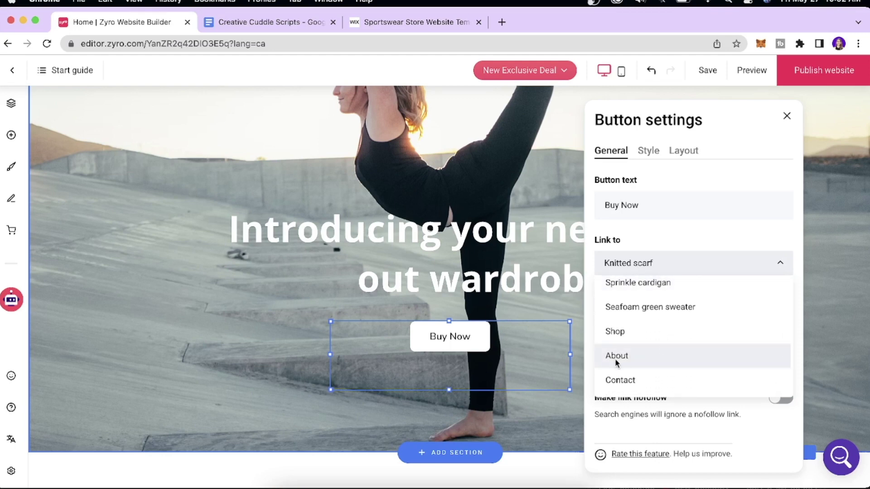
left_click(622, 335)
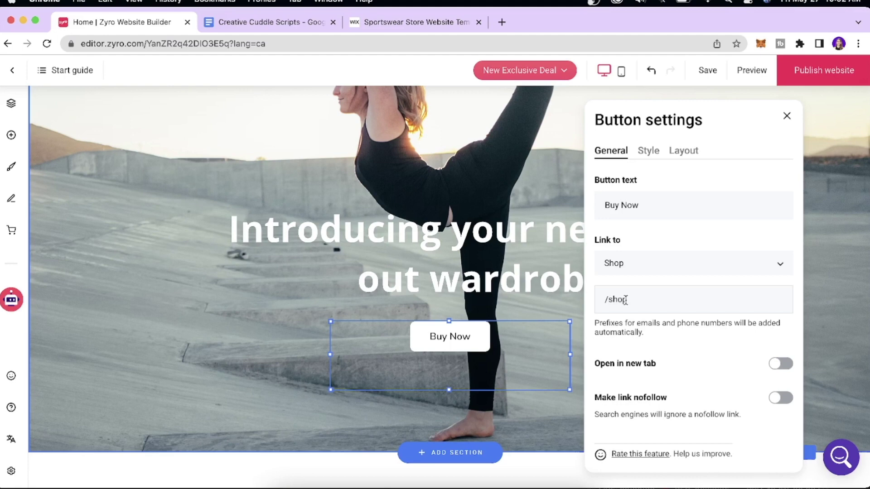
scroll(465, 225, "down", 5)
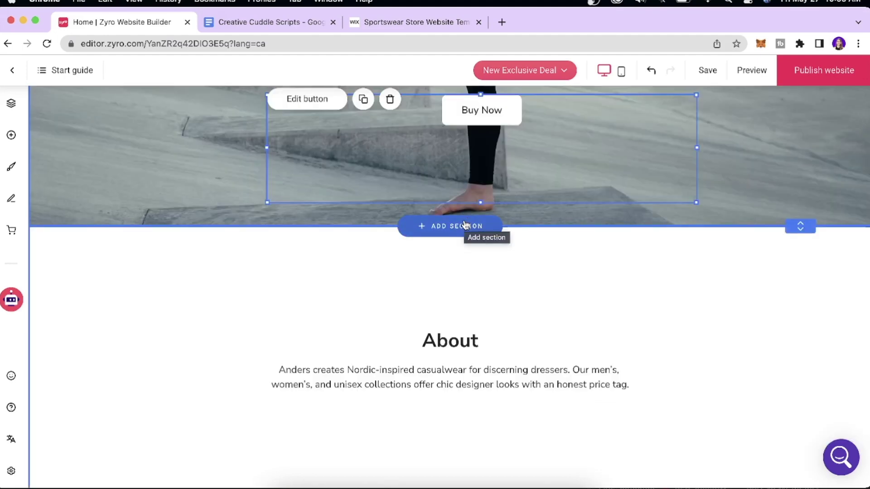
- Add the white 'Quality, not quantity' About section below the hero
left_click(465, 225)
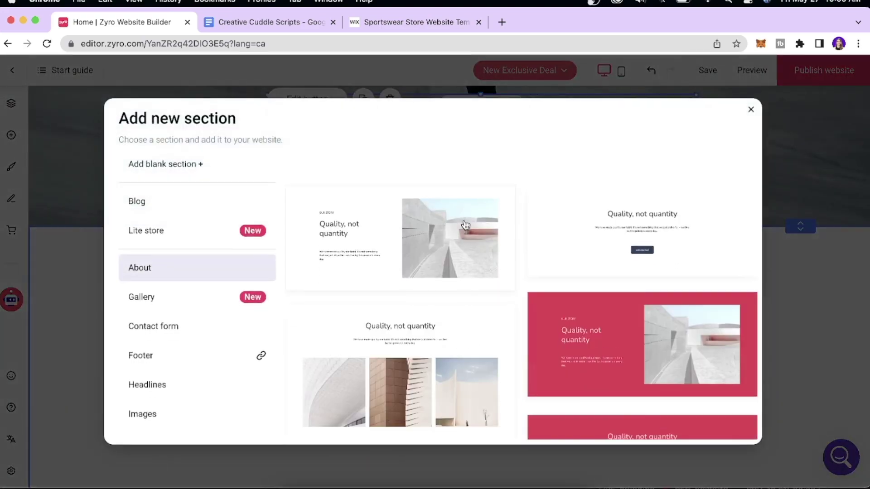
scroll(171, 191, "down", 2)
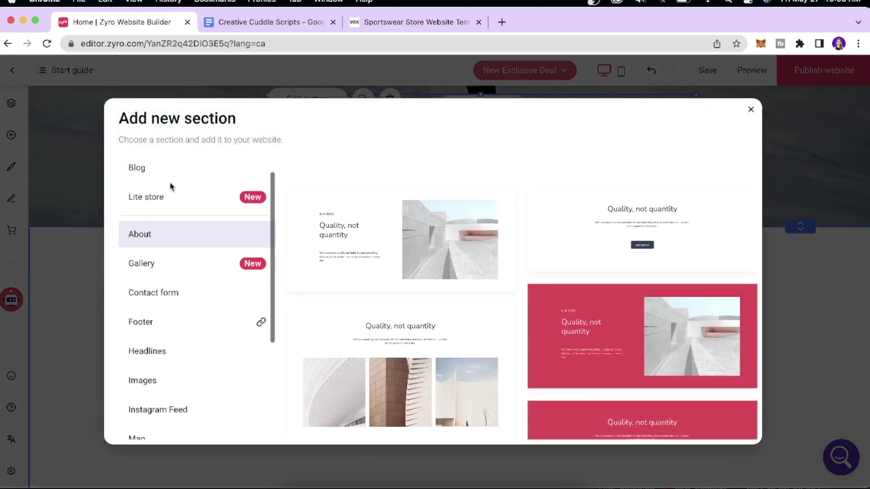
scroll(385, 276, "down", 5)
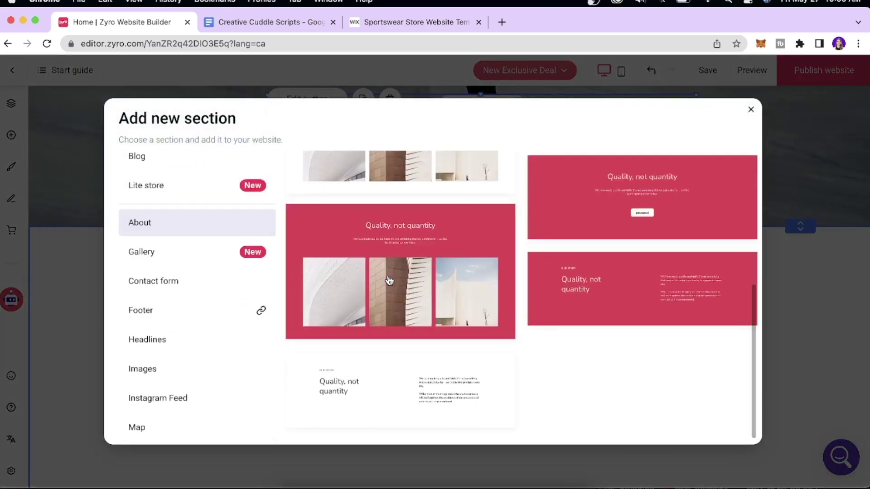
scroll(388, 278, "up", 5)
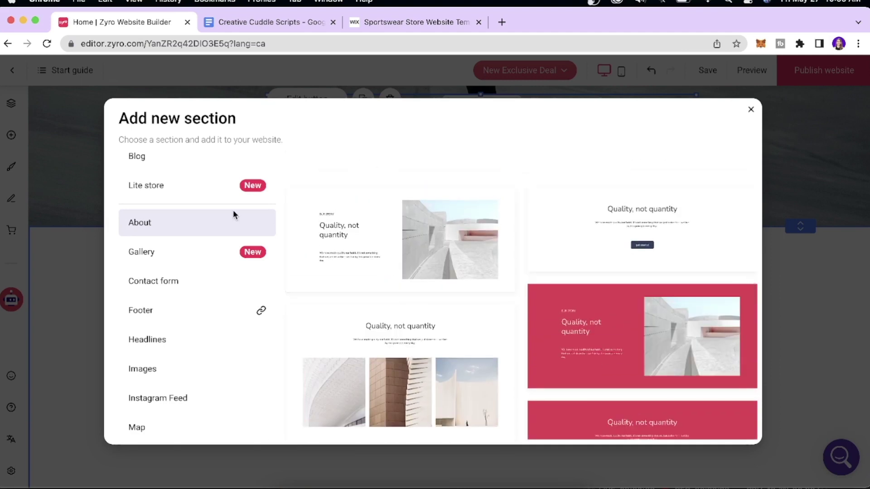
left_click(396, 239)
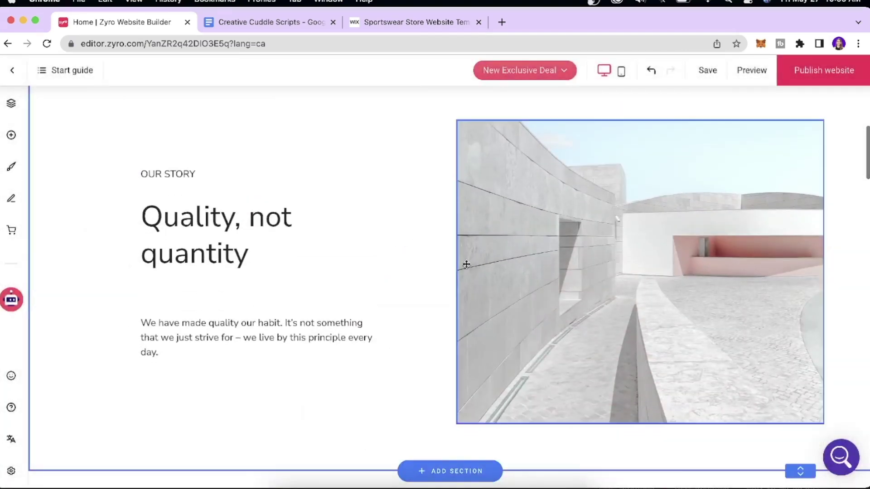
- Shrink the section's building photo using its corner handle
left_click(230, 262)
left_click(747, 265)
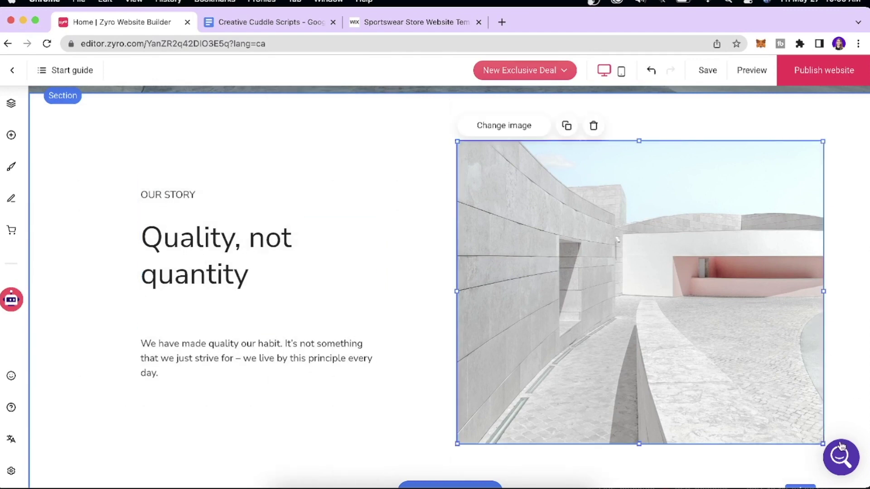
left_click_drag(823, 445, 626, 306)
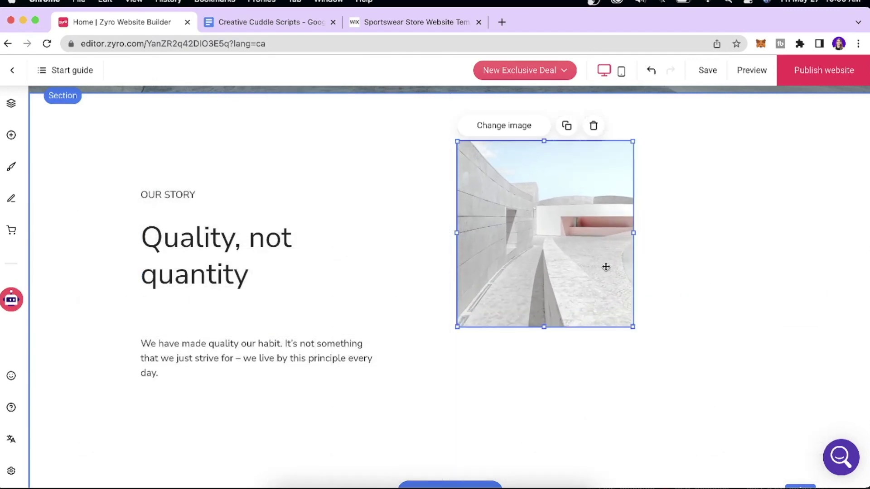
scroll(381, 282, "down", 10)
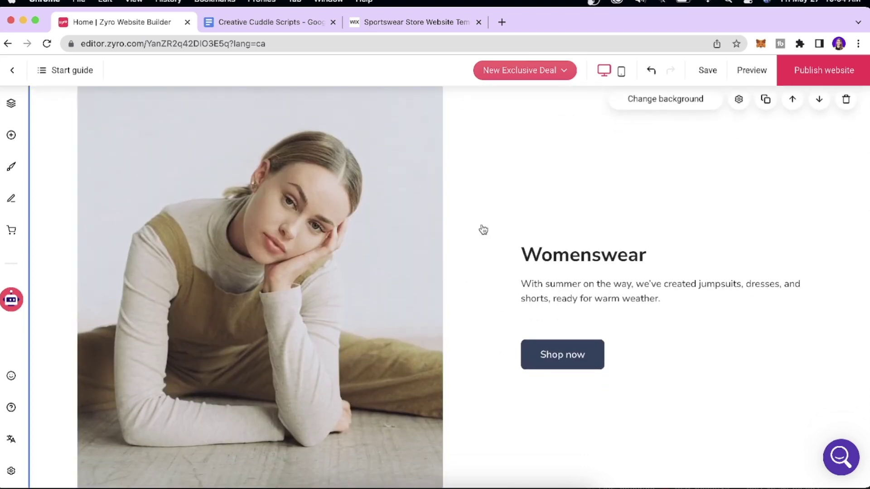
- Replace the Womenswear photo with the menImg picture from the media library
left_click(425, 324)
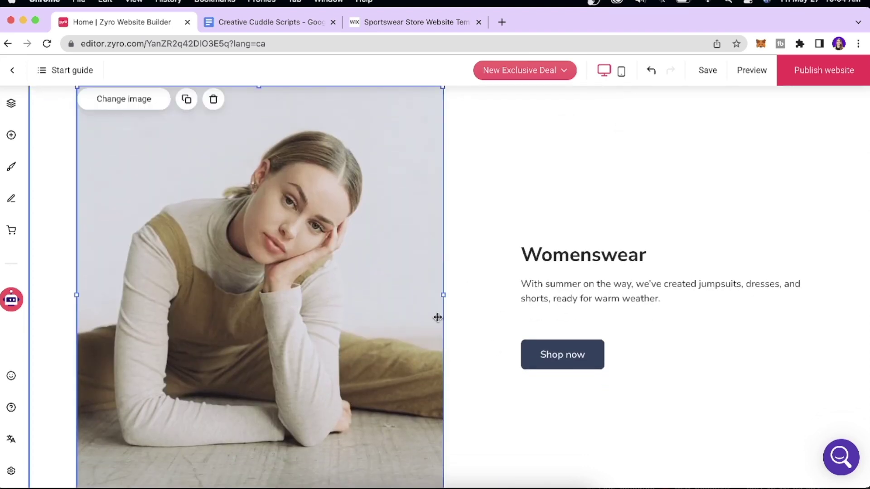
left_click(146, 107)
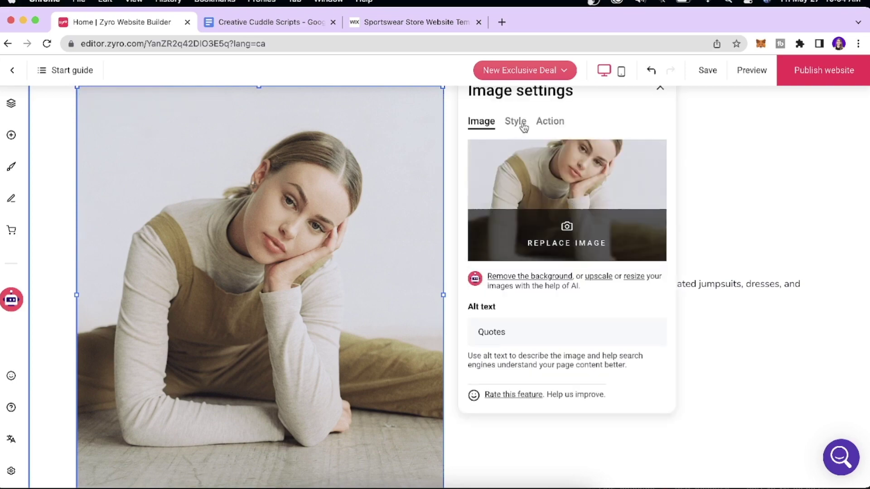
left_click(550, 244)
scroll(426, 358, "down", 1)
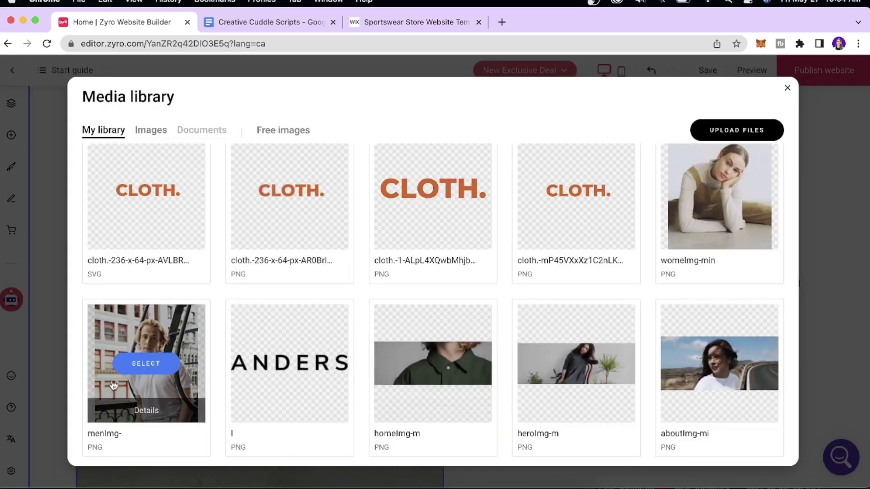
left_click(146, 362)
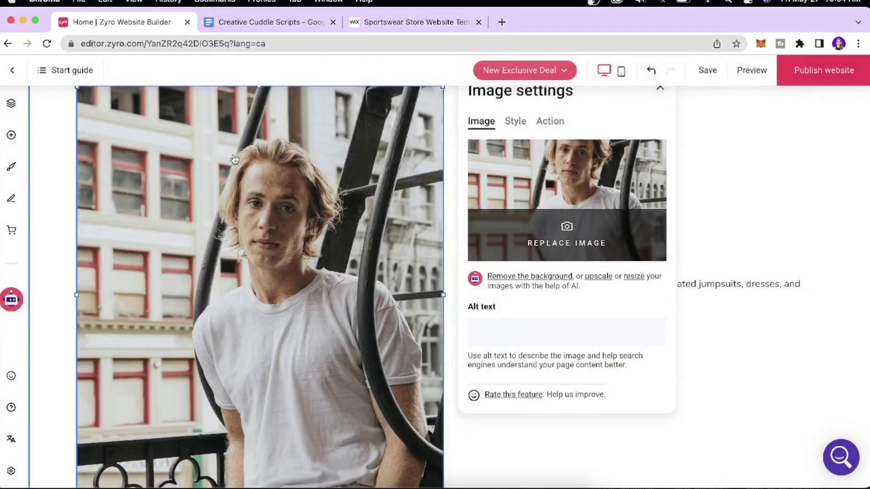
left_click(747, 230)
- Retitle the Womenswear heading to 'Menswear Collection 2022' and bring up new-section choices
left_click(600, 267)
left_click(643, 263)
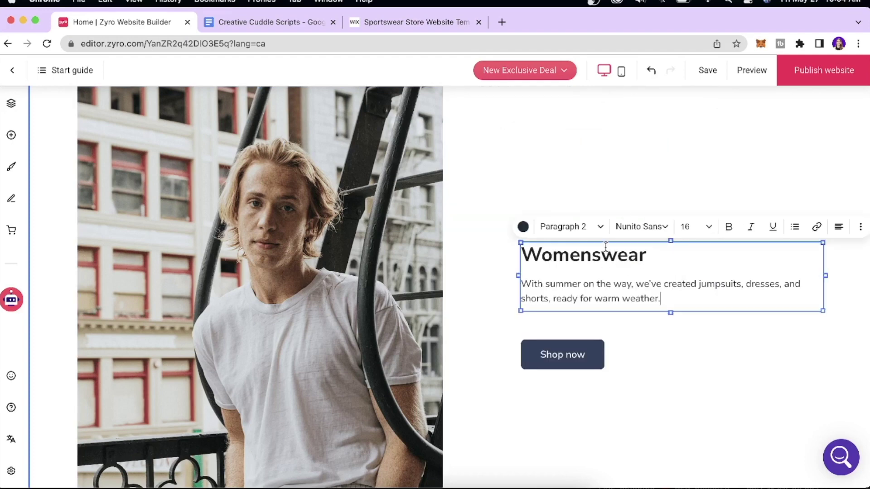
left_click_drag(649, 252, 529, 252)
type("Men")
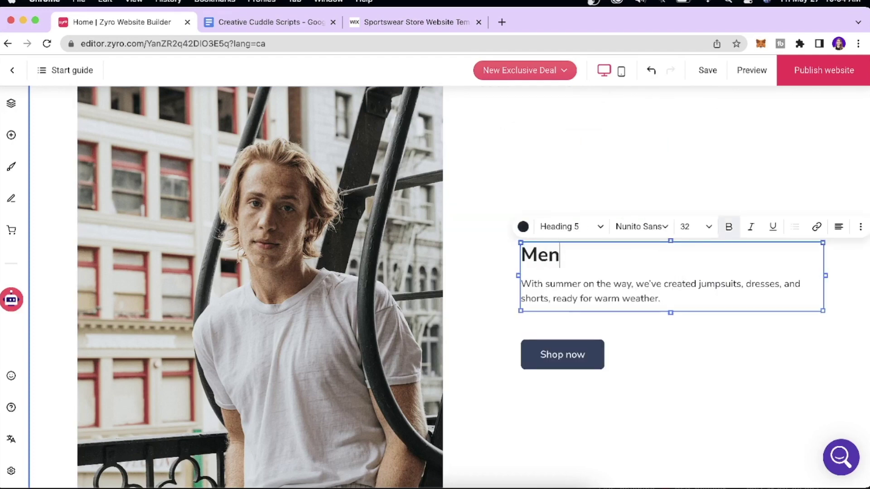
type("swear C")
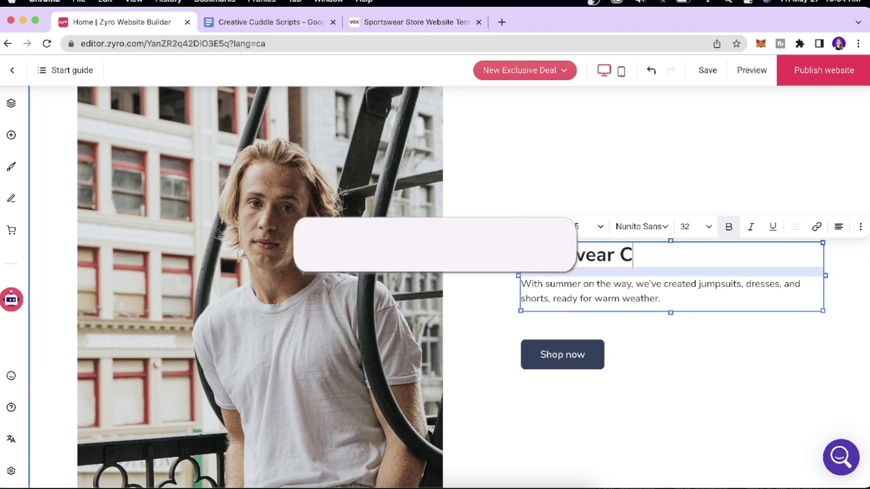
type("ollection 2022")
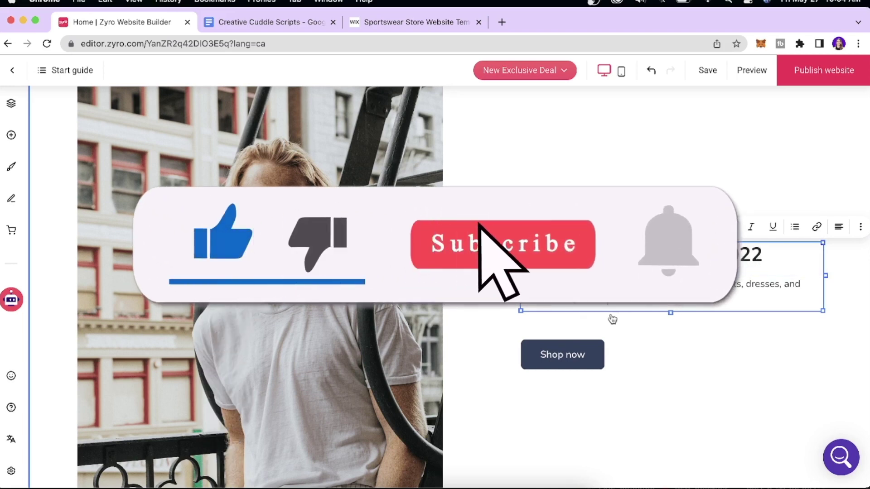
left_click(583, 363)
scroll(583, 364, "down", 4)
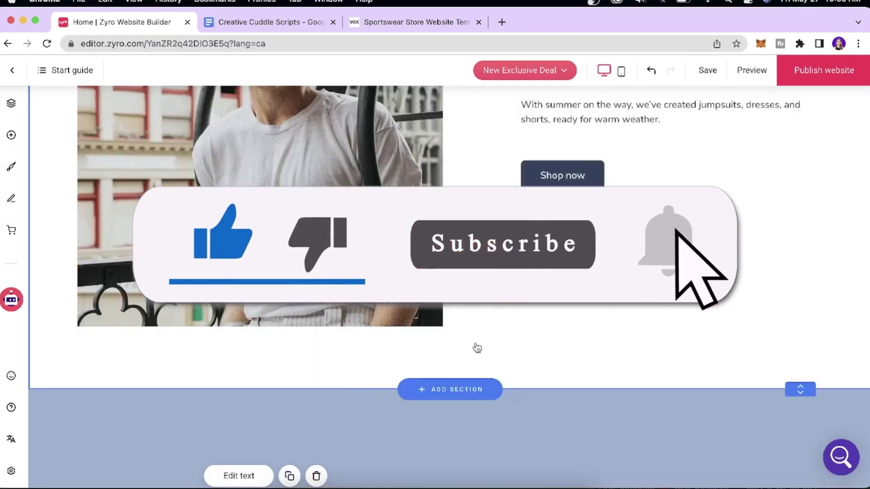
left_click(445, 390)
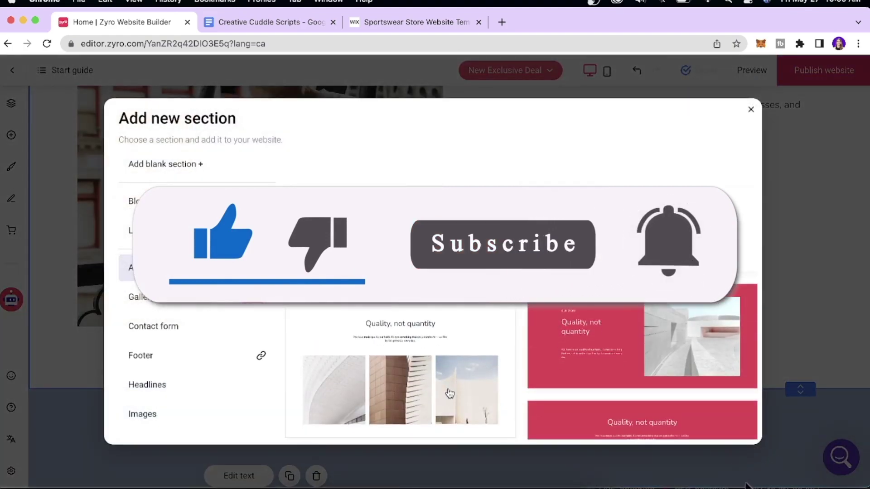
- Add the single-product Sprinkle cardigan layout from the Lite store sections
left_click(227, 228)
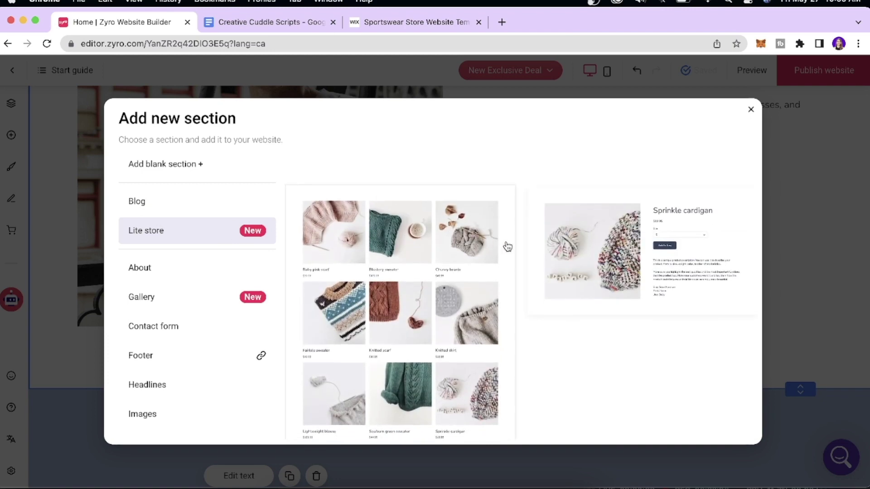
left_click(602, 245)
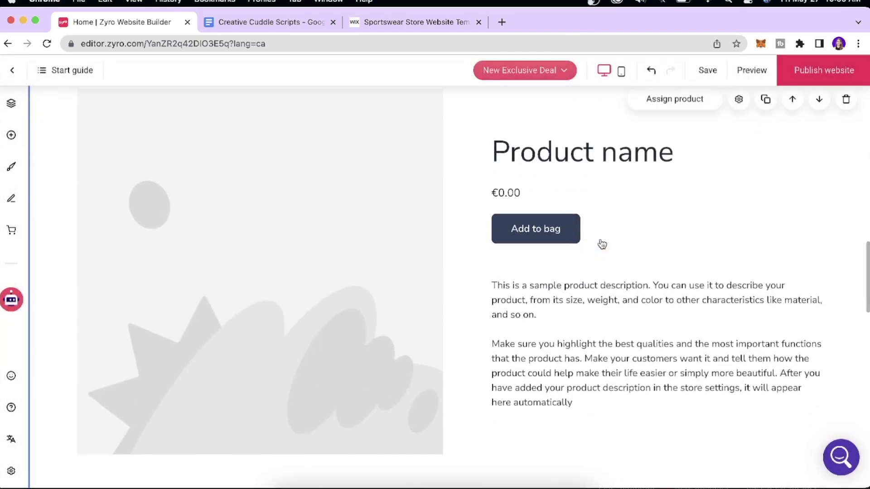
scroll(634, 226, "up", 1)
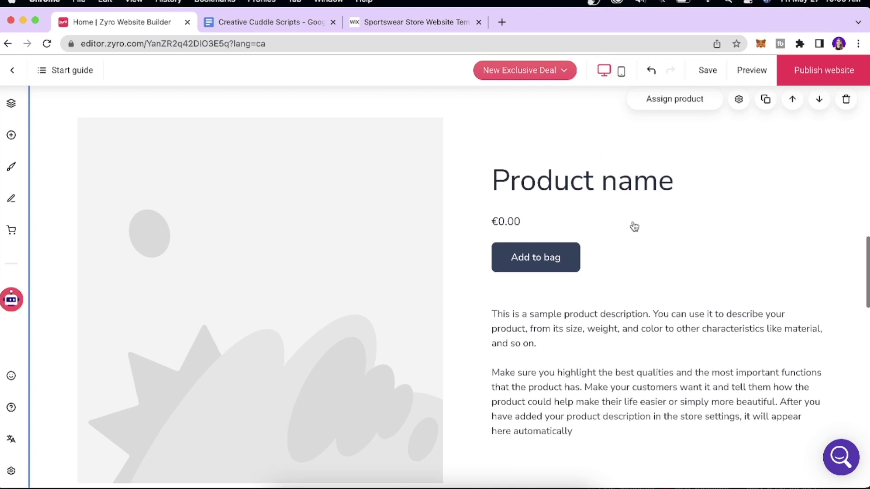
scroll(653, 217, "up", 1)
- Assign the Chunky beanie product to the new product section
left_click(677, 116)
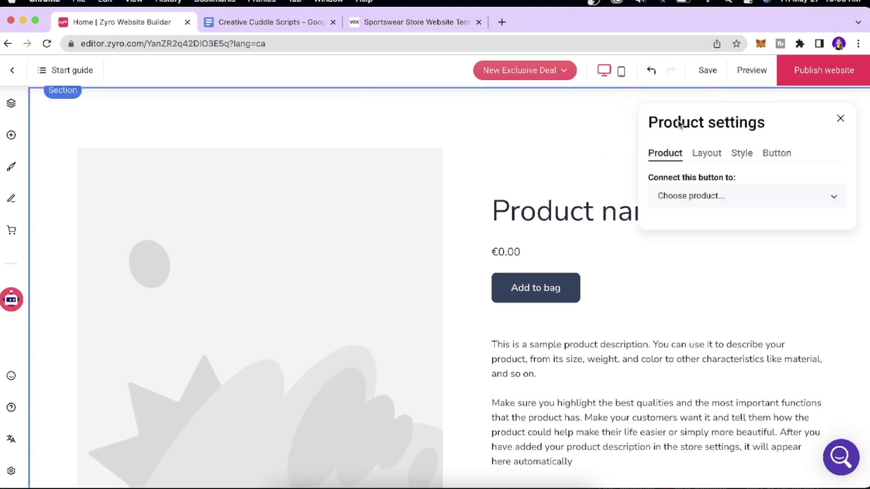
left_click(716, 192)
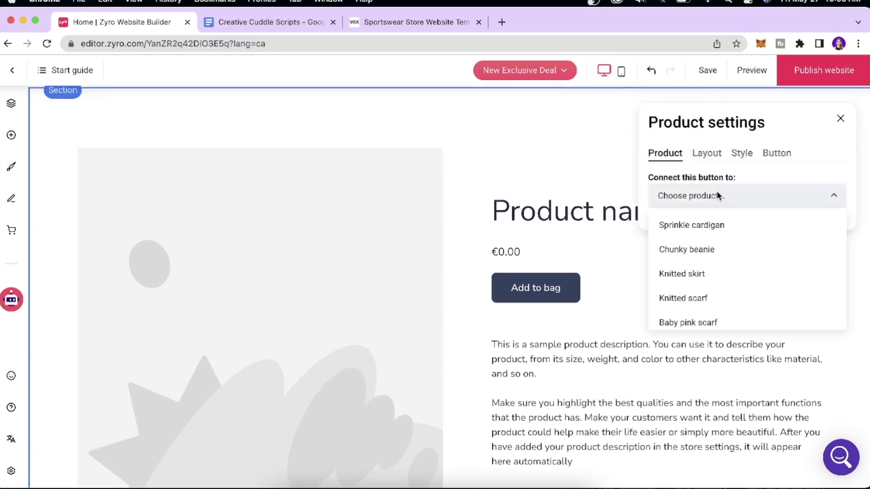
left_click(711, 249)
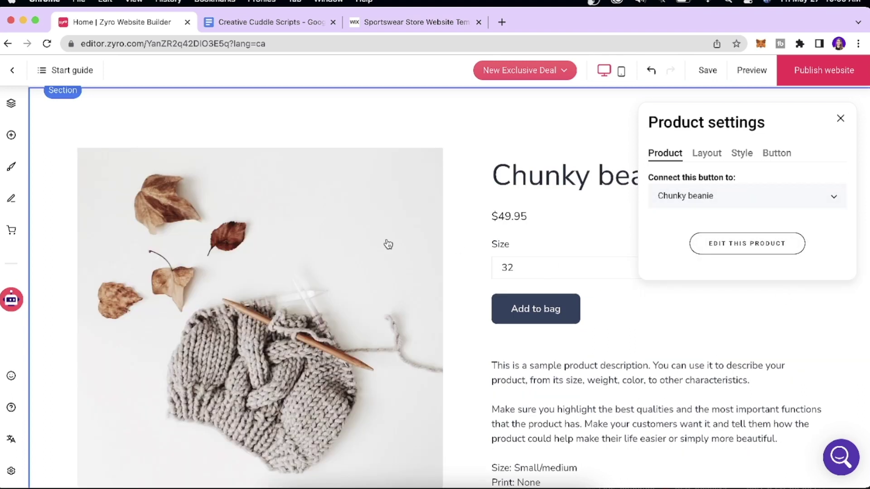
scroll(333, 253, "down", 2)
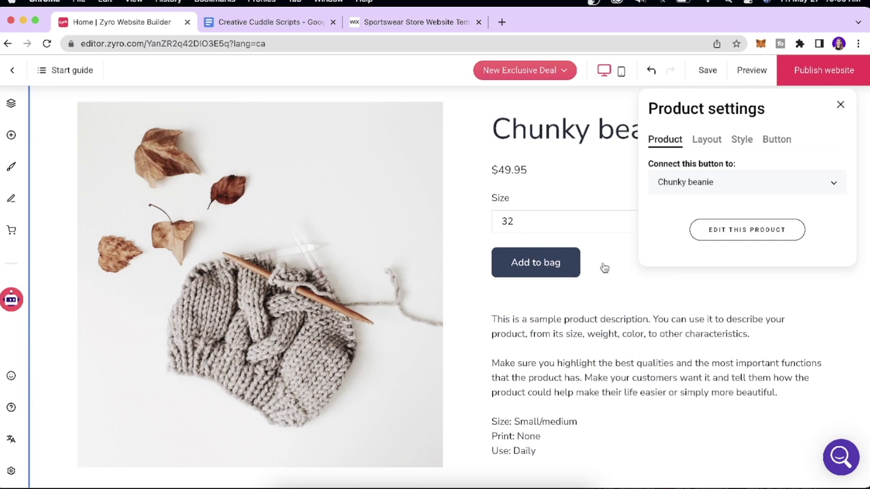
- Name the store 'Cloth', set its country to Canada, and finish store setup
left_click(789, 233)
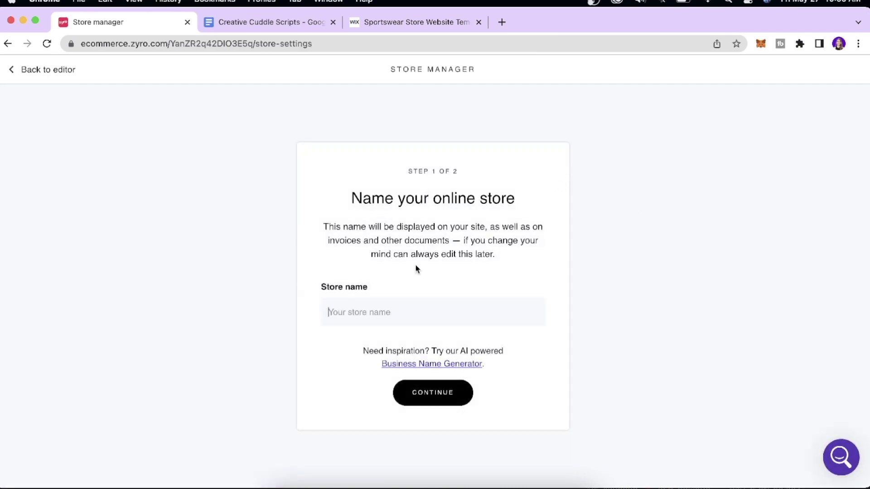
type("Cloth.")
left_click(439, 402)
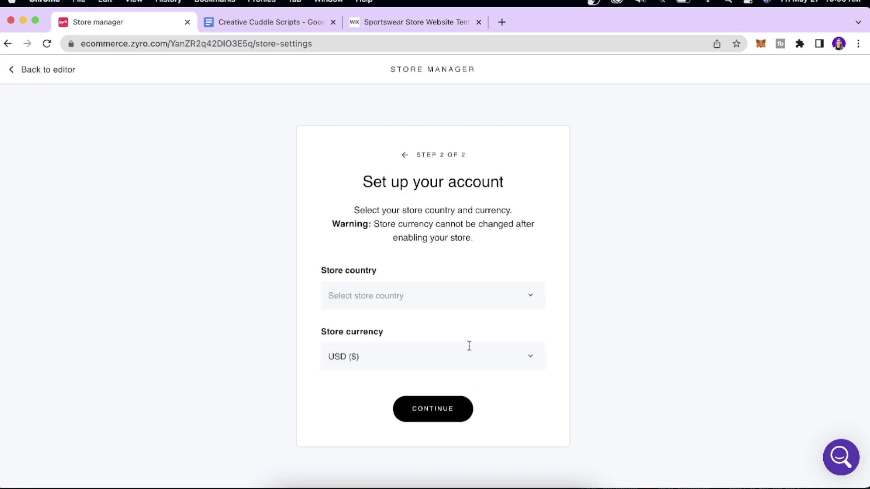
left_click(451, 300)
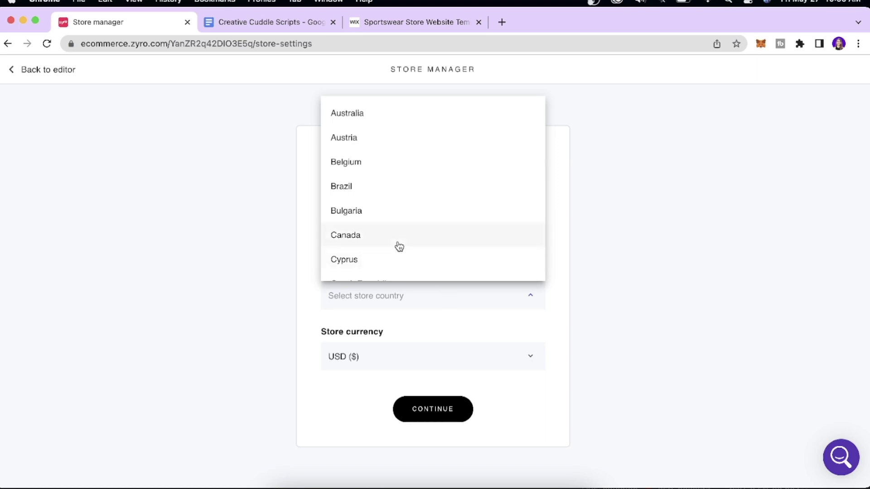
left_click(375, 241)
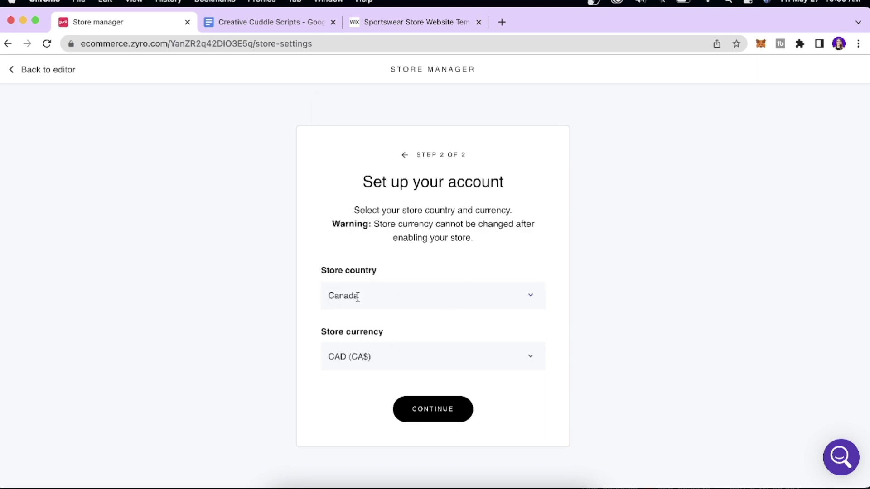
left_click(442, 406)
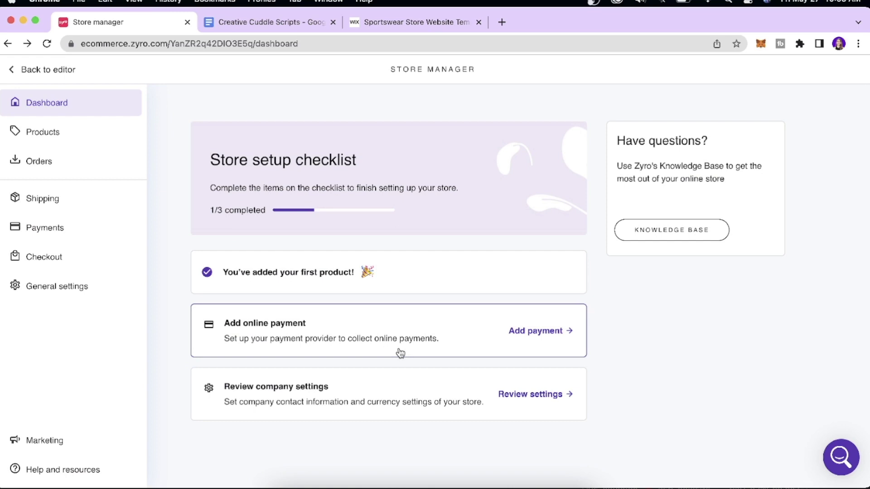
- Create a new product and upload the sports tank top photo as its image
left_click(95, 134)
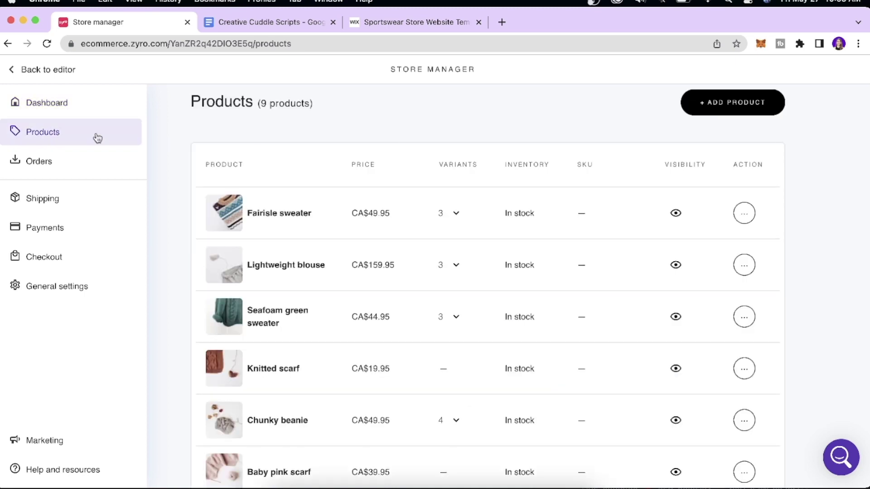
scroll(236, 133, "down", 1)
scroll(235, 134, "down", 2)
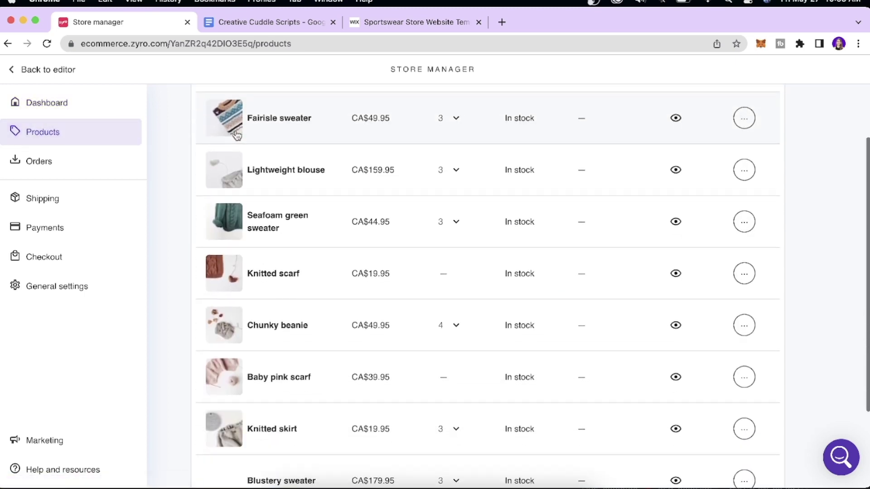
scroll(290, 100, "up", 3)
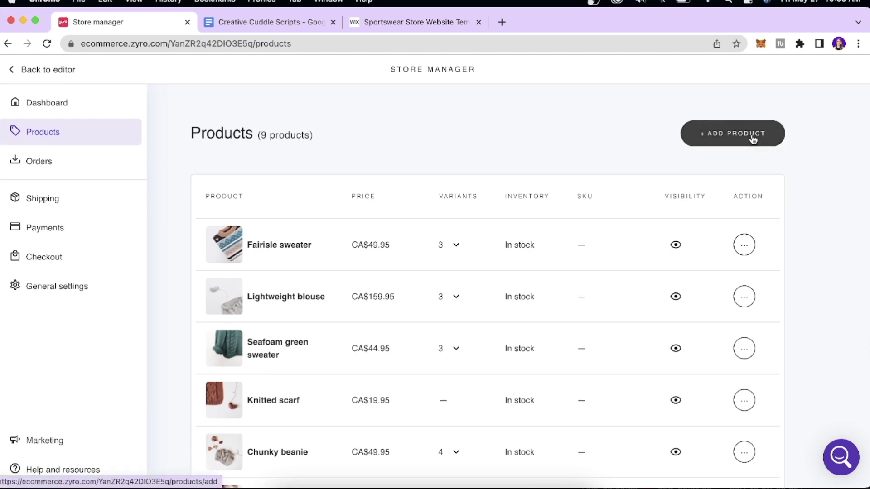
left_click(751, 139)
left_click_drag(66, 469, 336, 214)
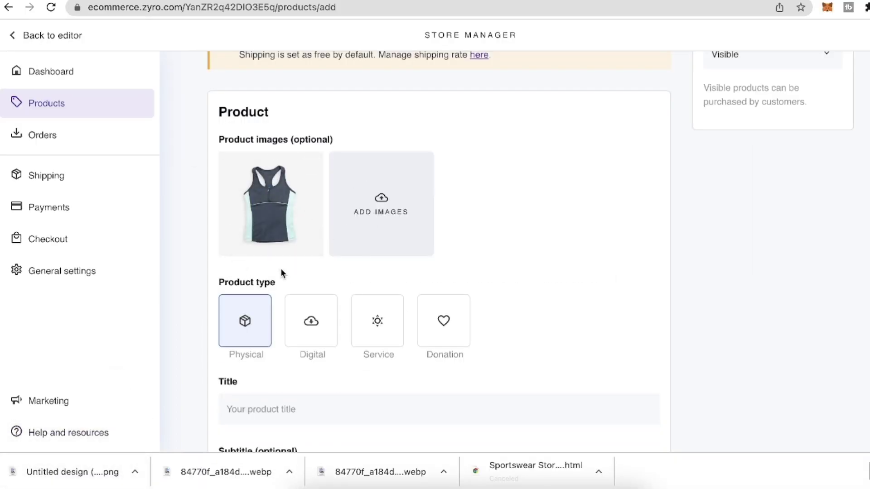
scroll(237, 219, "down", 1)
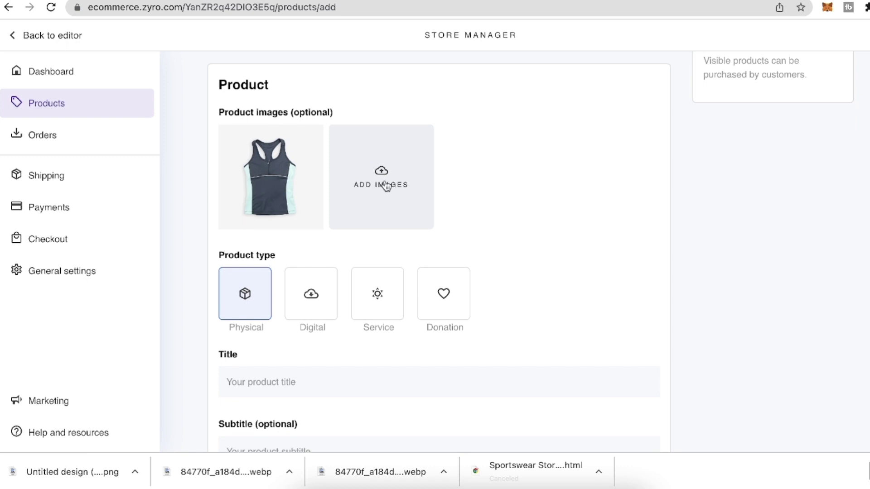
scroll(385, 186, "down", 2)
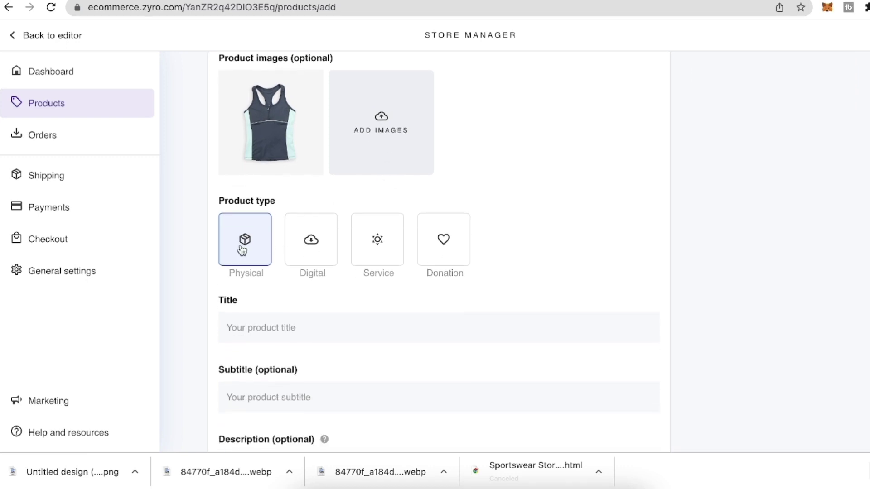
scroll(263, 267, "down", 1)
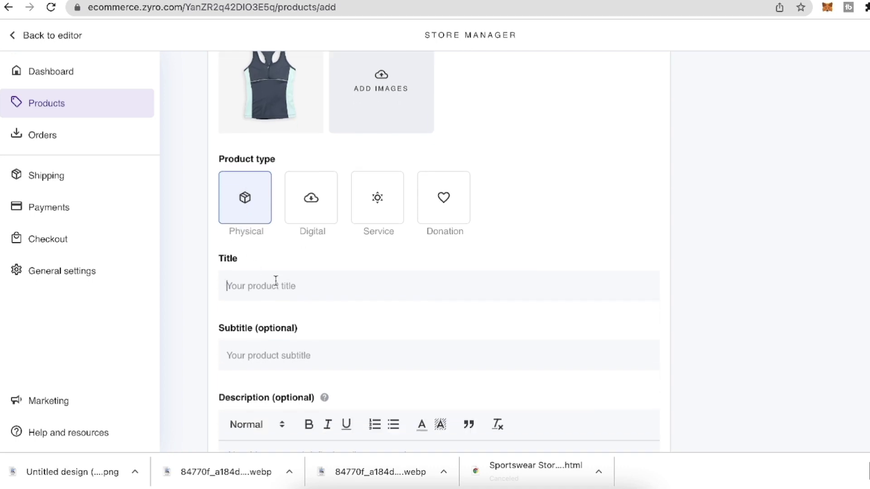
- Fill in the Work-out Top title and subtitle, and format the description as bold Heading 3
left_click(276, 281)
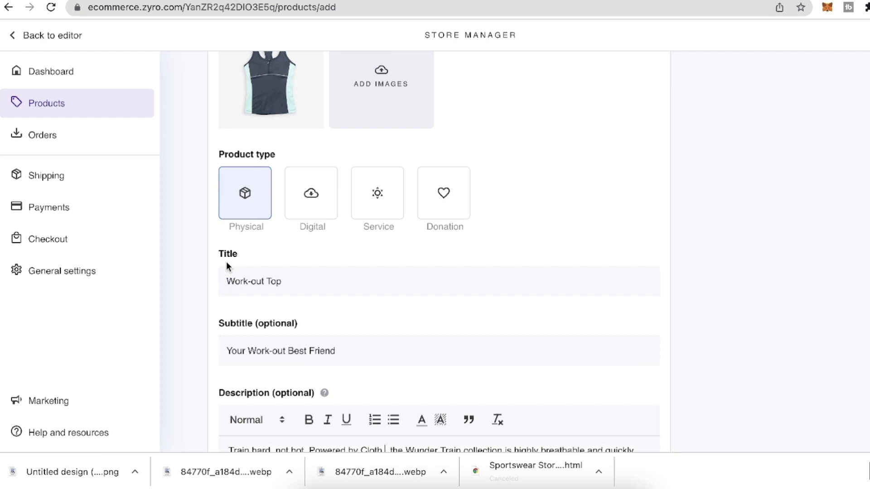
scroll(227, 264, "down", 3)
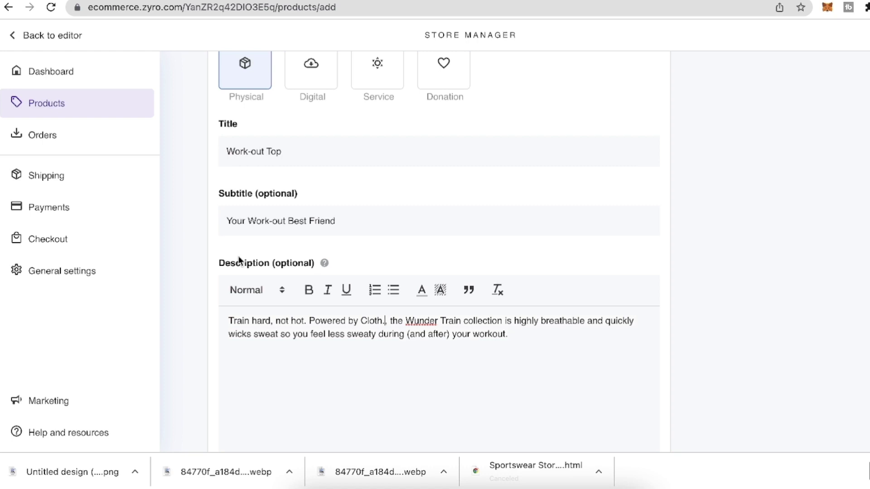
scroll(239, 260, "down", 2)
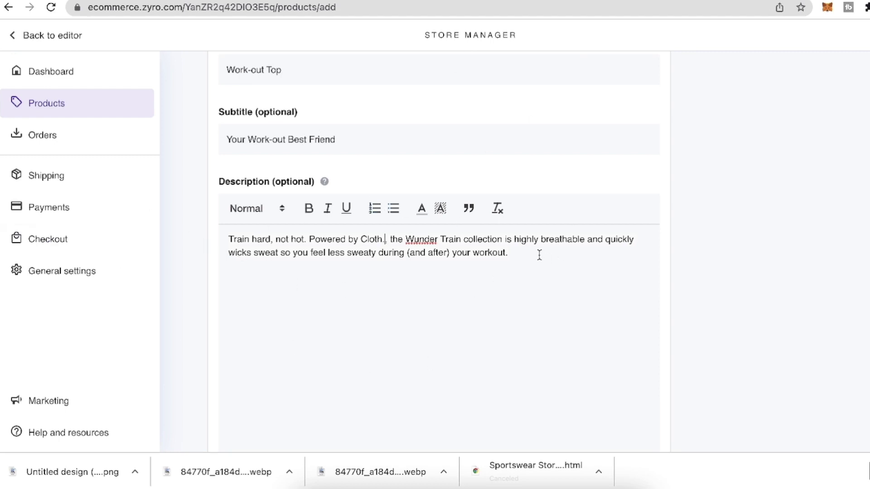
left_click_drag(539, 253, 537, 221)
left_click(309, 209)
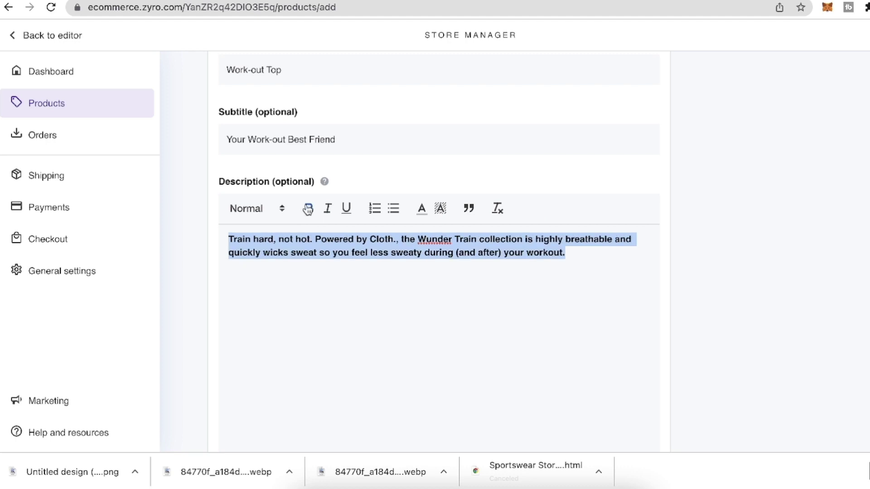
left_click(267, 216)
left_click(277, 280)
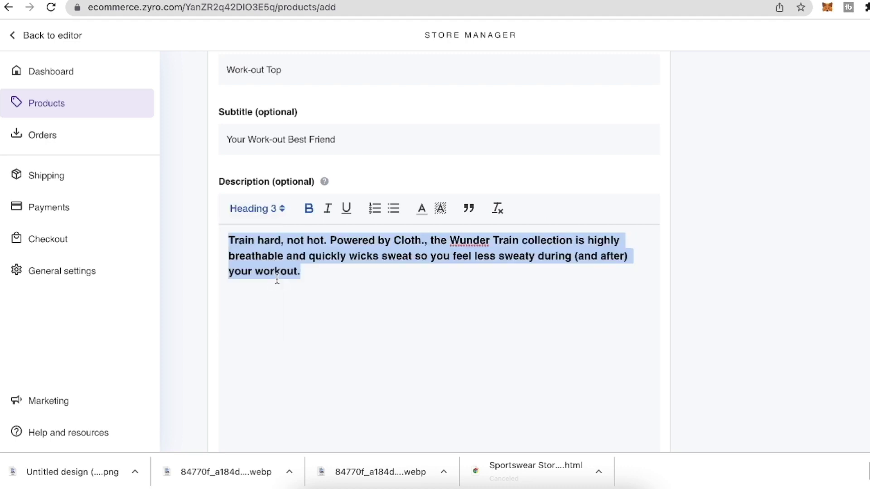
left_click(425, 279)
scroll(426, 278, "down", 5)
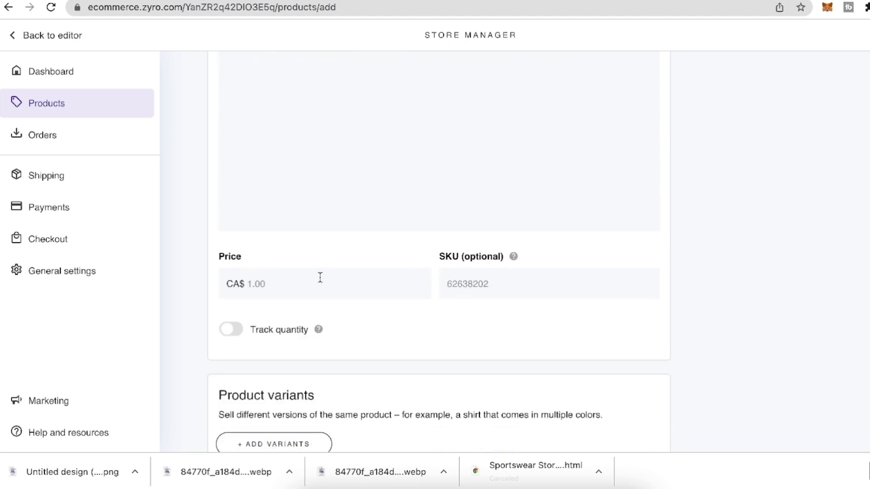
- Set the product price to CA$ 23.50, leaving the SKU at its default
left_click(261, 289)
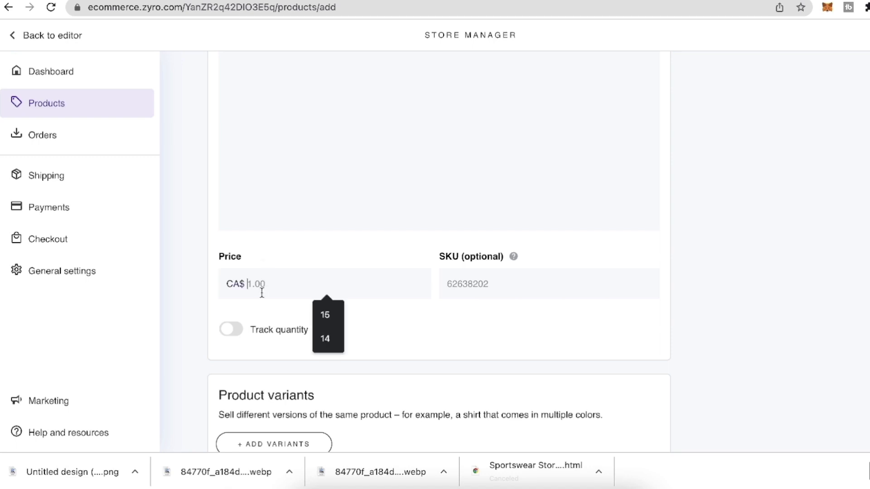
type("2")
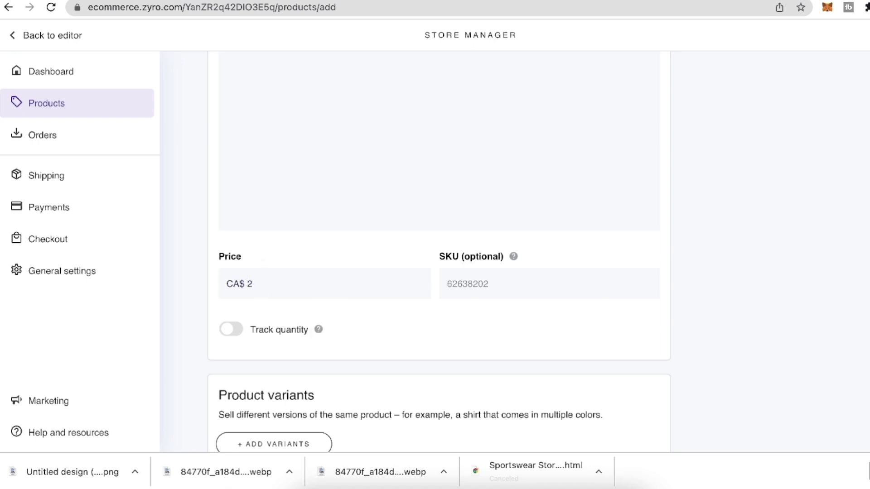
type("3.50")
left_click(485, 277)
scroll(150, 218, "up", 2)
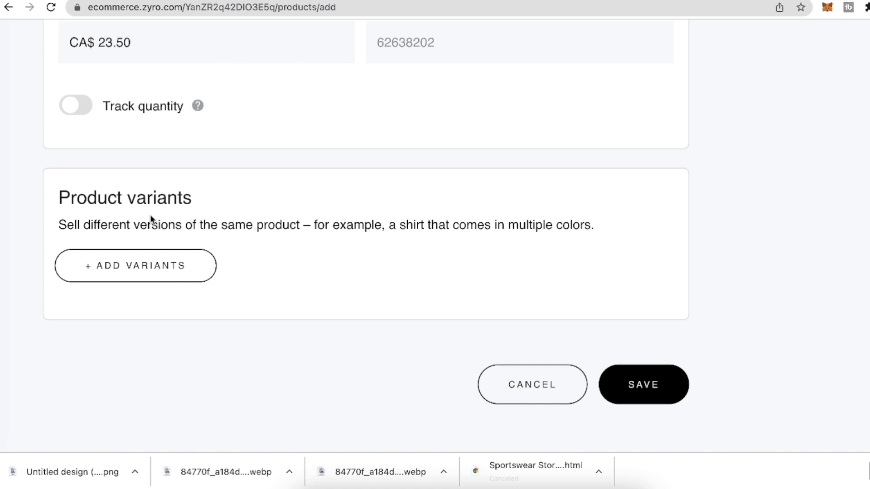
- Add a Colour variation with options Green, Yellow and White
left_click(137, 262)
scroll(138, 262, "down", 2)
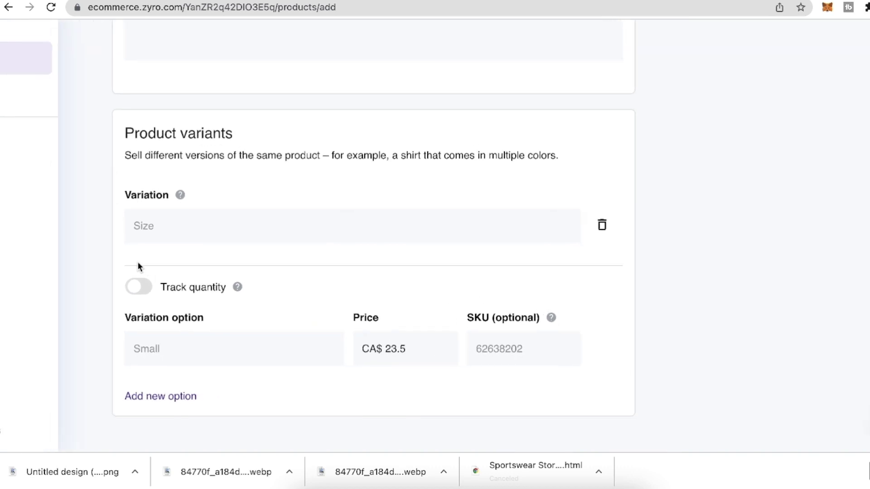
scroll(143, 197, "up", 2)
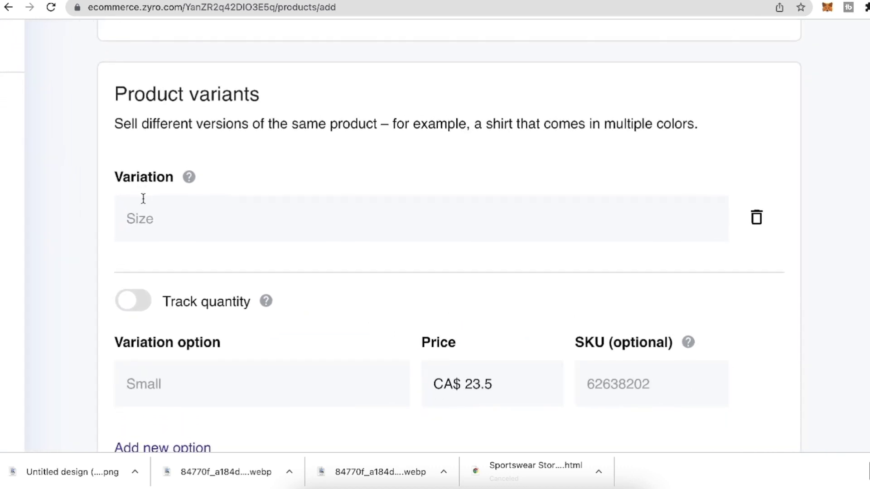
type("Colour")
scroll(240, 246, "down", 2)
left_click(169, 333)
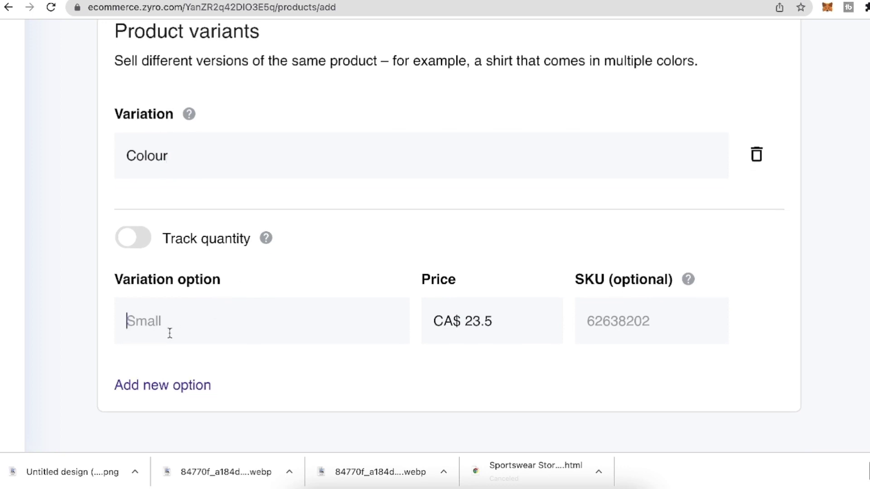
type("Green")
left_click(189, 389)
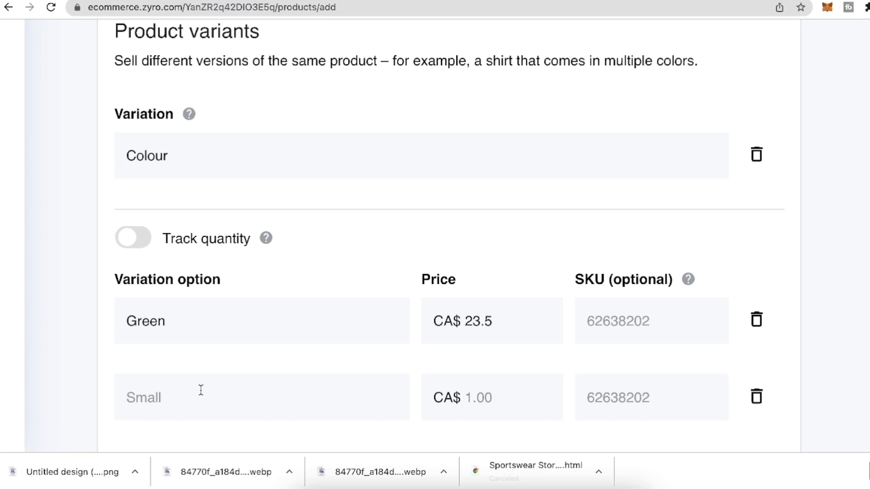
type("Yellow")
scroll(228, 375, "down", 1)
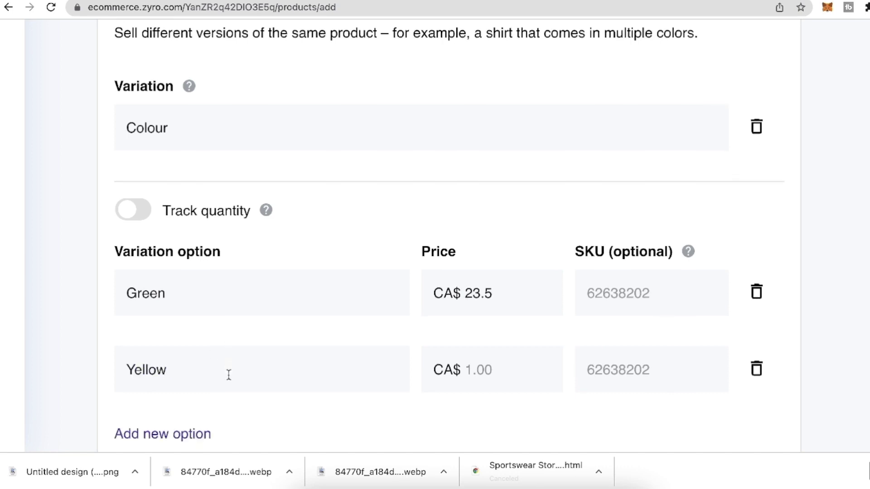
scroll(191, 383, "down", 1)
left_click(158, 388)
type("White")
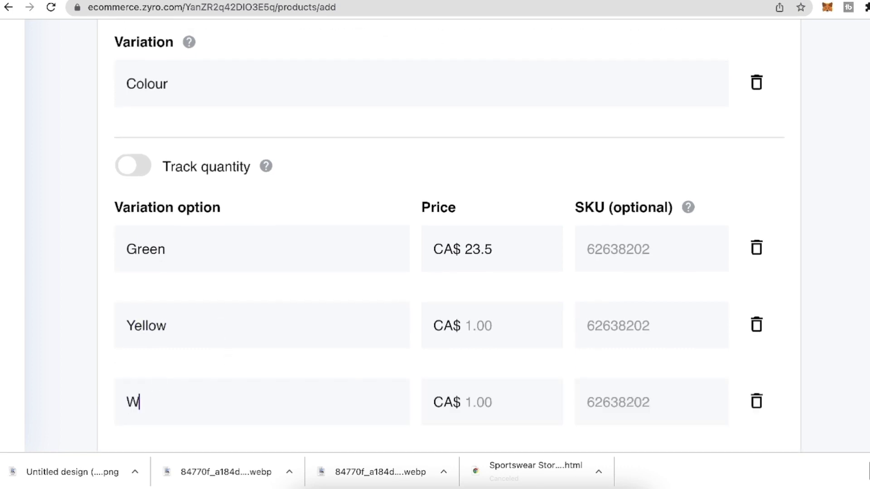
- Price the Yellow option at 23.50 and save the product
left_click(477, 327)
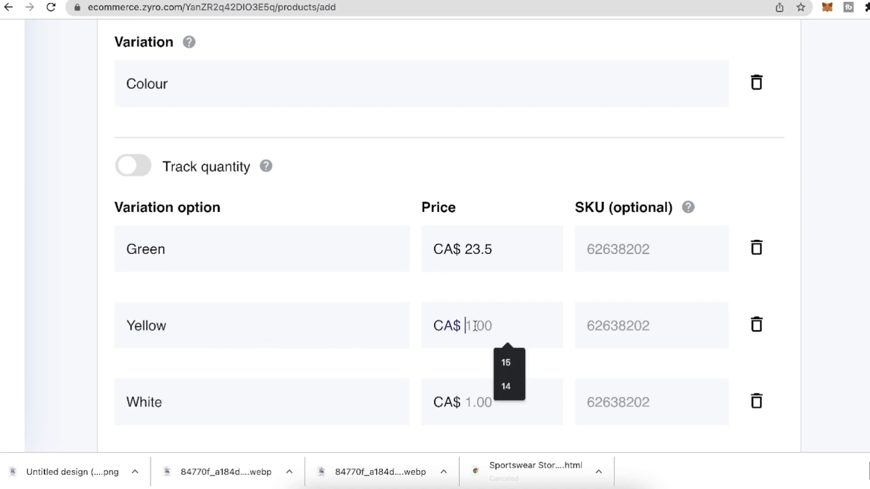
type("23.5")
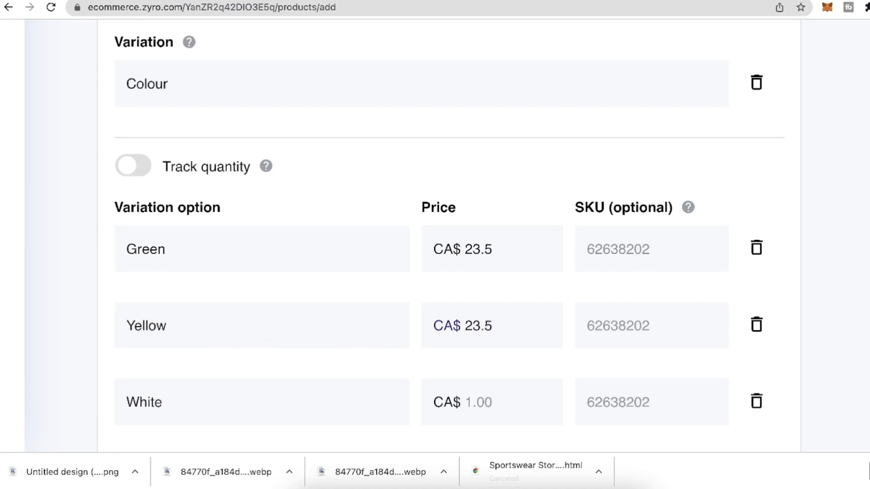
type("0")
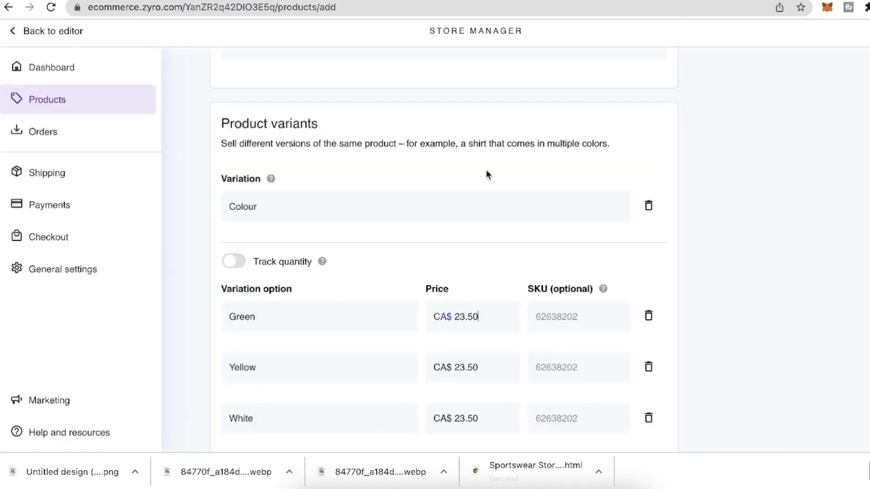
scroll(486, 170, "down", 3)
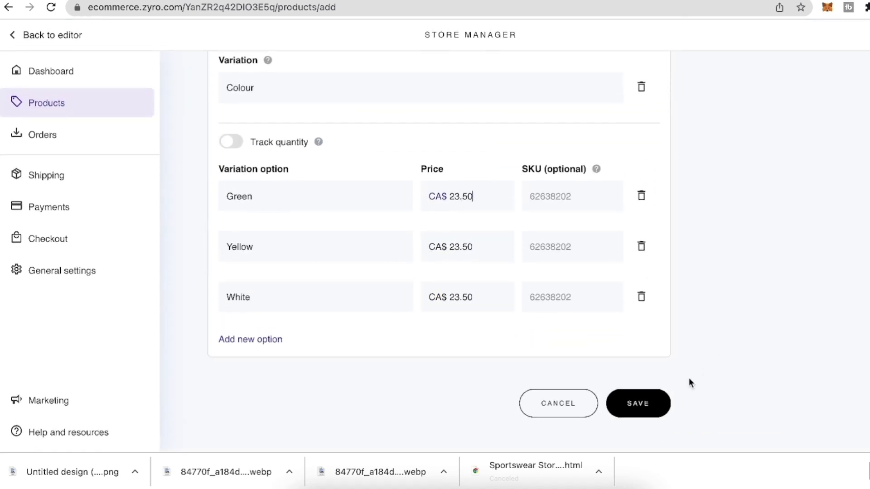
left_click(639, 404)
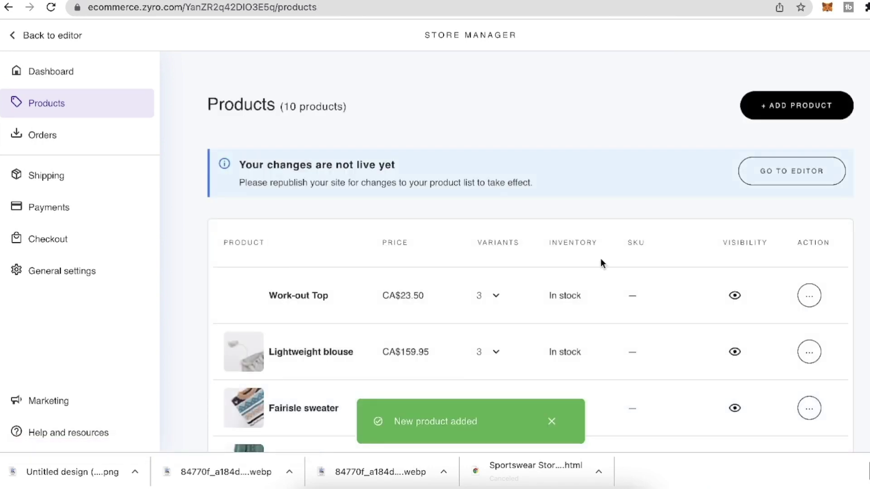
- Look over the store's Orders, Shipping and Checkout pages
scroll(294, 303, "down", 1)
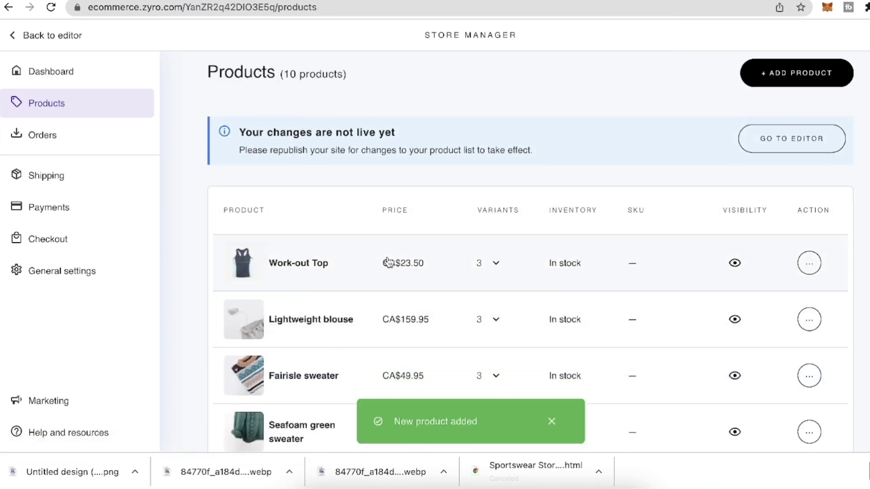
scroll(657, 253, "down", 1)
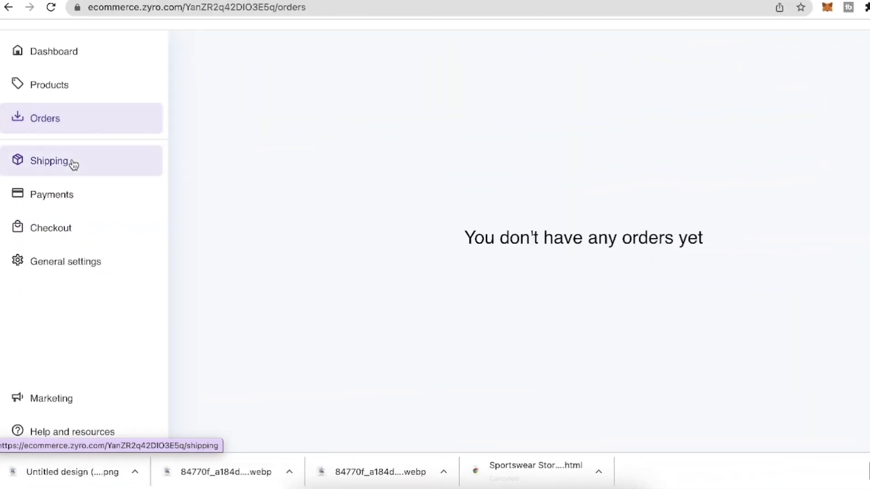
left_click(73, 165)
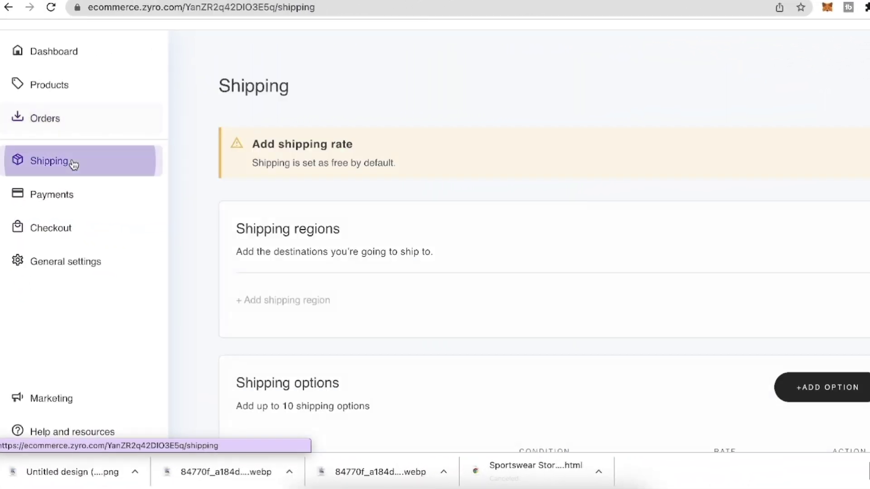
left_click(61, 224)
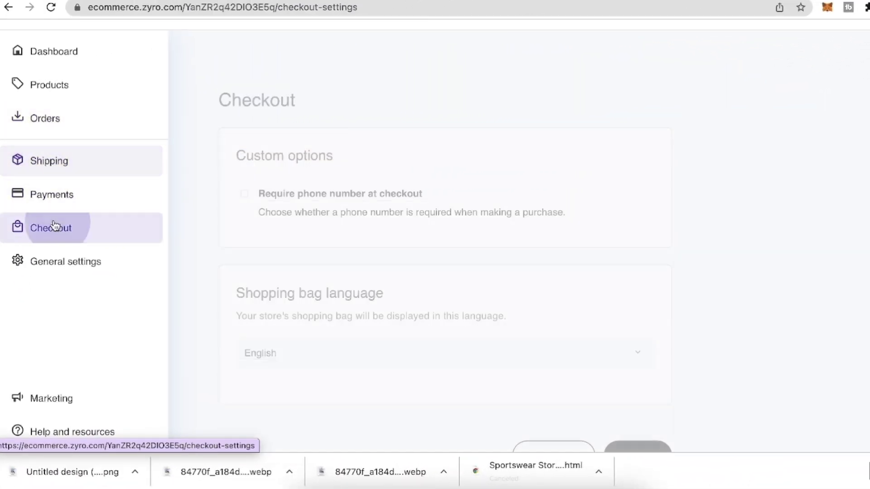
scroll(279, 232, "down", 2)
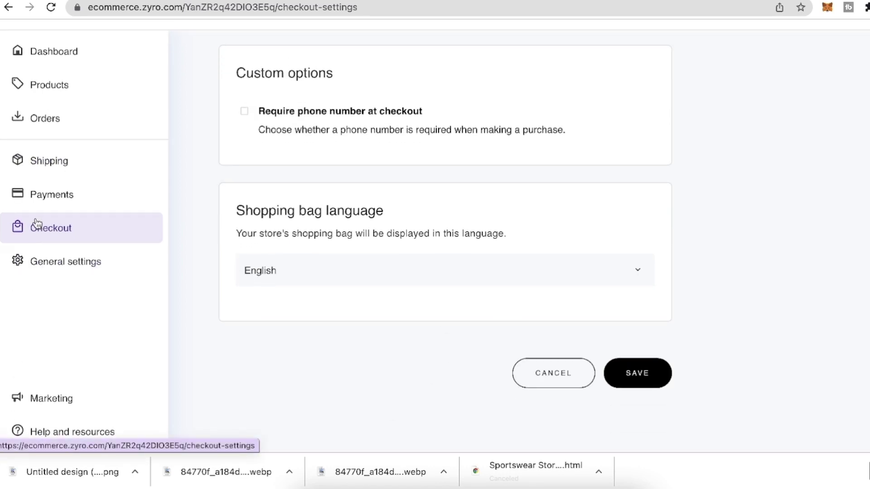
- Review General settings down to the empty Company address section
left_click(90, 266)
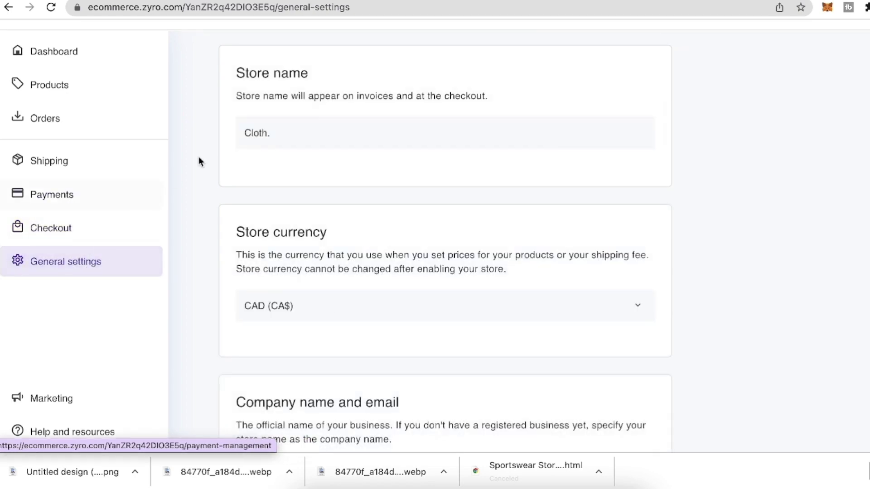
scroll(197, 124, "down", 5)
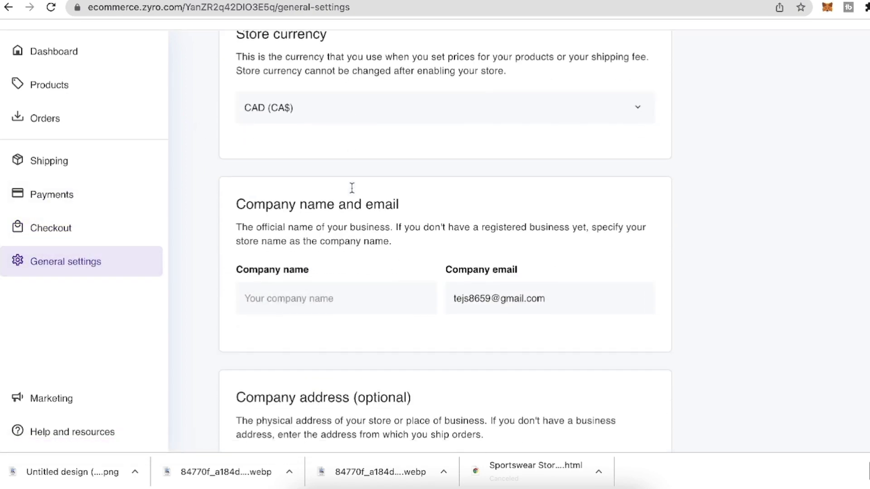
scroll(326, 186, "down", 7)
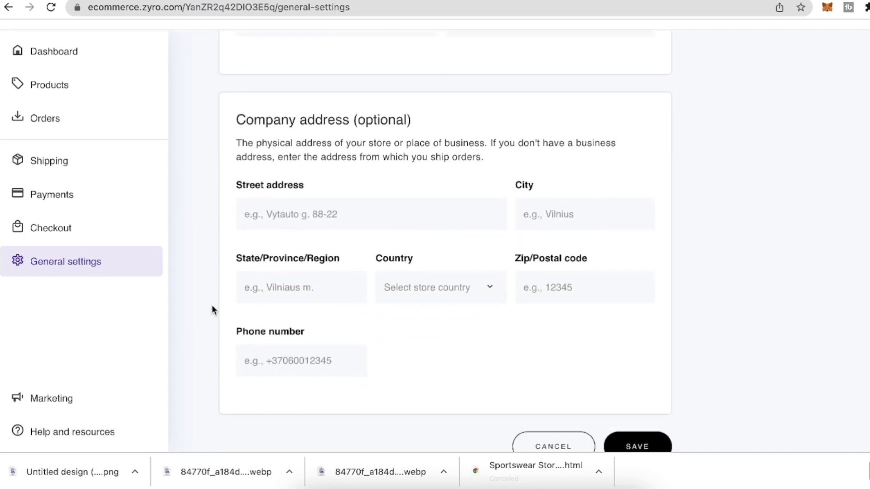
scroll(676, 300, "down", 2)
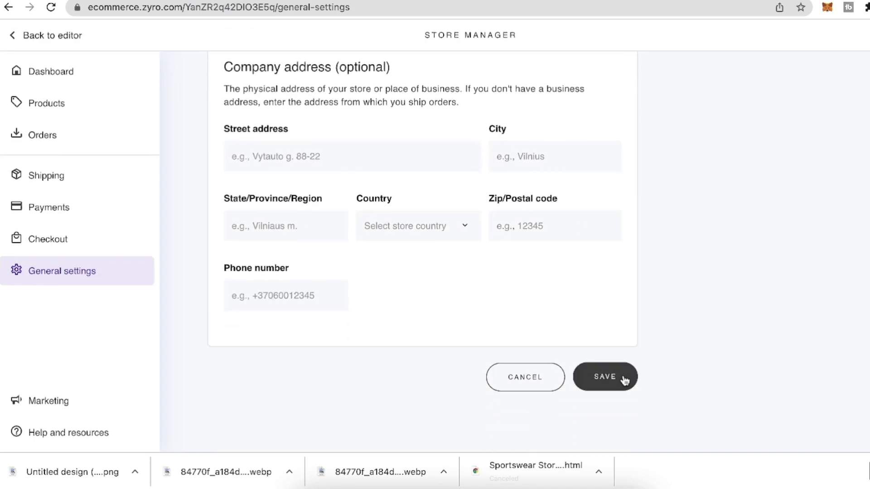
- Return to the website editor and keep the product section assigned to Work-out Top
left_click(19, 36)
left_click(509, 181)
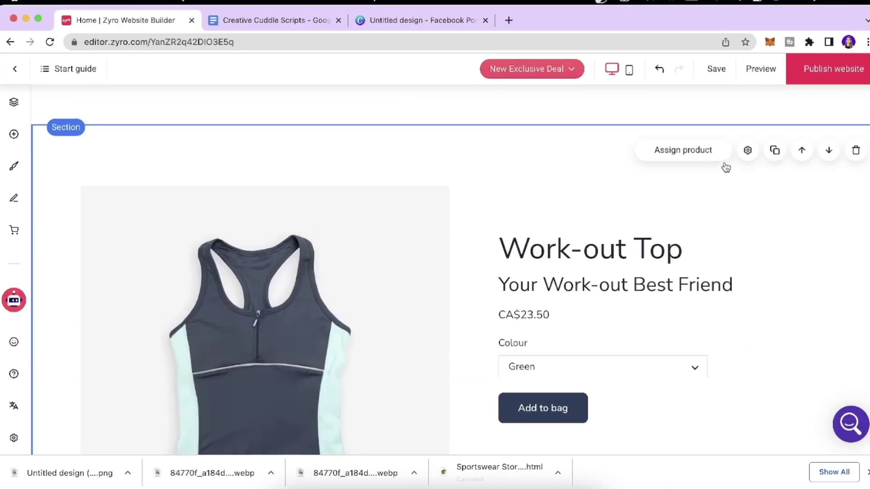
left_click(692, 150)
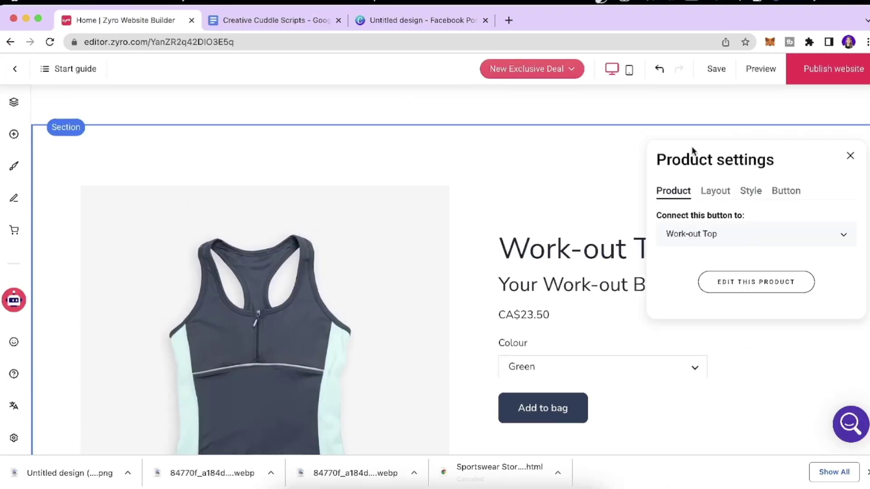
left_click(752, 225)
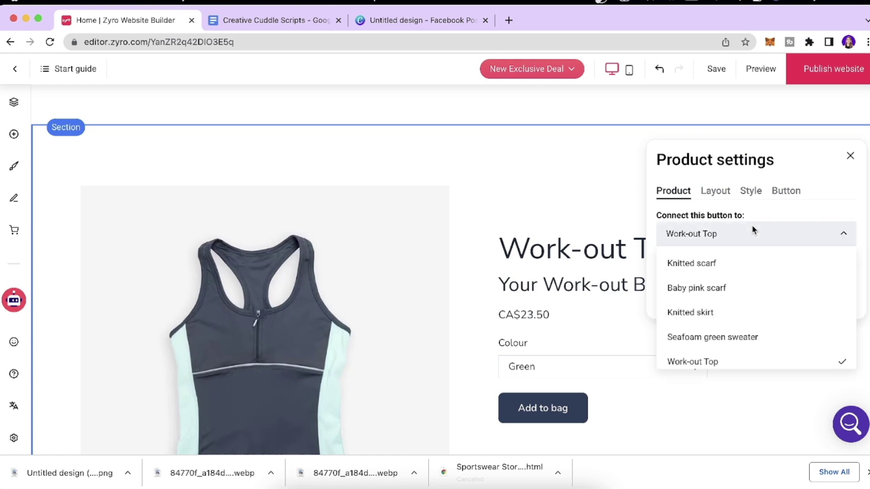
left_click(684, 234)
scroll(531, 303, "down", 3)
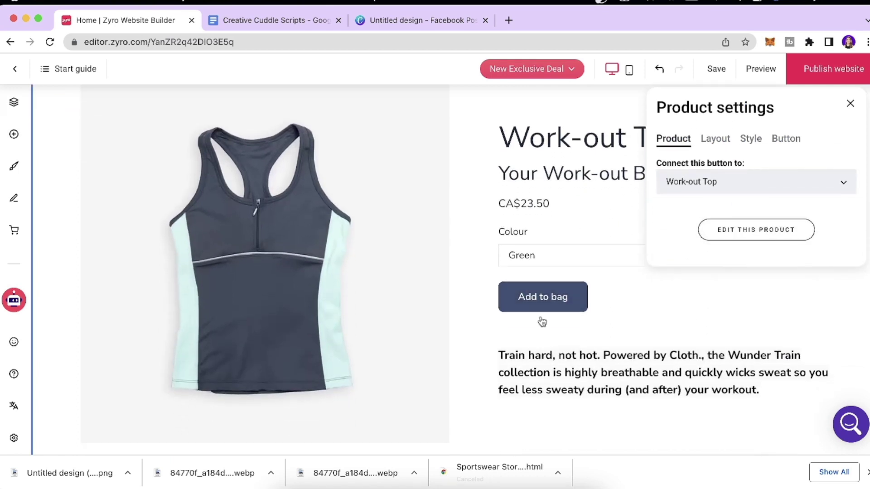
- Try centre/left text alignment and original/square image ratios, then pick Yellow colour
left_click(712, 142)
left_click(714, 208)
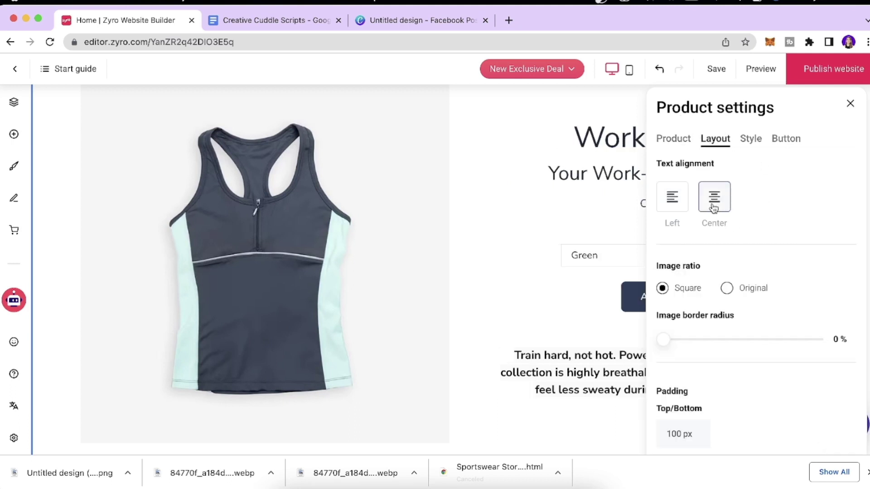
left_click(677, 198)
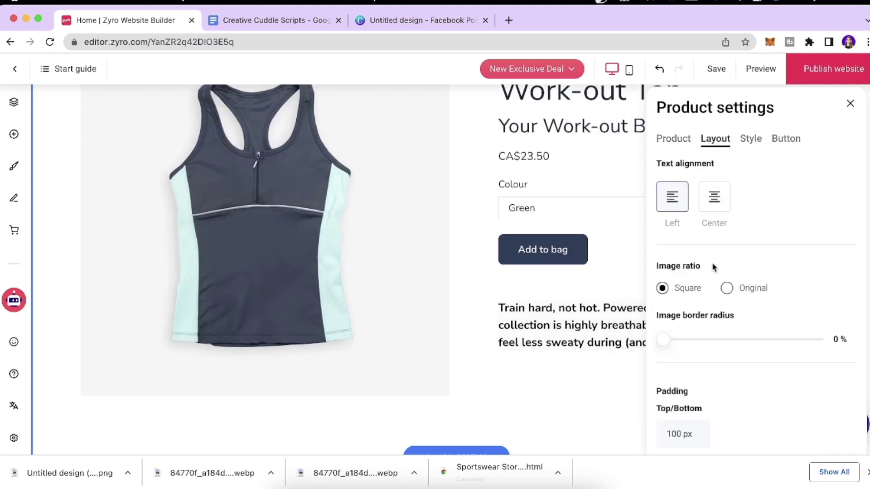
left_click(727, 289)
left_click(662, 289)
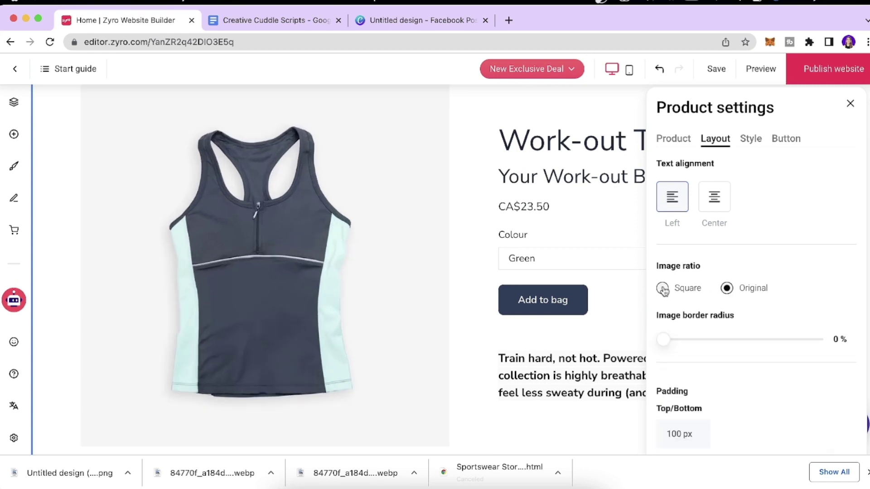
left_click(726, 289)
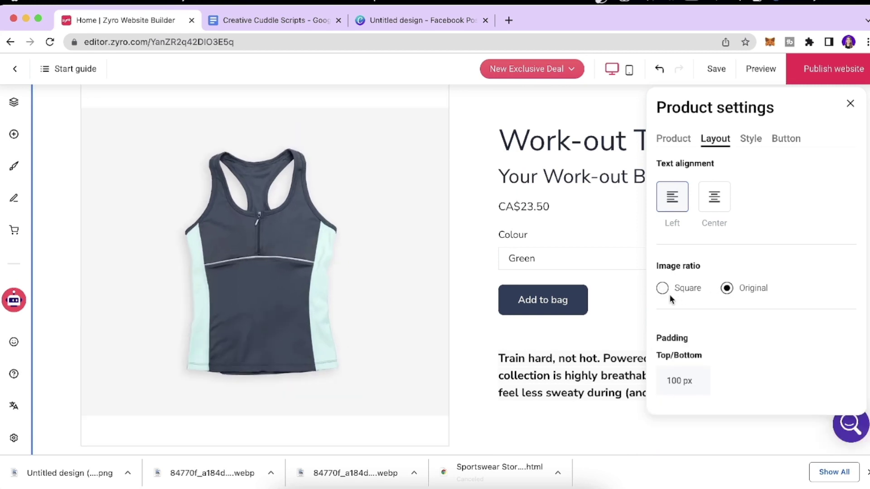
left_click(663, 288)
scroll(580, 231, "down", 1)
left_click(580, 232)
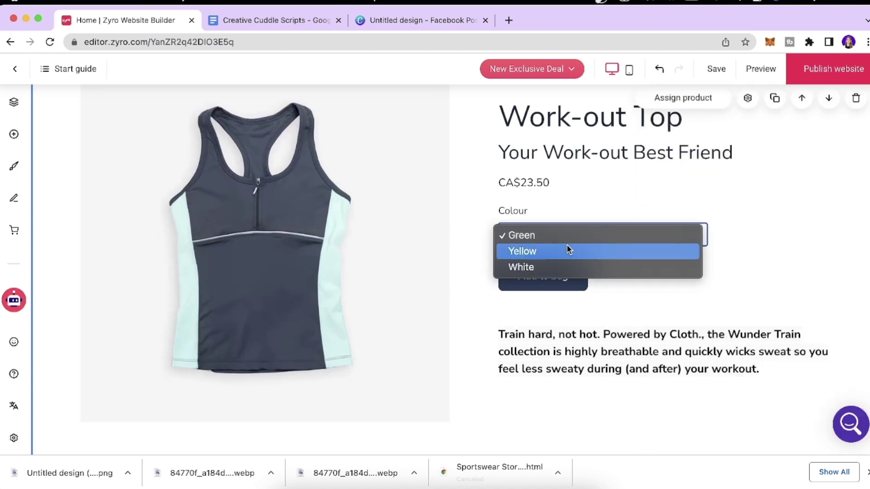
left_click(567, 246)
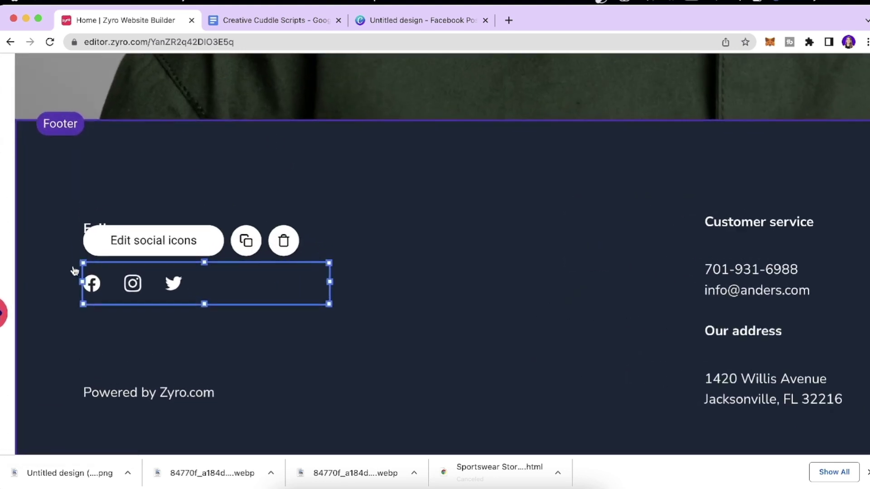
- Edit the Facebook link address in the footer social icons settings
left_click(151, 247)
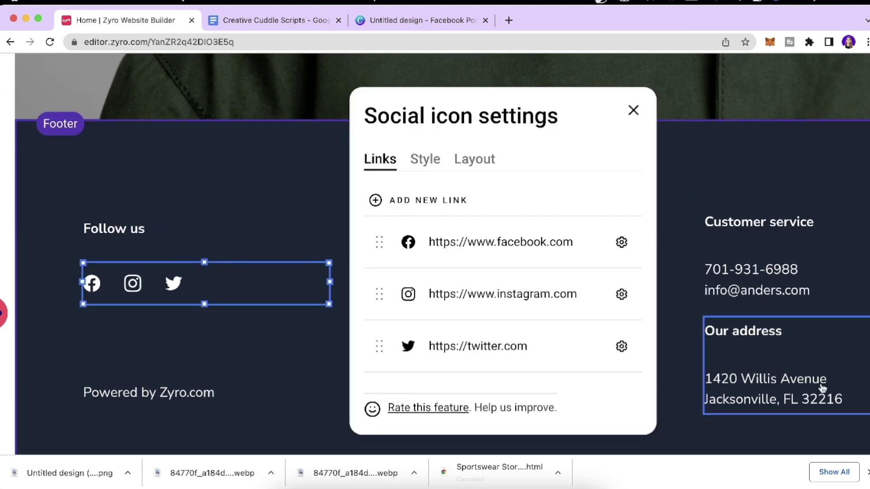
left_click(867, 472)
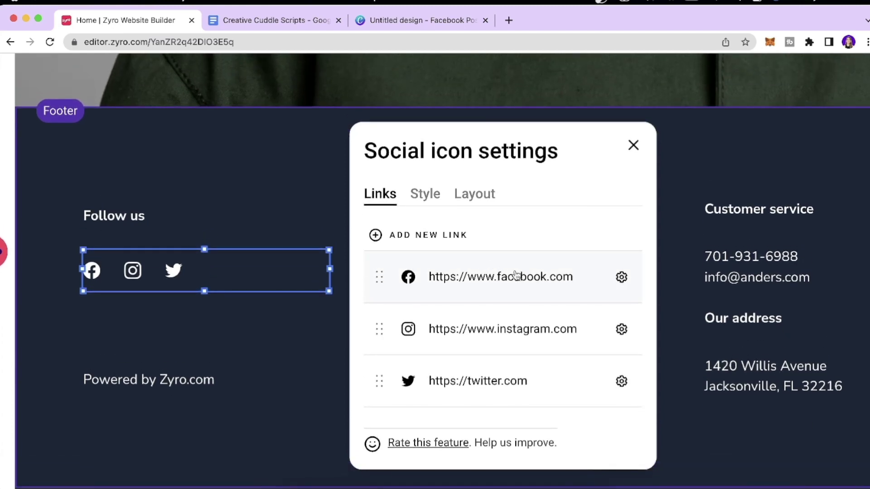
left_click(621, 279)
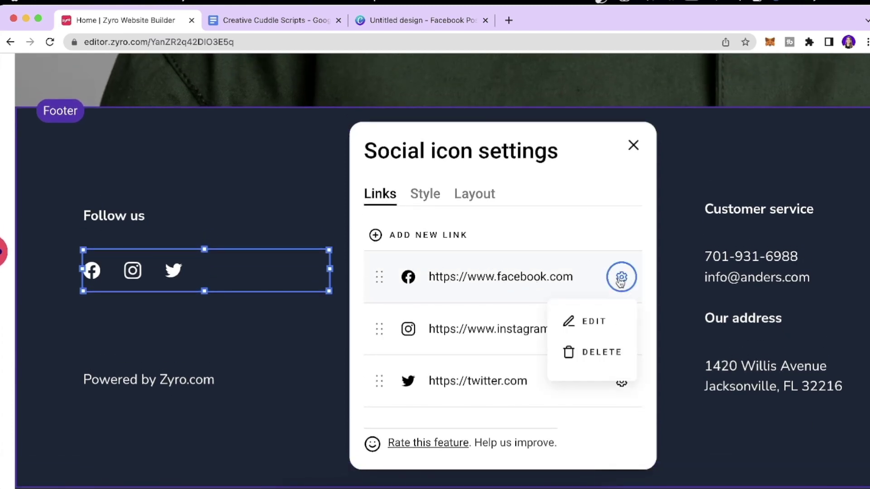
left_click(589, 320)
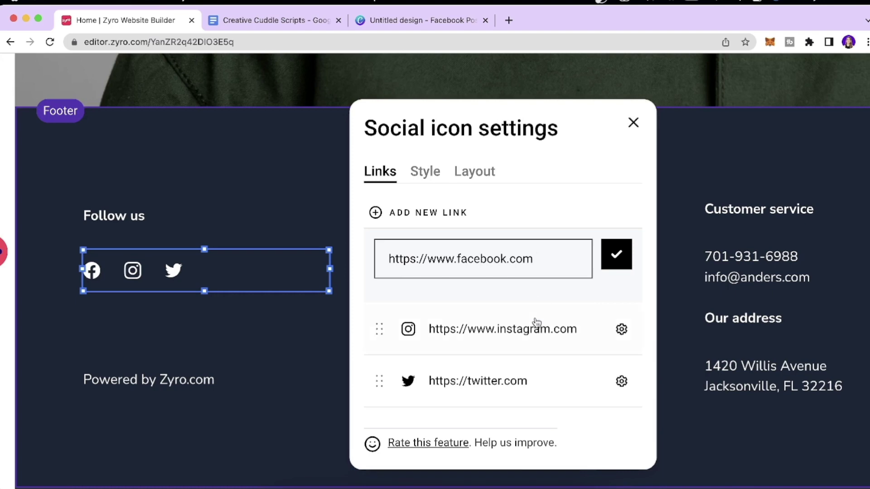
key("Return")
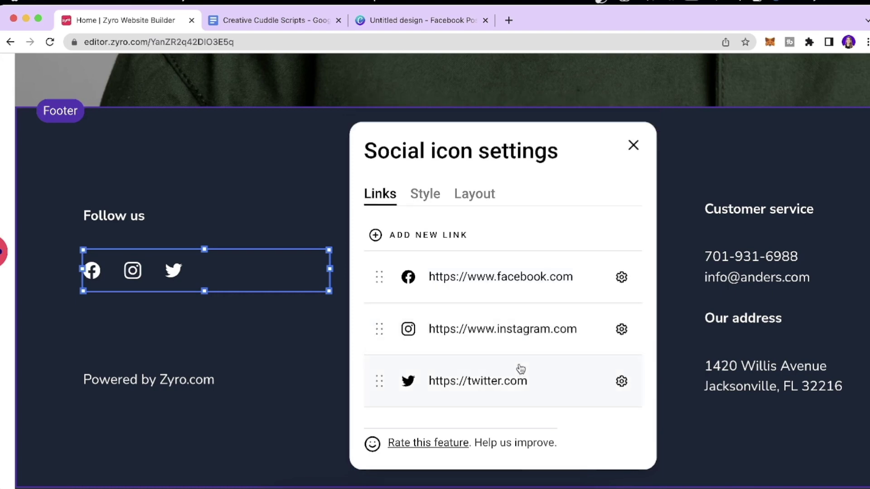
- Enlarge the social icons to about 41 px and colour them pink
left_click(431, 205)
left_click_drag(401, 333, 418, 326)
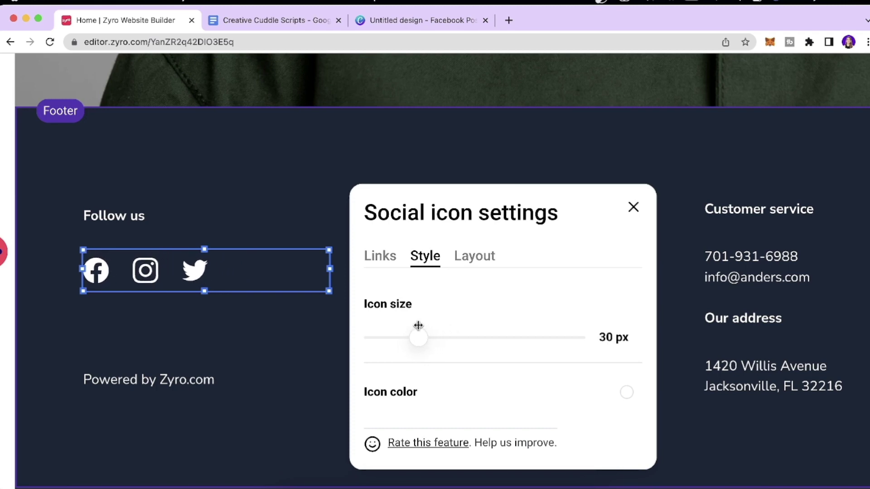
scroll(426, 381, "down", 1)
left_click(626, 391)
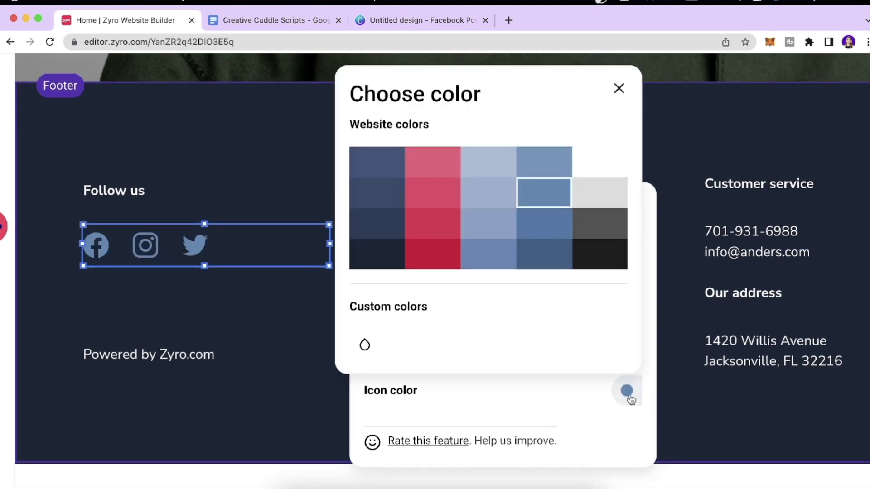
left_click(428, 192)
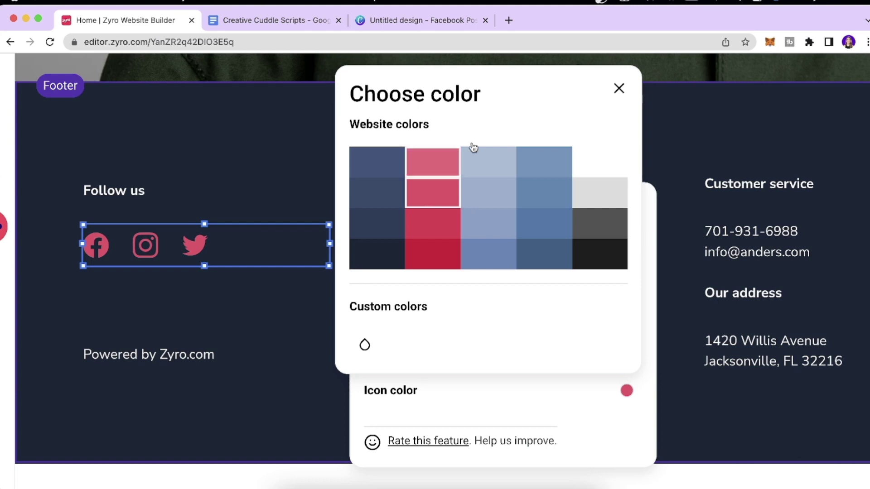
left_click(619, 88)
- Arrange the social icons in a horizontal row with 34 px between icons
left_click(466, 258)
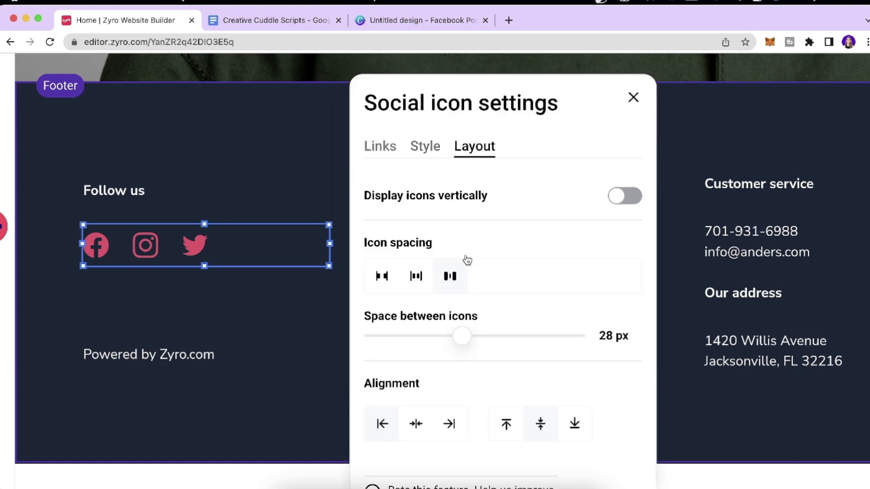
left_click(619, 201)
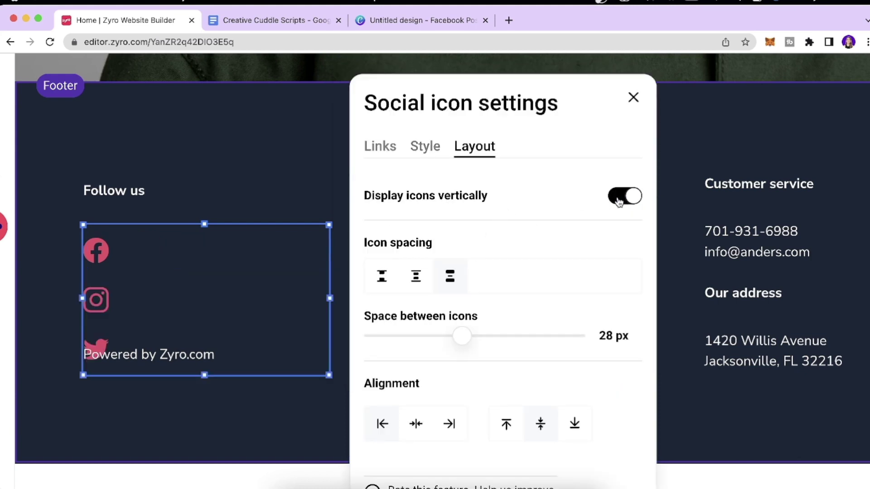
left_click(109, 317)
left_click(106, 286)
left_click(474, 146)
left_click(624, 196)
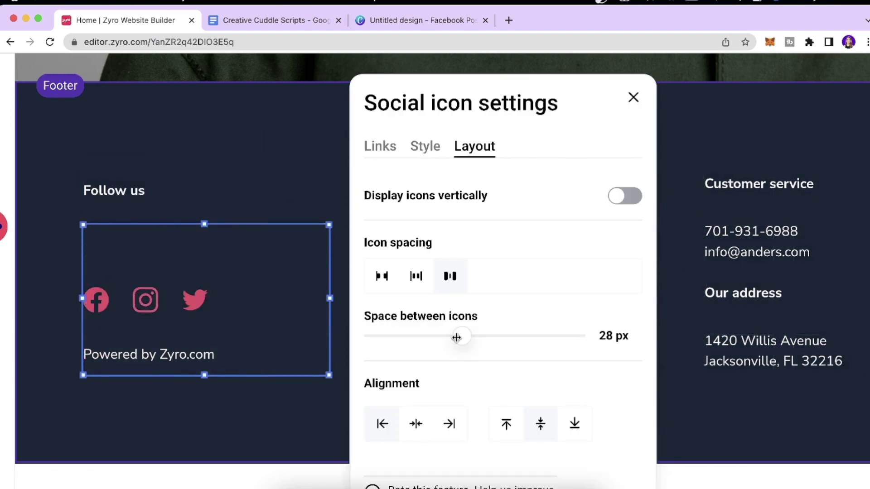
left_click_drag(456, 336, 480, 352)
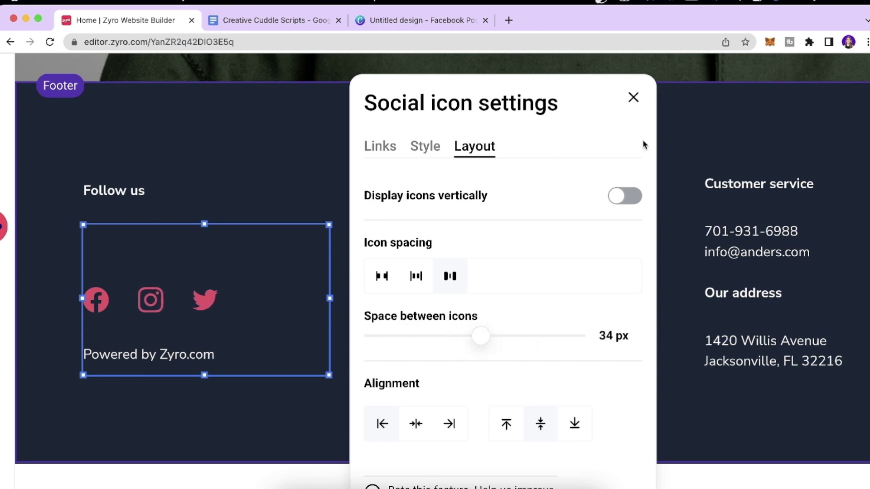
left_click(633, 98)
scroll(482, 308, "up", 5)
left_click(482, 308)
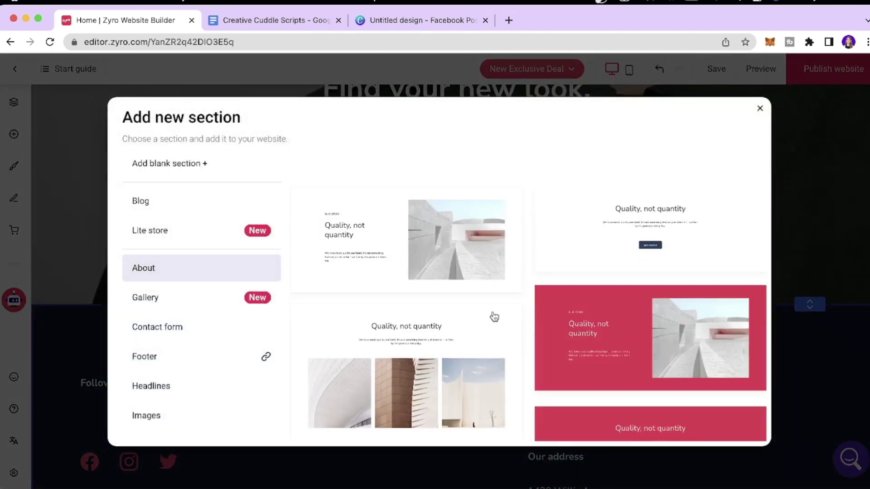
- Insert the Contact form 'Get in touch' layout with a photo beside the form
left_click(152, 323)
scroll(380, 295, "down", 2)
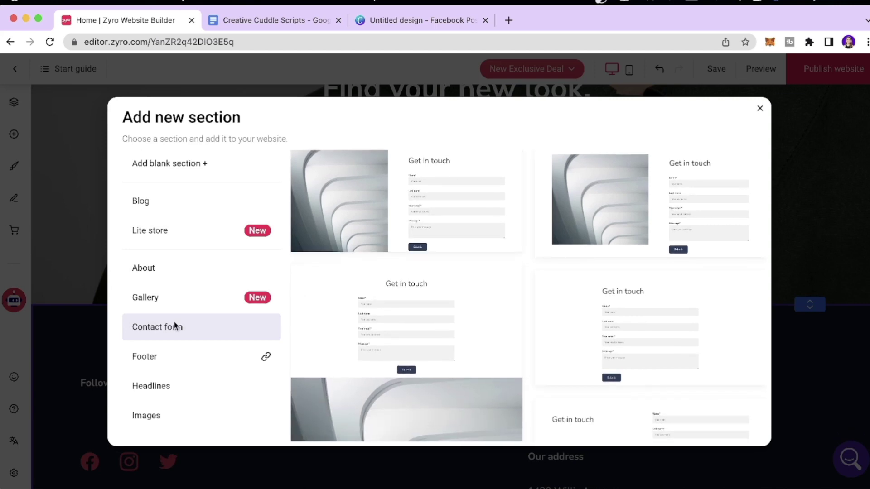
scroll(393, 326, "down", 5)
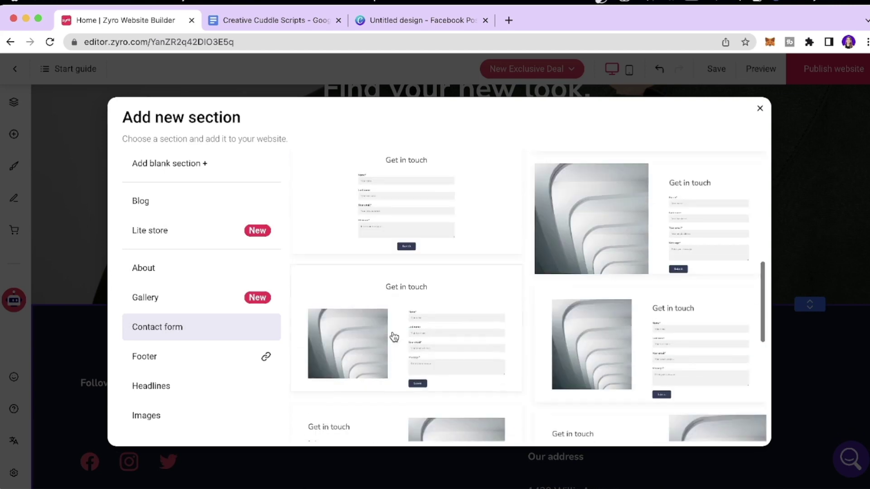
scroll(393, 330, "up", 8)
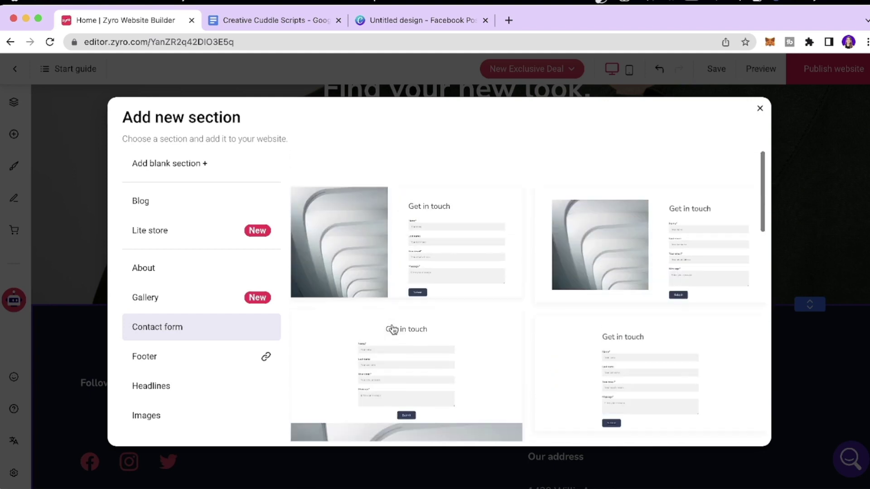
left_click(452, 241)
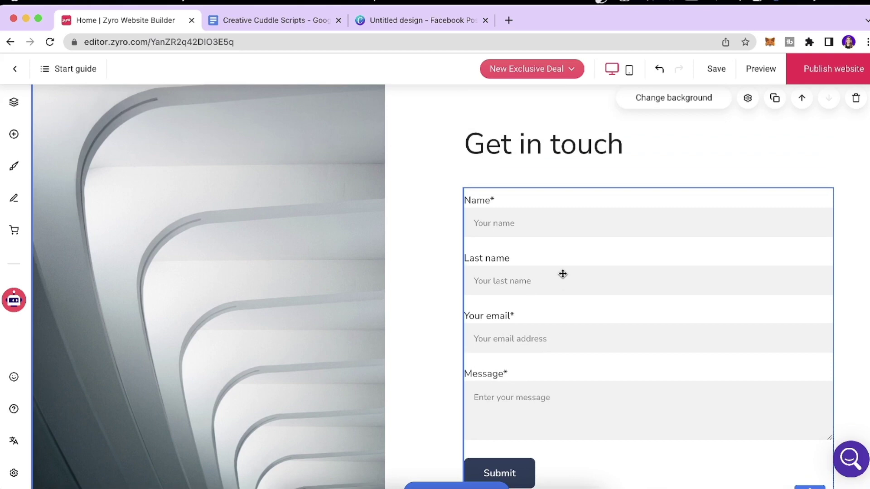
- Remove the Last name field from the Get in touch form
left_click(567, 275)
left_click(497, 179)
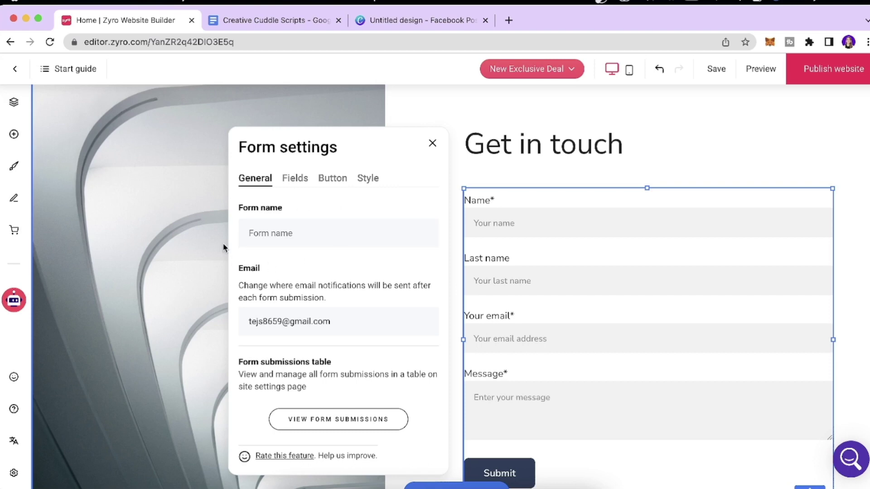
left_click(291, 176)
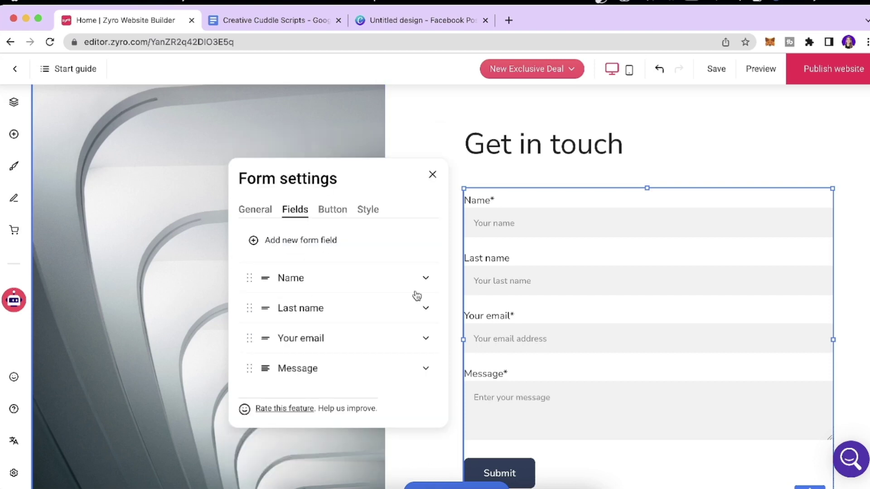
left_click(425, 309)
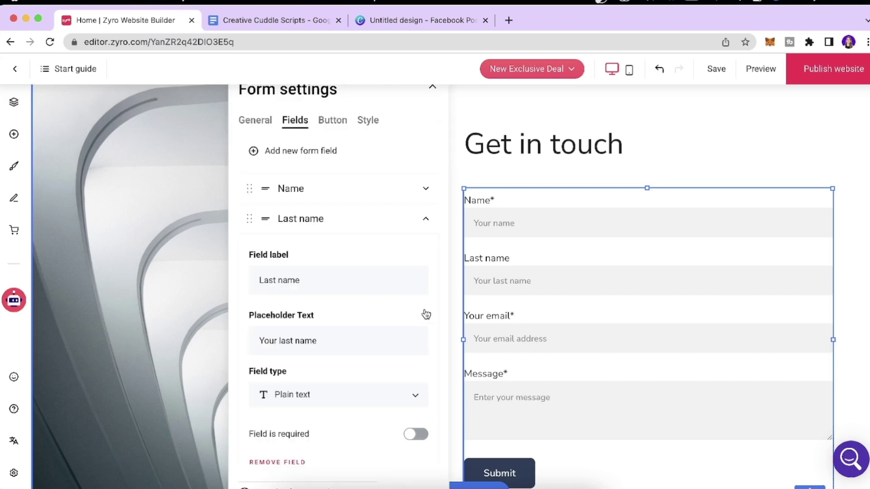
scroll(363, 444, "down", 2)
left_click(288, 385)
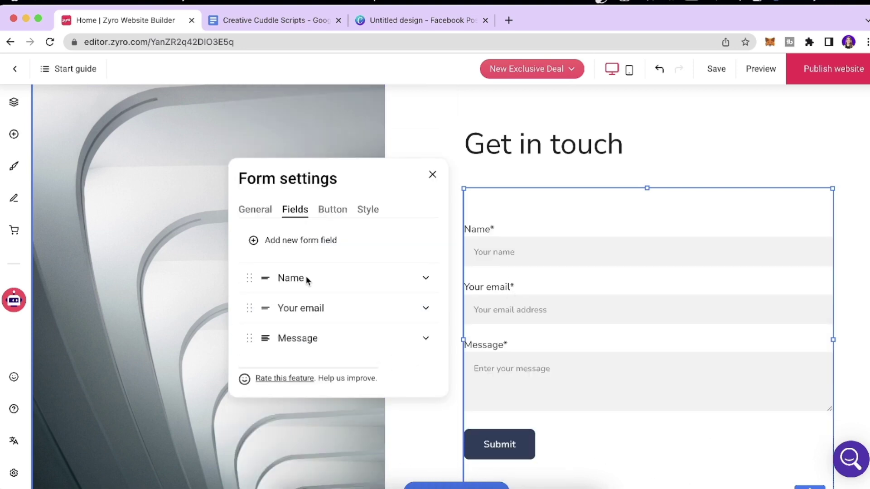
- Relabel the form's Name field as 'Full Name'
left_click(287, 280)
left_click(319, 255)
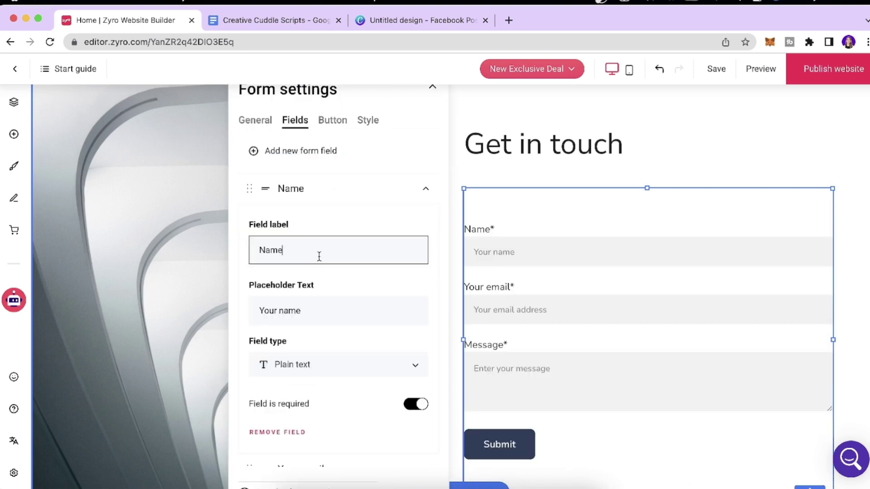
key("BackSpace")
left_click(438, 254)
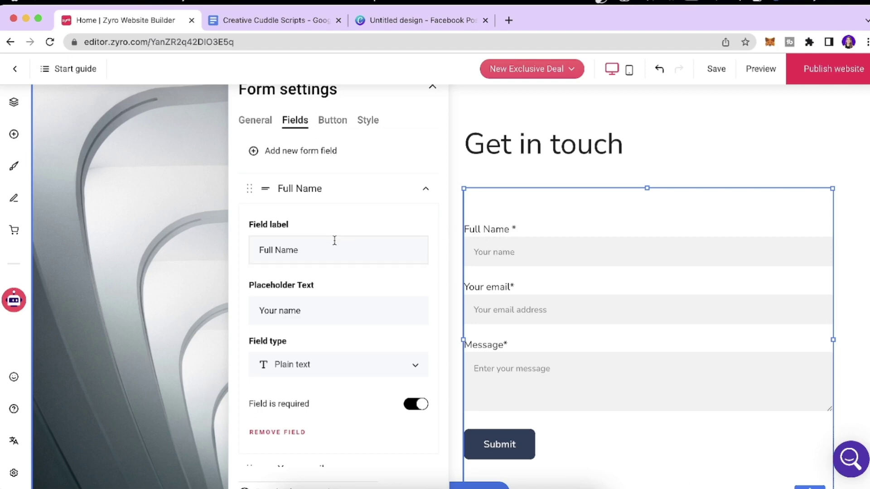
scroll(286, 311, "up", 3)
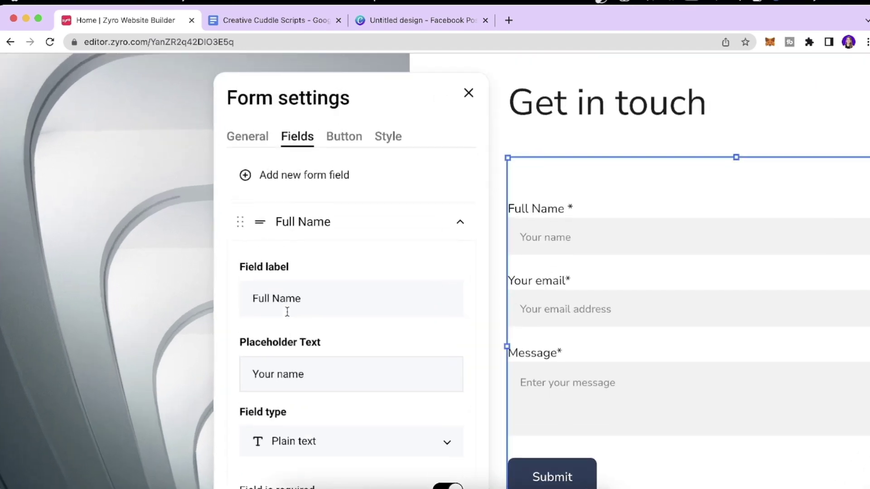
scroll(285, 368, "down", 2)
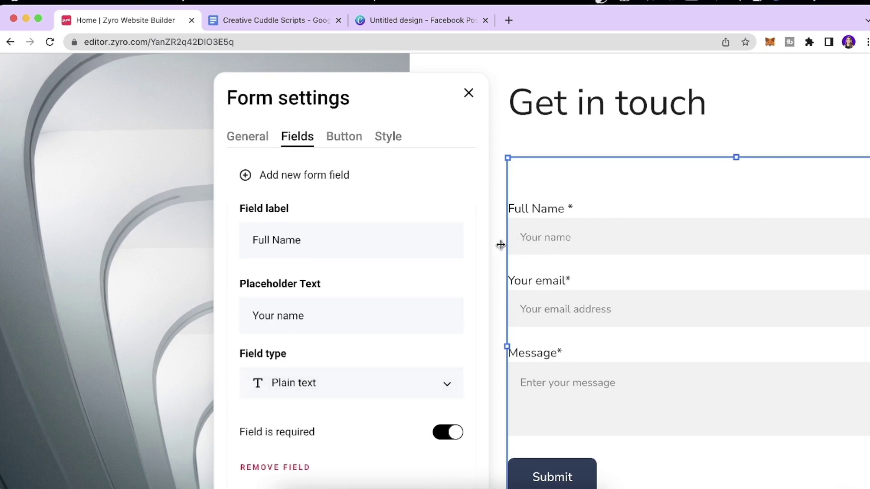
scroll(501, 244, "down", 4)
left_click(355, 137)
scroll(408, 154, "up", 4)
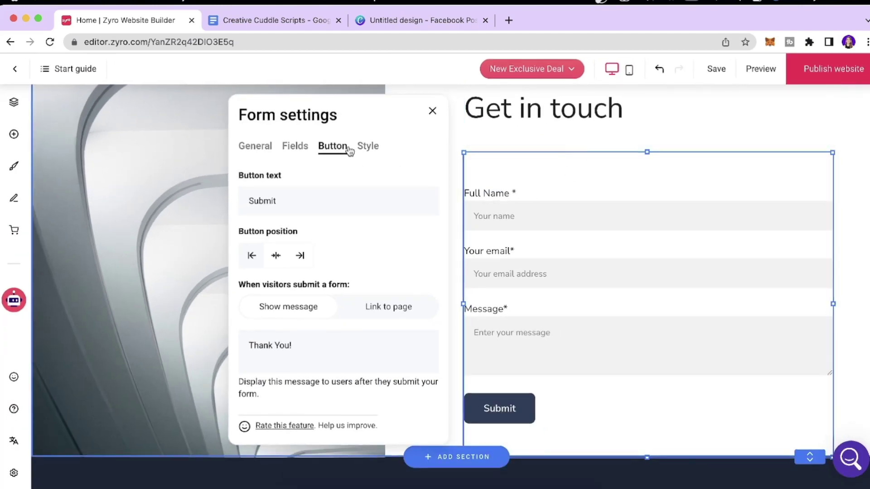
- Check the site in mobile view, preview it, then start publishing the website
left_click(629, 72)
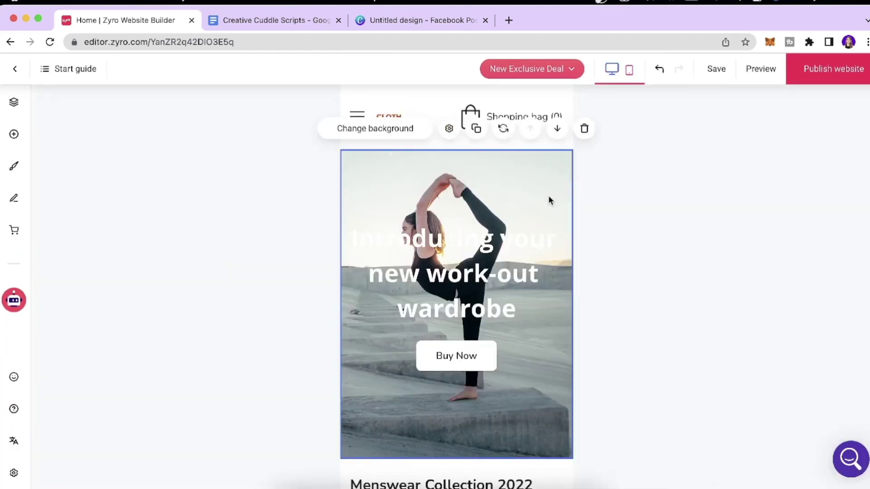
scroll(489, 245, "down", 10)
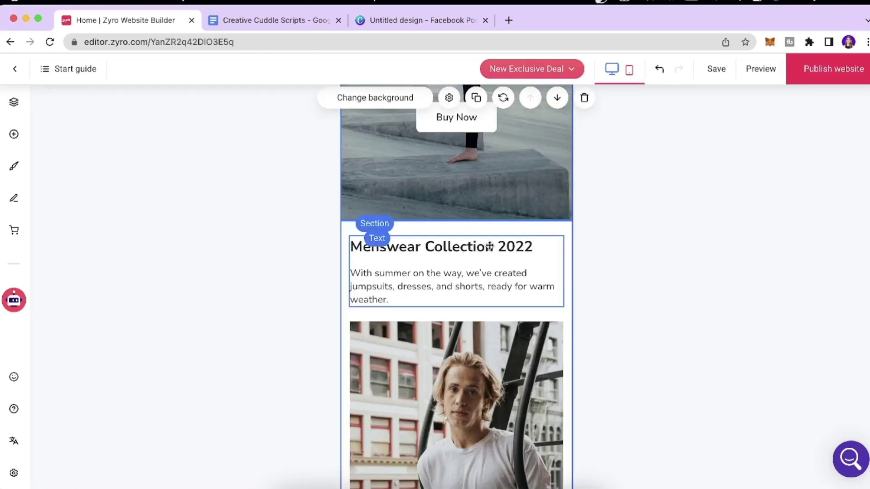
scroll(489, 245, "down", 8)
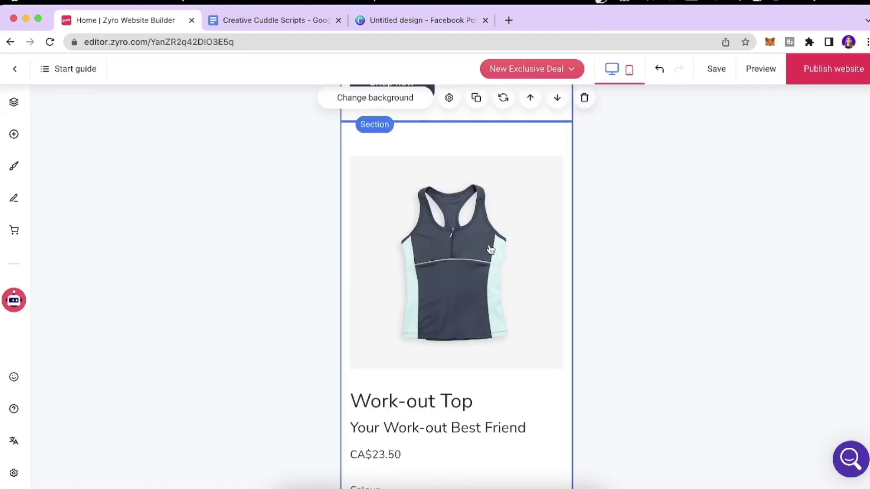
scroll(490, 249, "down", 2)
left_click(761, 68)
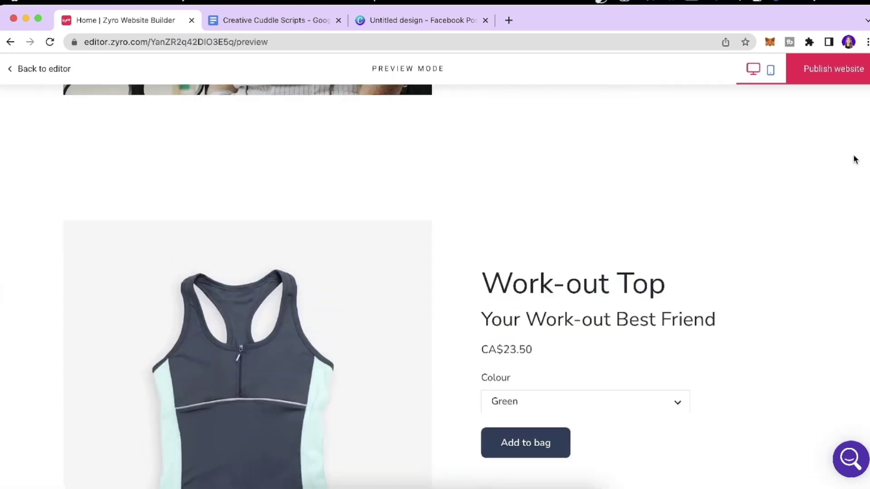
left_click(839, 78)
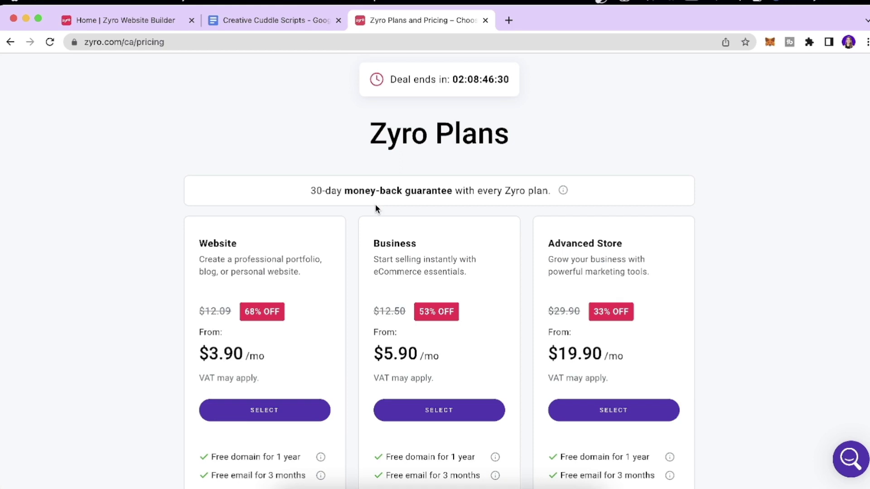
- Scroll through the Website, Business and Advanced Store plan cards on the pricing page
scroll(296, 268, "down", 3)
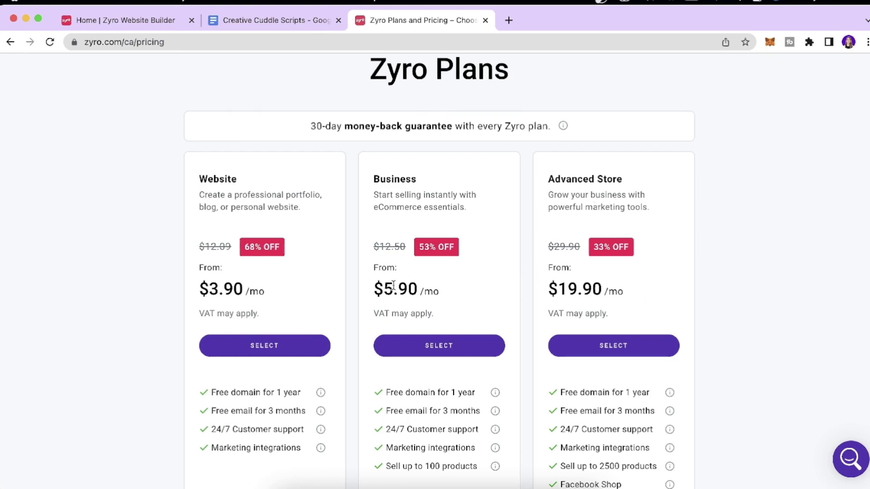
scroll(388, 286, "down", 3)
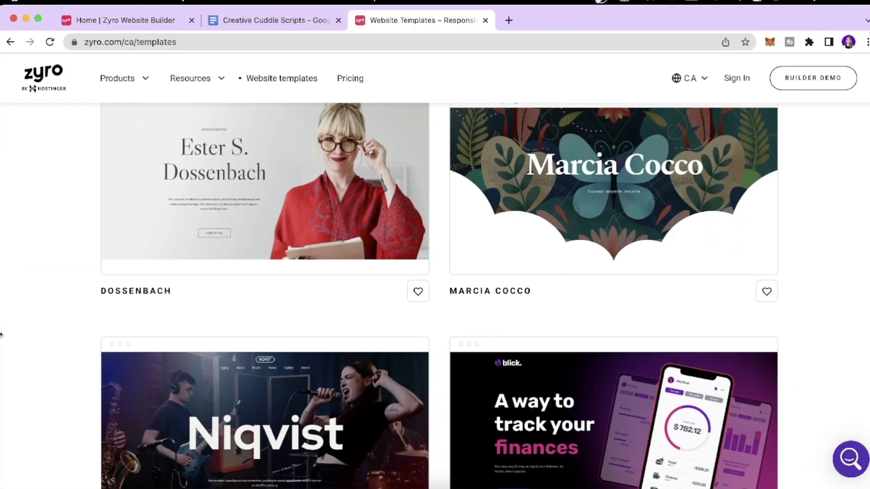
scroll(2, 336, "down", 2)
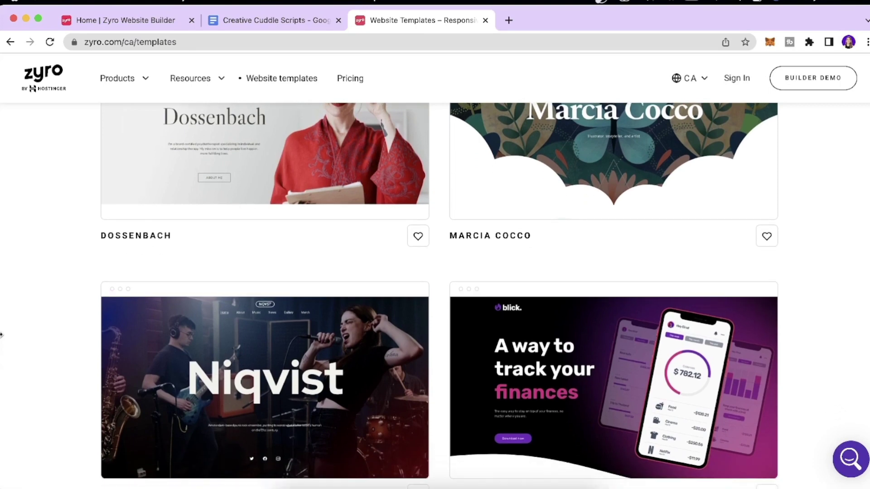
scroll(1, 336, "down", 5)
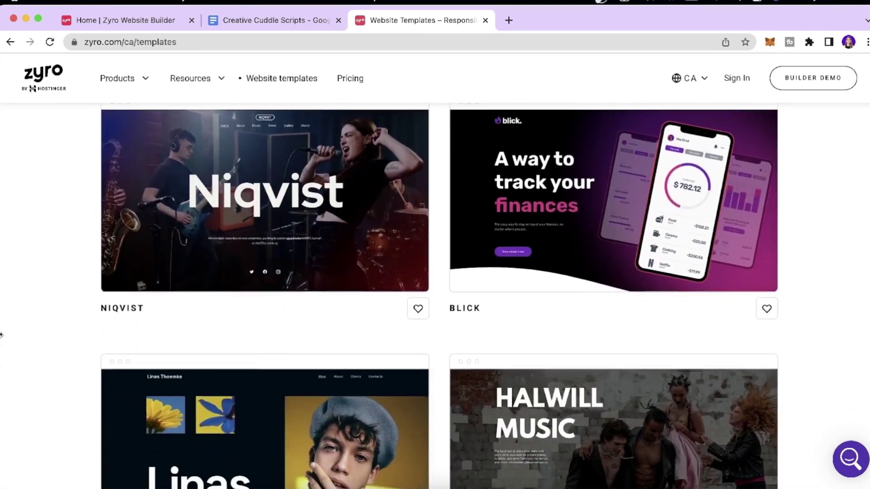
scroll(1, 335, "down", 3)
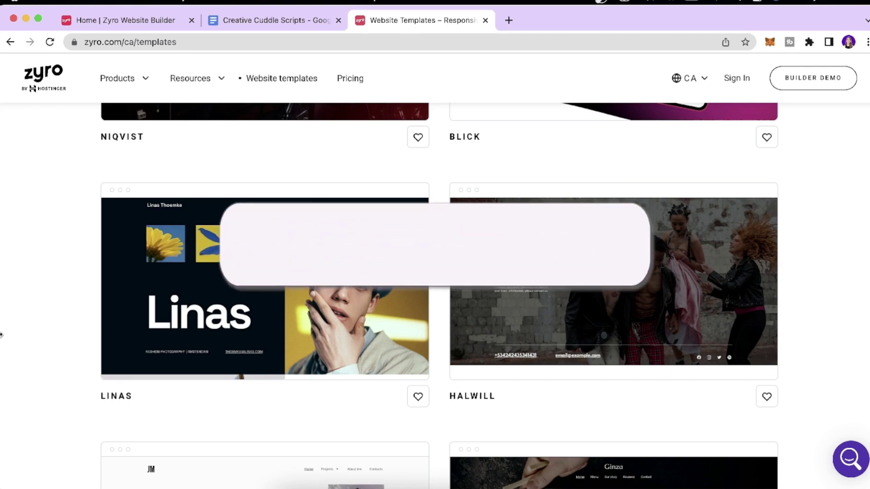
scroll(2, 335, "down", 3)
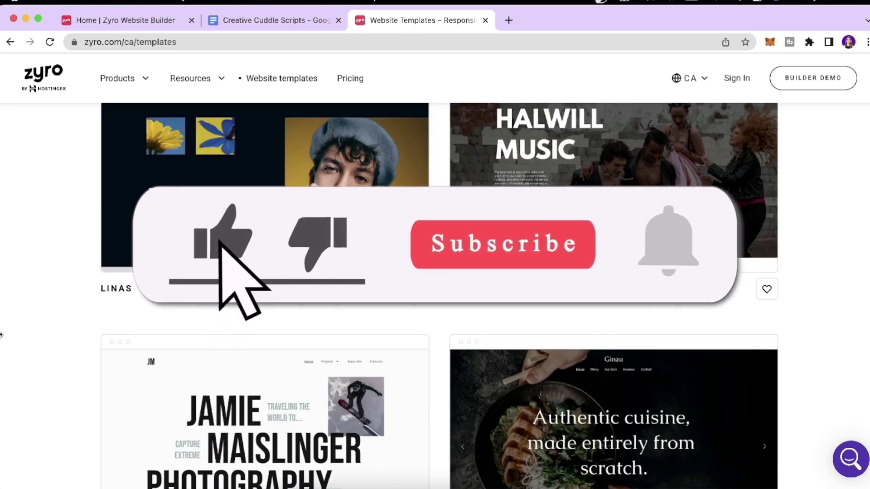